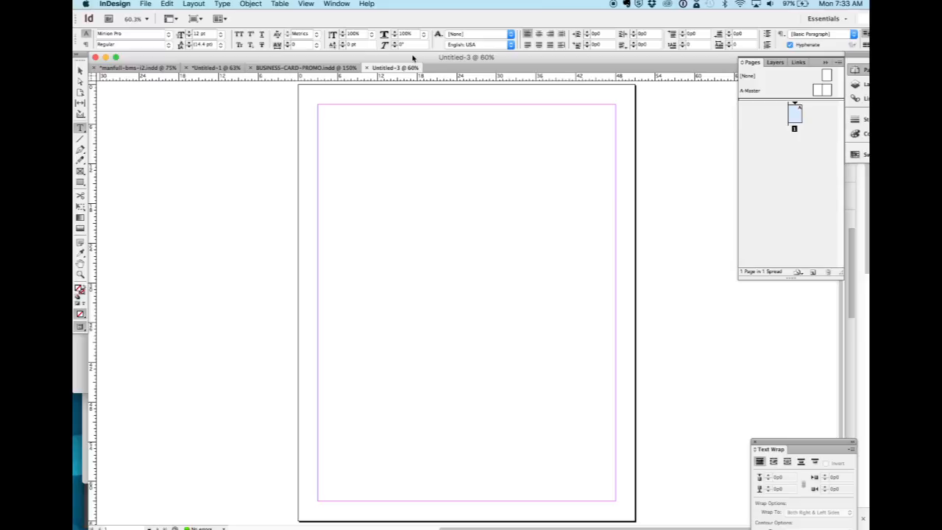
Create a new one-page, portrait Letter-size print document with facing pages, setting the height to 11 inches.
{"action": "left_click", "coordinate": [147, 4]}
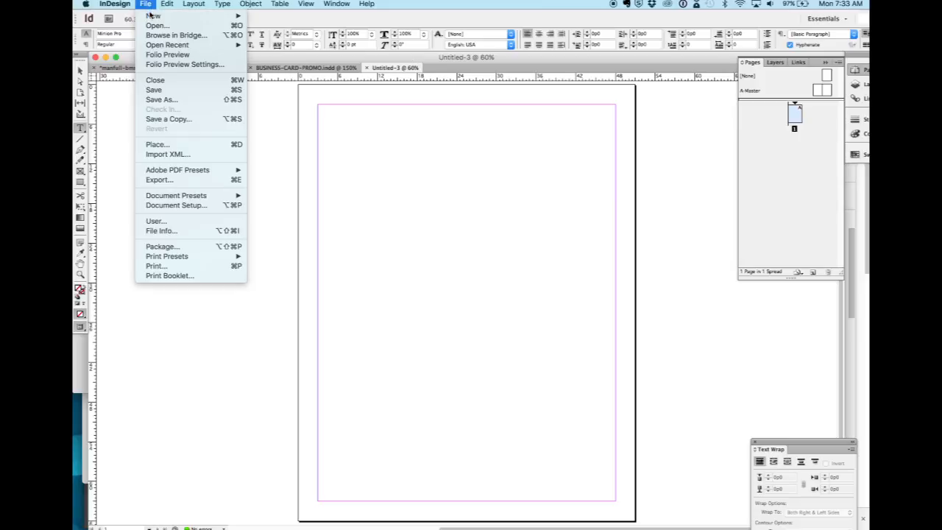
{"action": "mouse_move", "coordinate": [152, 16]}
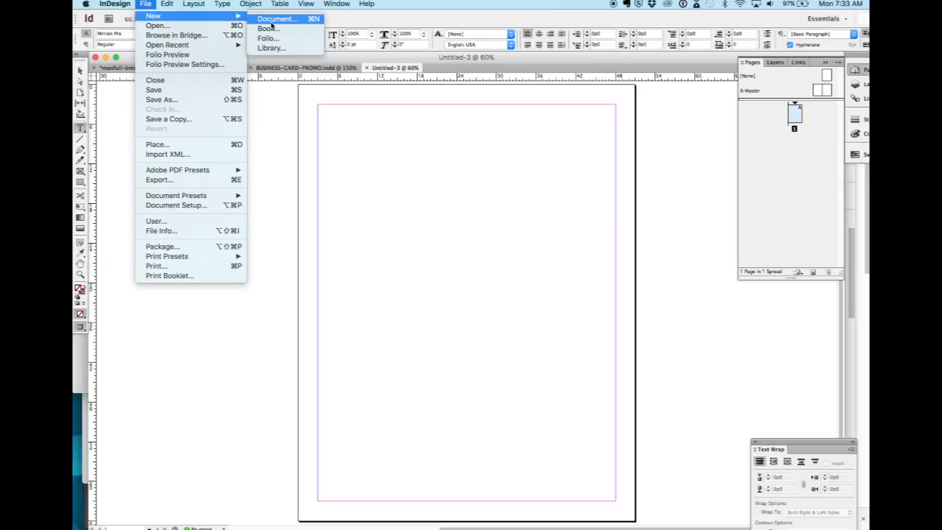
{"action": "left_click", "coordinate": [314, 24]}
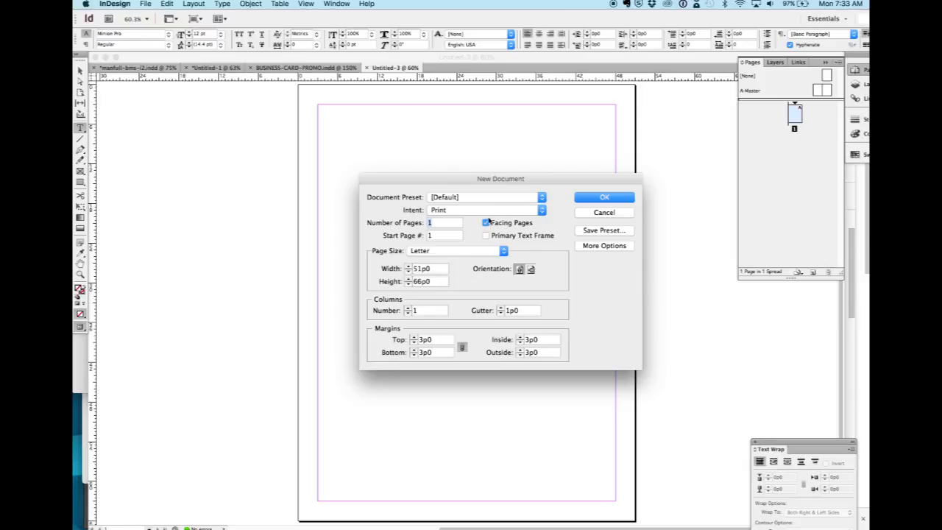
{"action": "left_click", "coordinate": [531, 270]}
{"action": "left_click", "coordinate": [520, 269]}
{"action": "double_click", "coordinate": [428, 270]}
{"action": "double_click", "coordinate": [423, 282]}
{"action": "type", "text": "11 inches"}
{"action": "key", "text": "Return"}
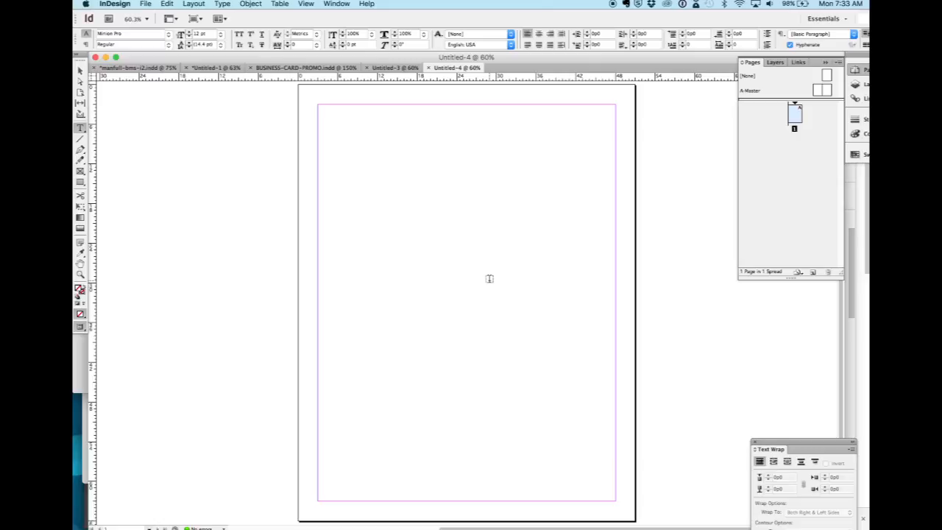
Set both the horizontal and vertical ruler units to inches in the Units & Increments preferences.
{"action": "left_click", "coordinate": [125, 6]}
{"action": "mouse_move", "coordinate": [128, 38]}
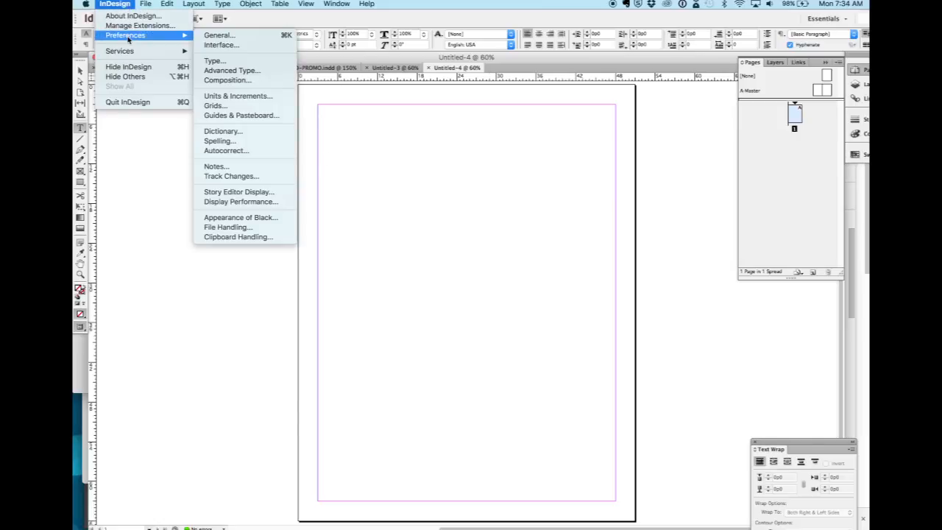
{"action": "left_click", "coordinate": [216, 98]}
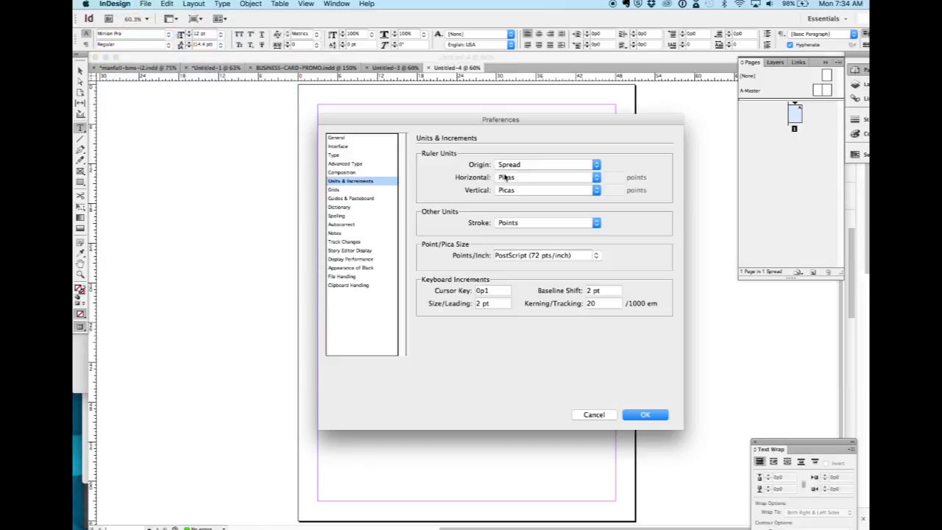
{"action": "left_click", "coordinate": [506, 178]}
{"action": "left_click", "coordinate": [506, 189]}
{"action": "left_click", "coordinate": [506, 190]}
{"action": "left_click", "coordinate": [506, 199]}
{"action": "left_click", "coordinate": [643, 415]}
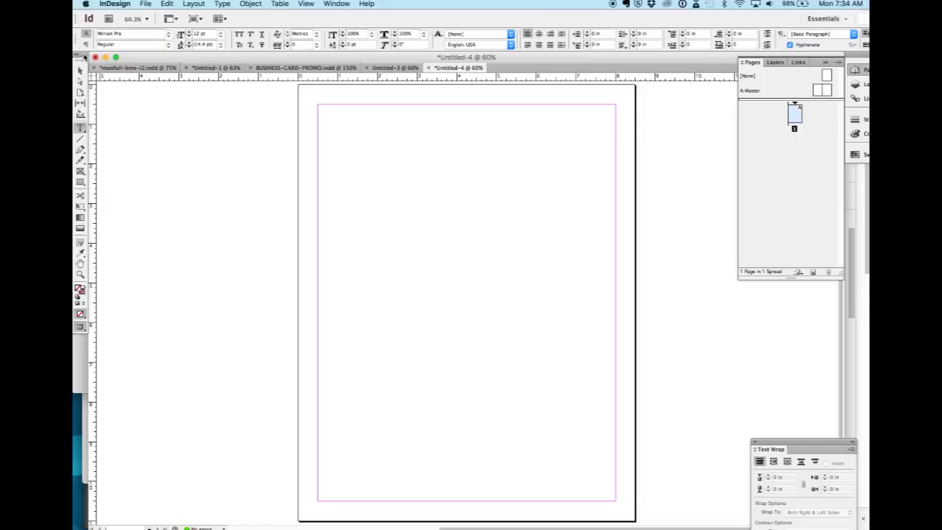
Undock the tools from the window edge, then reset the Essentials workspace with all its panels shown.
{"action": "left_click_drag", "start_coordinate": [86, 58], "coordinate": [184, 118]}
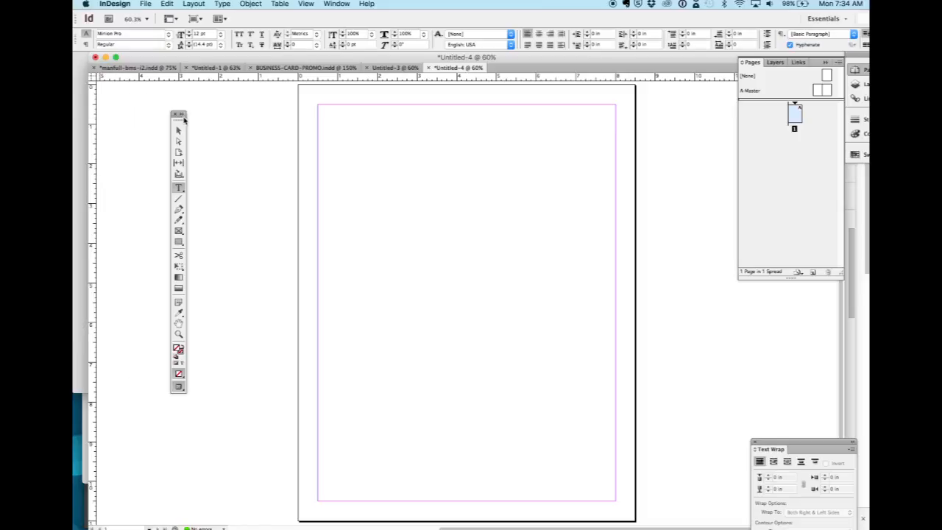
{"action": "left_click", "coordinate": [335, 4]}
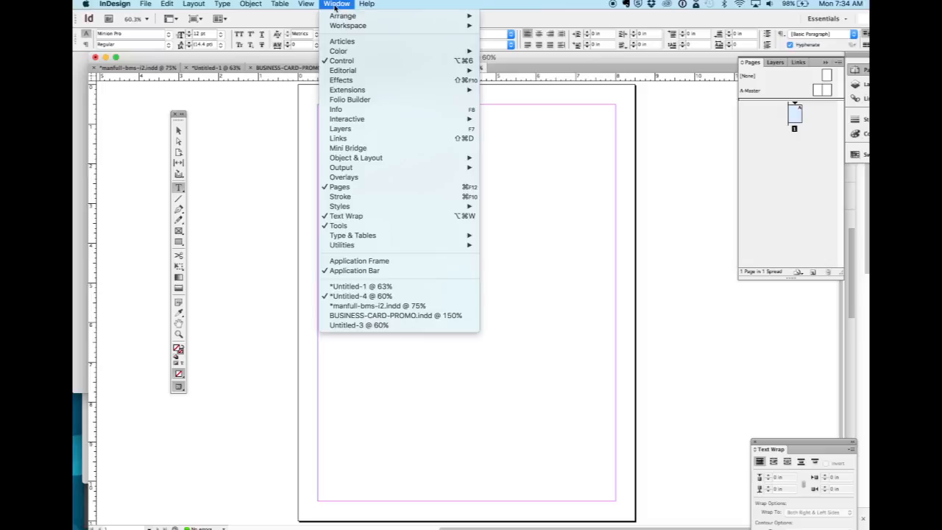
{"action": "mouse_move", "coordinate": [334, 28]}
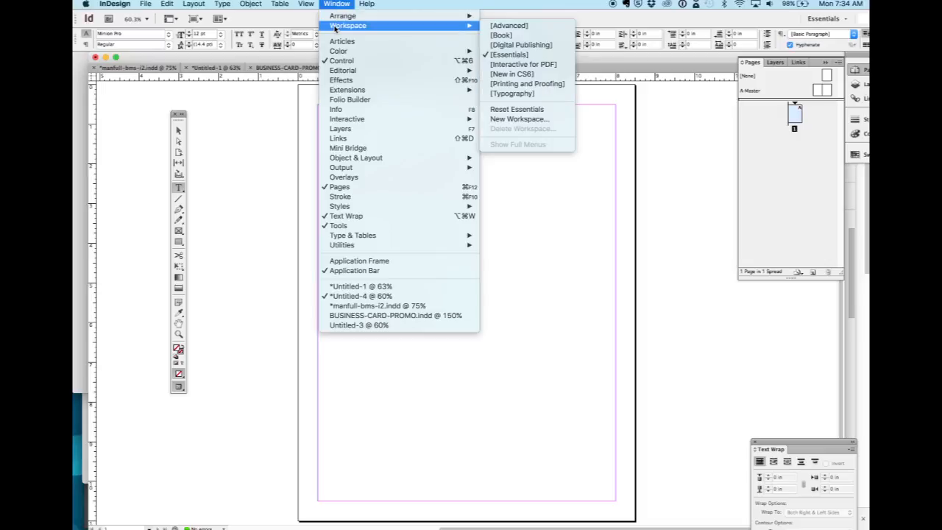
{"action": "left_click", "coordinate": [501, 110]}
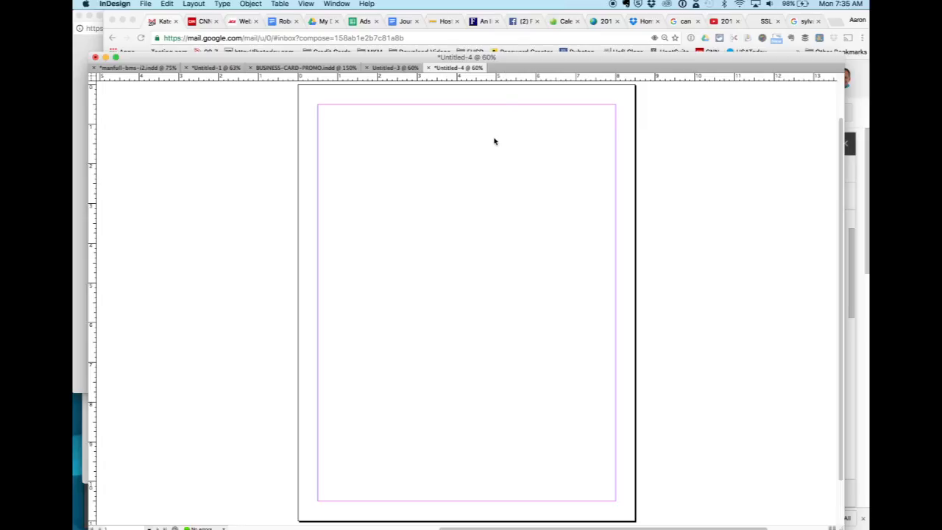
{"action": "key", "text": "Tab"}
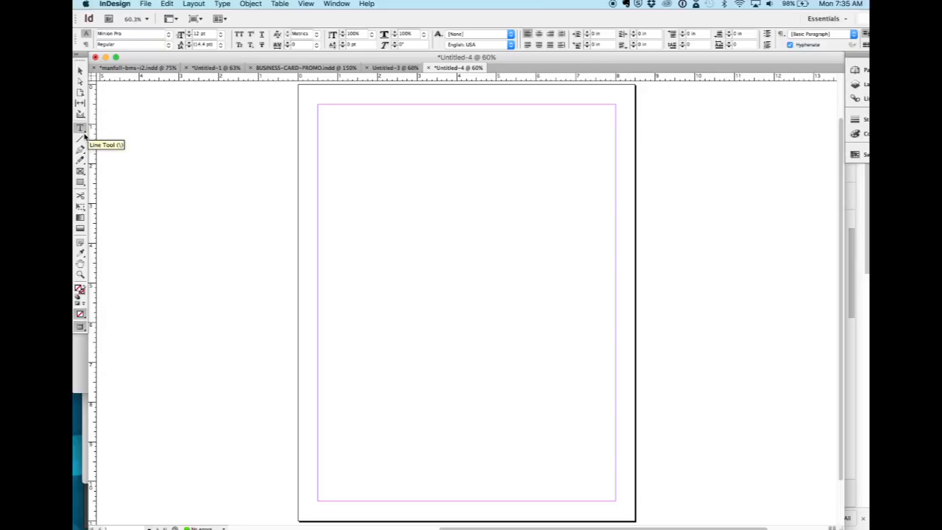
Draw a text frame about 6.9 by 1.5 inches near the page top and enter "Journalism Class".
{"action": "left_click_drag", "start_coordinate": [81, 131], "coordinate": [114, 129]}
{"action": "left_click_drag", "start_coordinate": [330, 124], "coordinate": [607, 182]}
{"action": "type", "text": "Jou"}
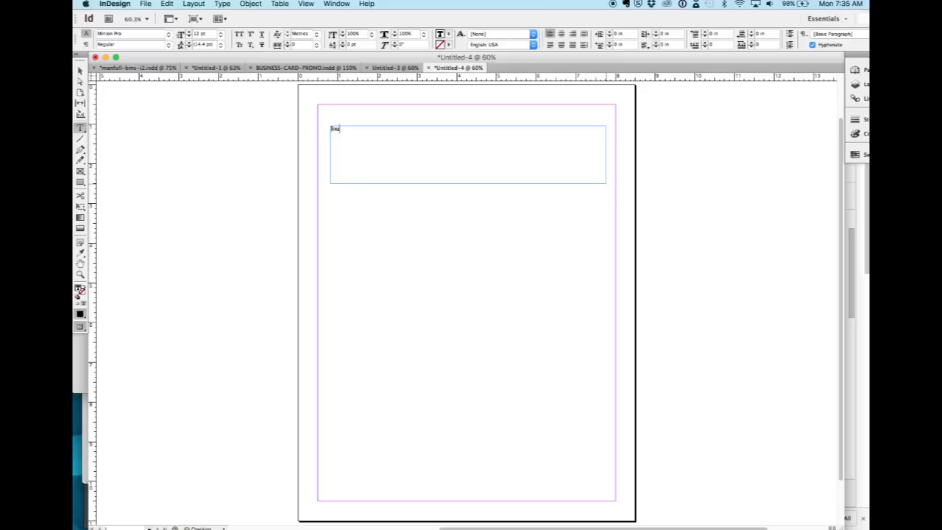
{"action": "type", "text": "rnalism Class"}
Select the whole "Journalism Class" headline and set its font to Arial Bold.
{"action": "key", "text": "super+a"}
{"action": "left_click", "coordinate": [436, 167]}
{"action": "triple_click", "coordinate": [375, 129]}
{"action": "left_click", "coordinate": [376, 128]}
{"action": "left_click_drag", "start_coordinate": [386, 127], "coordinate": [321, 128]}
{"action": "left_click", "coordinate": [170, 36]}
{"action": "mouse_move", "coordinate": [115, 31]}
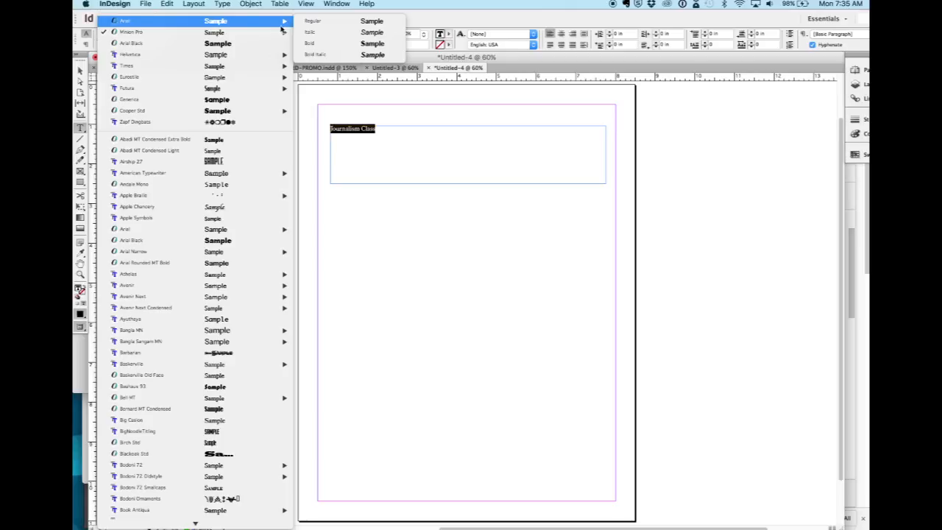
{"action": "left_click", "coordinate": [309, 43]}
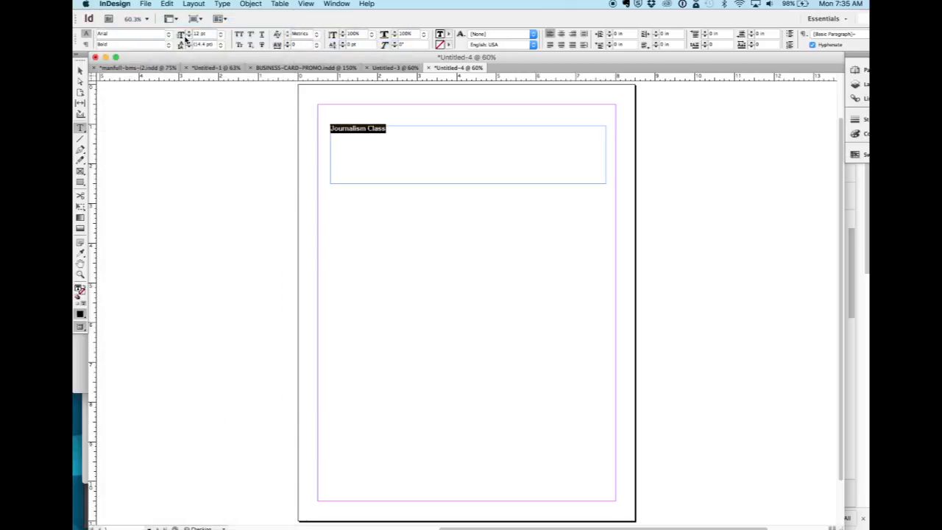
Enlarge the selected headline text to 48 pt, and then to a custom size of 55 pt.
{"action": "left_click", "coordinate": [219, 35]}
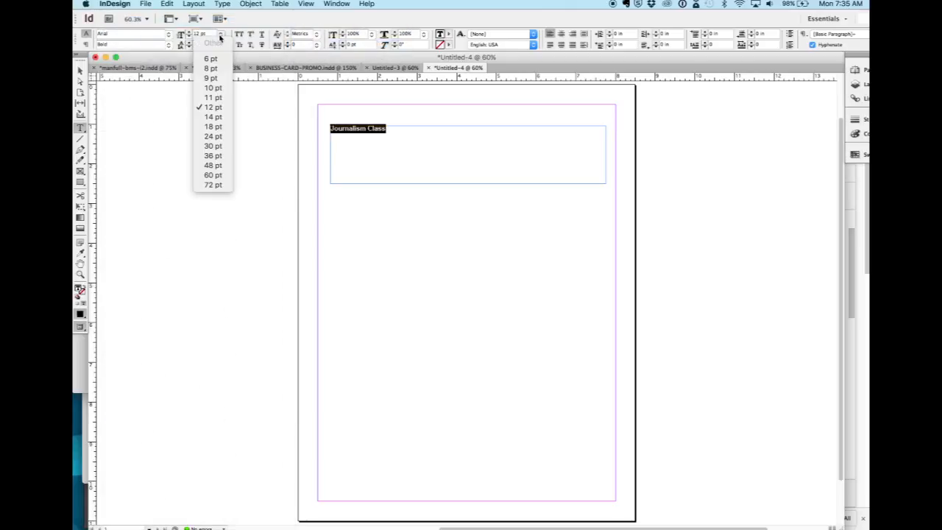
{"action": "left_click", "coordinate": [211, 166]}
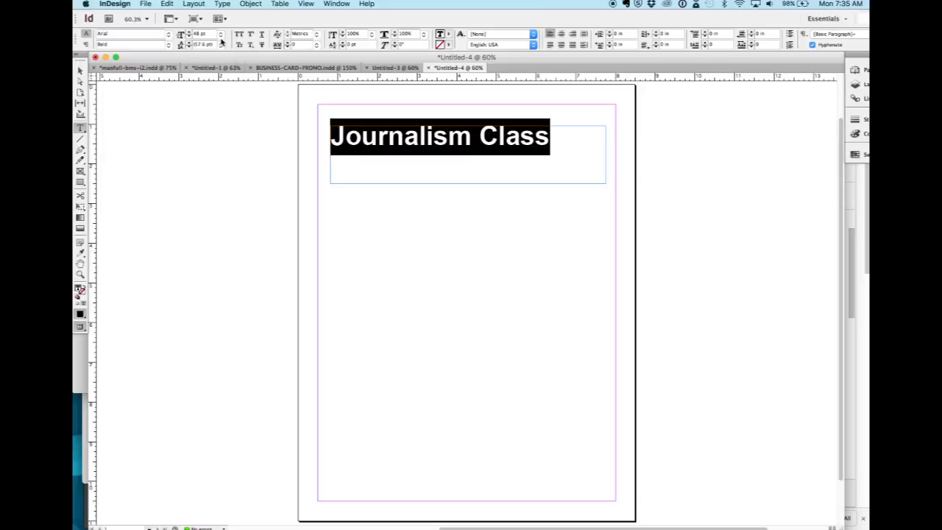
{"action": "left_click", "coordinate": [220, 35]}
{"action": "left_click", "coordinate": [204, 35]}
{"action": "type", "text": "55"}
{"action": "key", "text": "Return"}
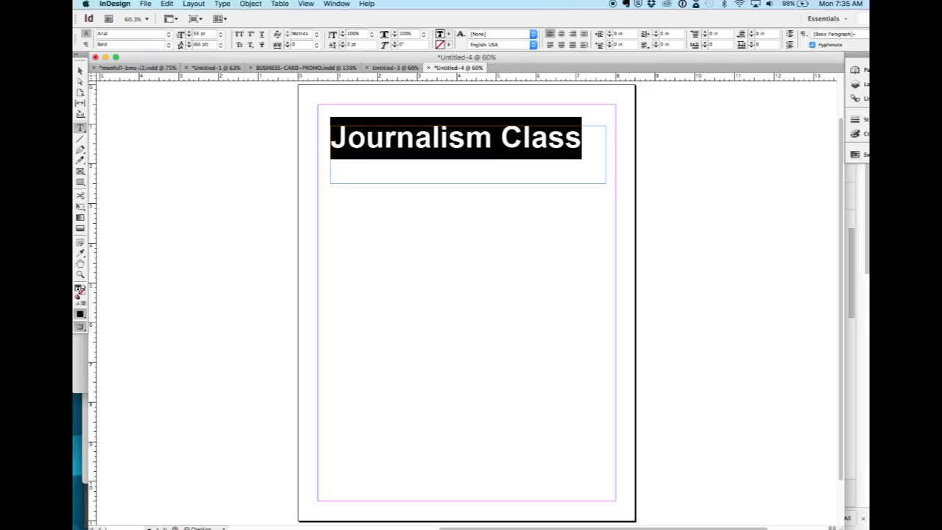
Shrink the headline frame to about 6.44 by 1.24 inches and move it to about X 1 in, Y 1.125 in.
{"action": "left_click", "coordinate": [80, 70]}
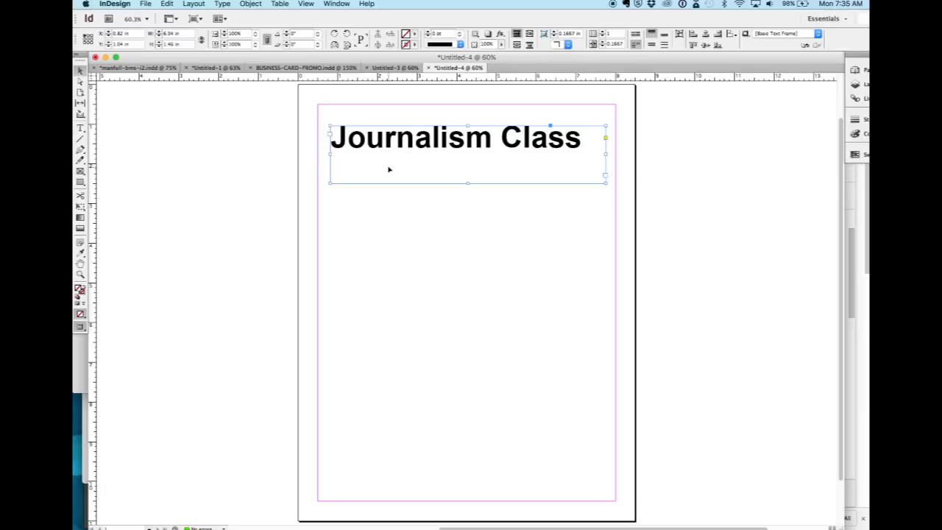
{"action": "left_click_drag", "start_coordinate": [606, 182], "coordinate": [586, 174]}
{"action": "left_click_drag", "start_coordinate": [477, 154], "coordinate": [499, 140]}
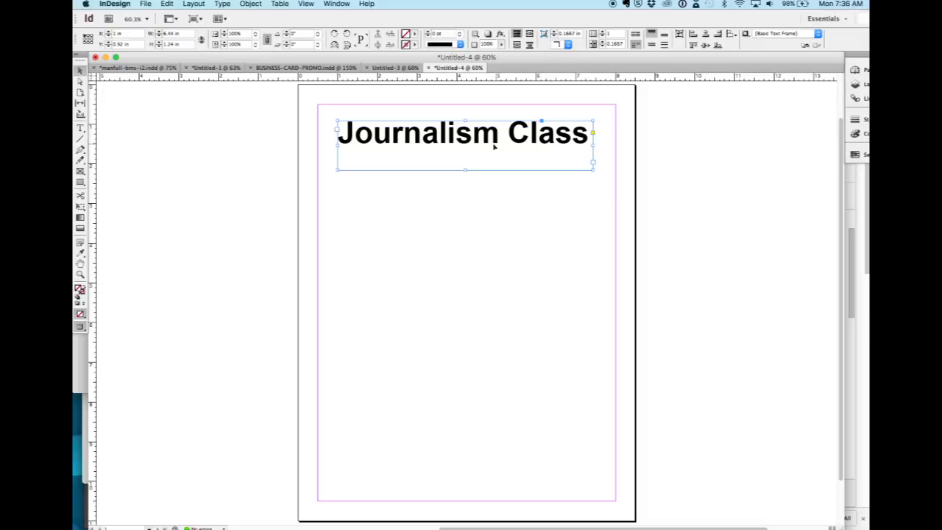
{"action": "left_click_drag", "start_coordinate": [483, 148], "coordinate": [484, 156]}
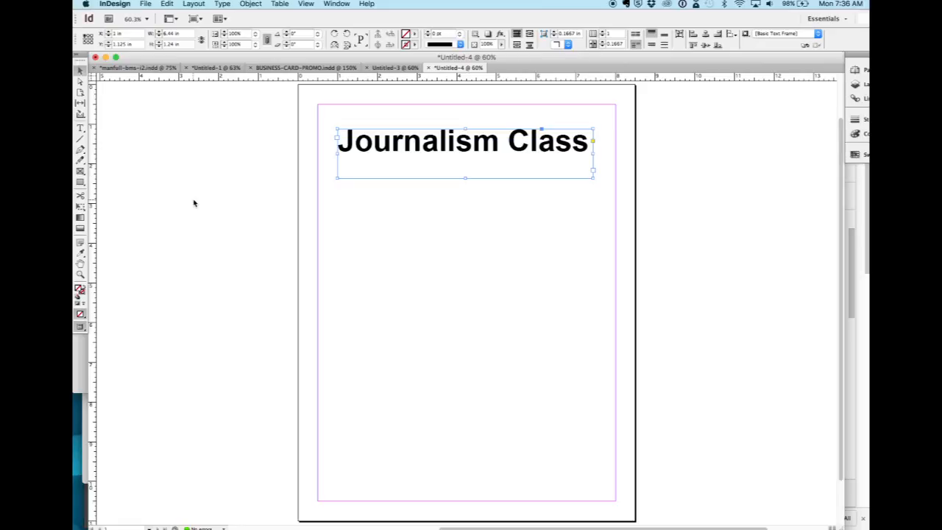
{"action": "left_click", "coordinate": [392, 254]}
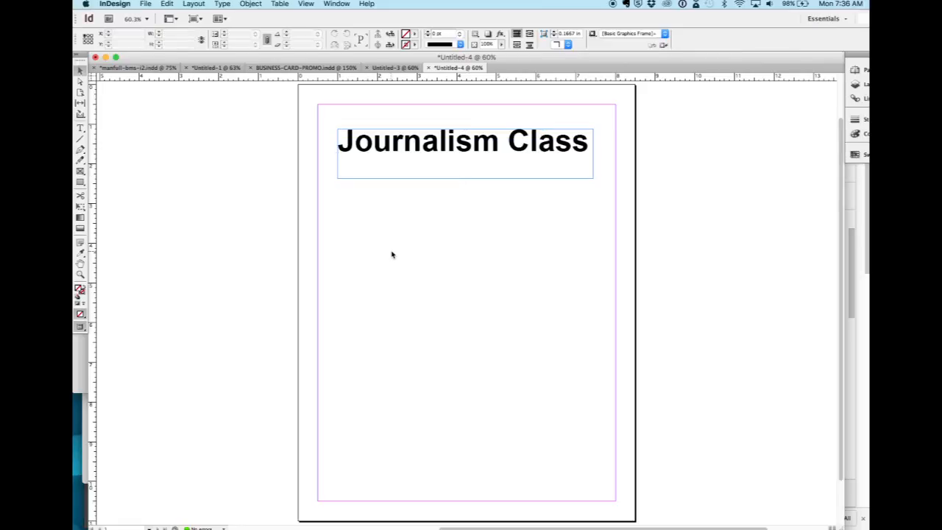
{"action": "key", "text": "super+Tab"}
{"action": "key", "text": "super+Tab"}
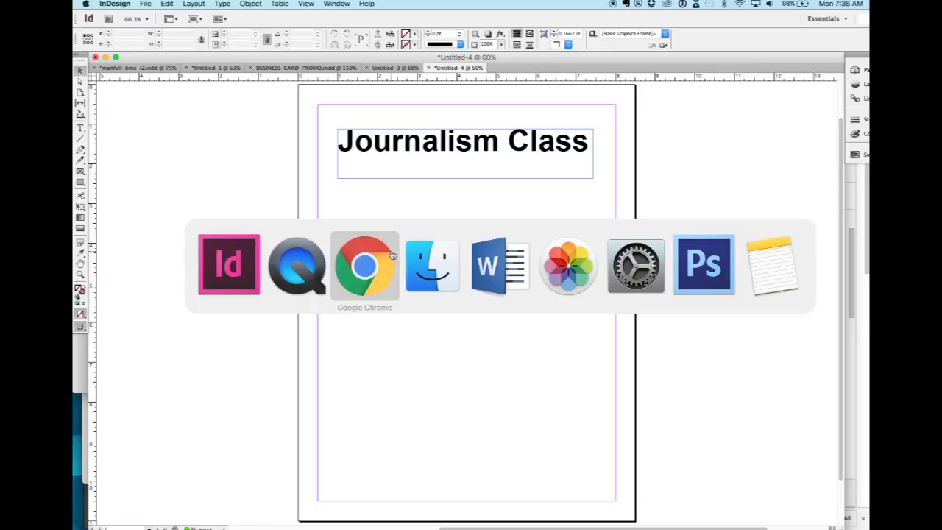
{"action": "key", "text": "super+Tab"}
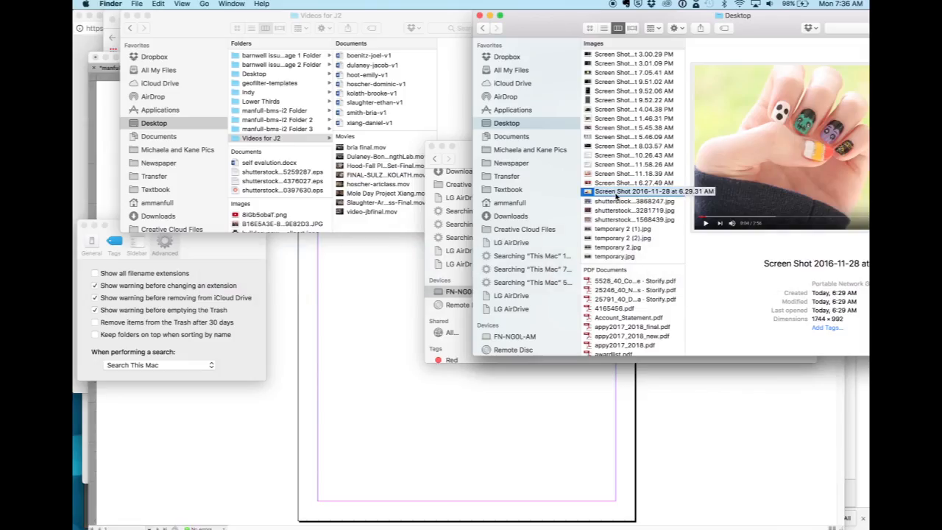
{"action": "left_click_drag", "start_coordinate": [615, 194], "coordinate": [401, 264]}
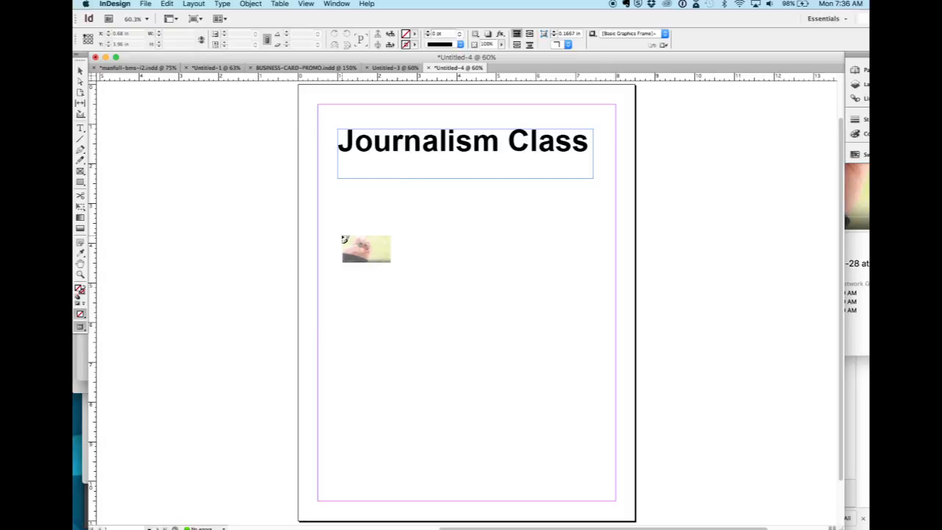
{"action": "key", "text": "Escape"}
Switch to Finder and place "Screen Shot 2016-11-28 at 6.29.31 AM" from the Desktop below the headline in the InDesign page.
{"action": "key", "text": "super+Tab"}
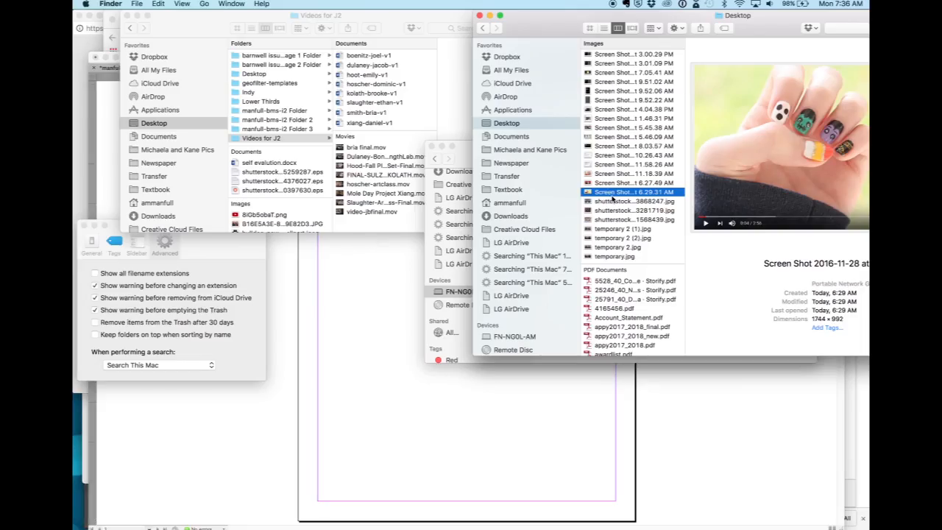
{"action": "left_click_drag", "start_coordinate": [611, 194], "coordinate": [367, 298]}
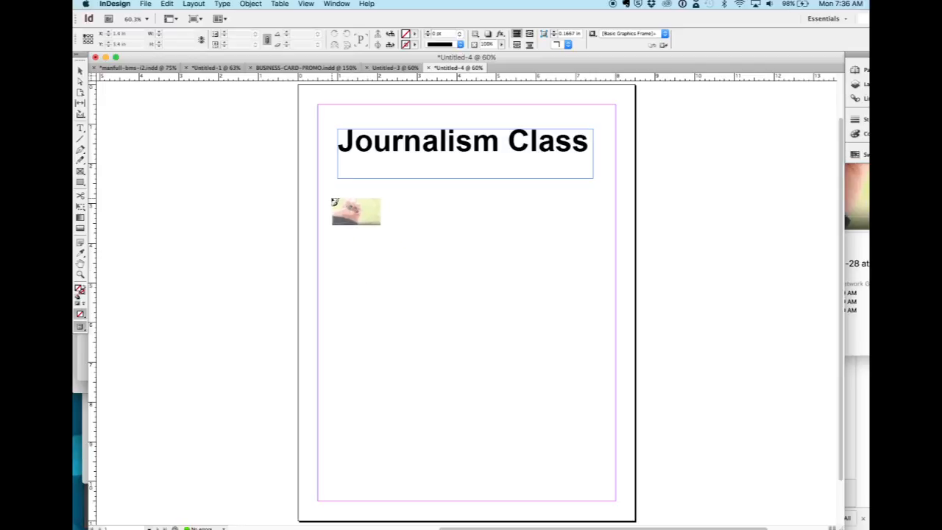
{"action": "left_click", "coordinate": [332, 199]}
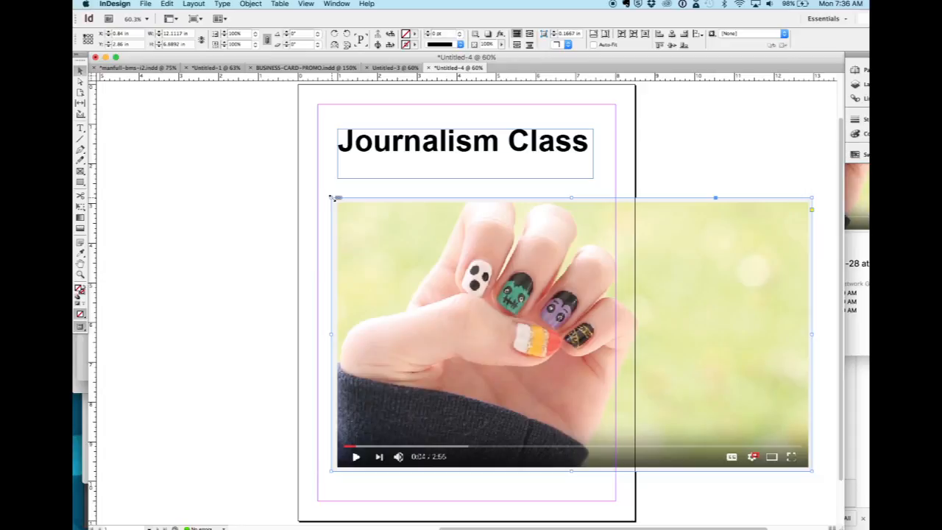
Try resizing the placed image's frame from its corners, undoing the crop made at the upper-left corner.
{"action": "left_click_drag", "start_coordinate": [331, 197], "coordinate": [445, 317]}
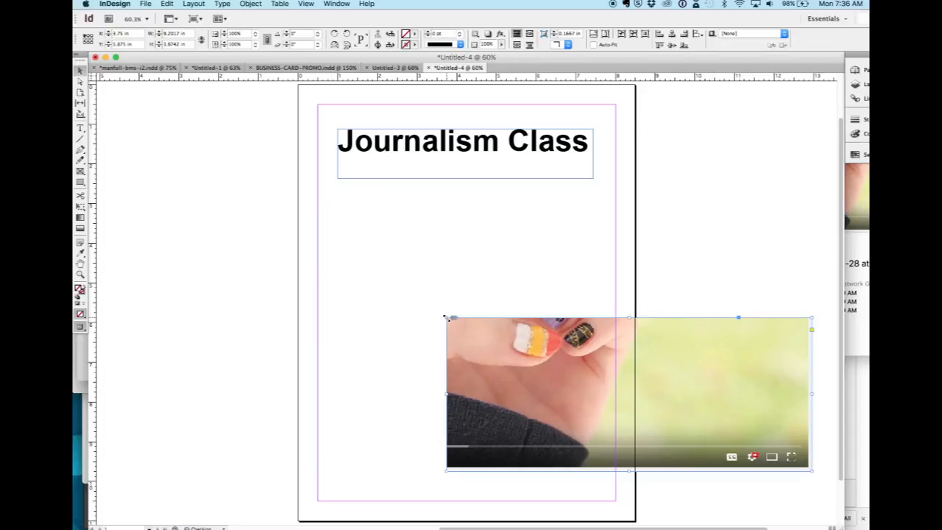
{"action": "key", "text": "super+z"}
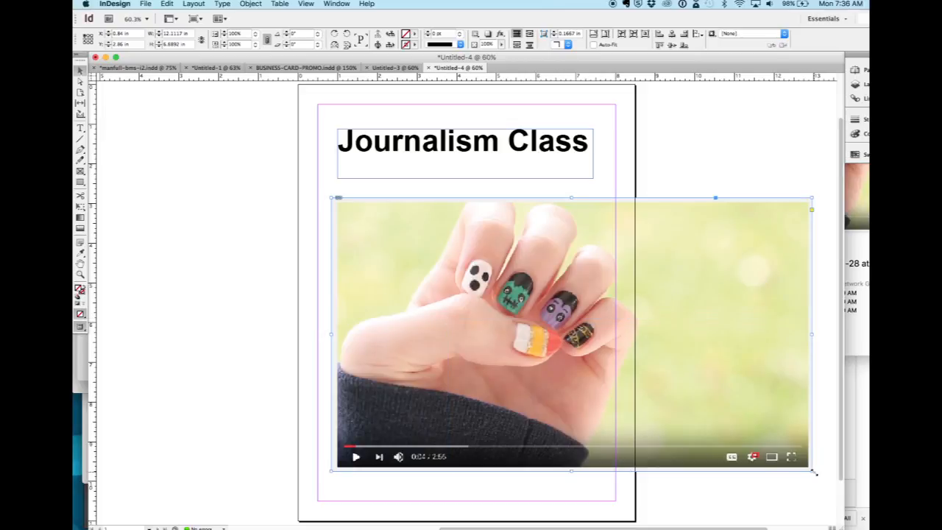
{"action": "left_click_drag", "start_coordinate": [815, 472], "coordinate": [677, 399]}
Scale the image proportionally to 7.5 inches wide, spanning the margins, with its top-left corner at X 0.5 in, Y 2.375 in.
{"action": "left_click_drag", "start_coordinate": [812, 471], "coordinate": [592, 341]}
{"action": "left_click_drag", "start_coordinate": [518, 302], "coordinate": [508, 284]}
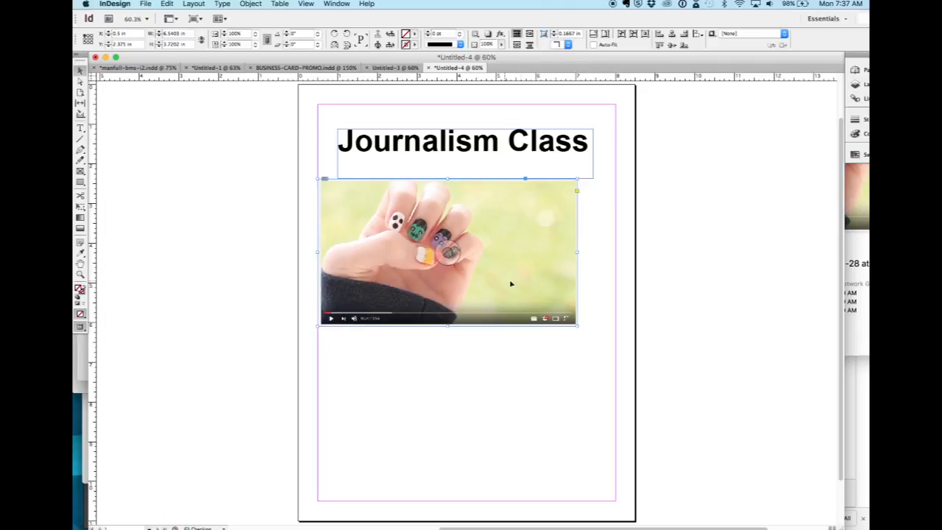
{"action": "left_click_drag", "start_coordinate": [578, 325], "coordinate": [615, 343]}
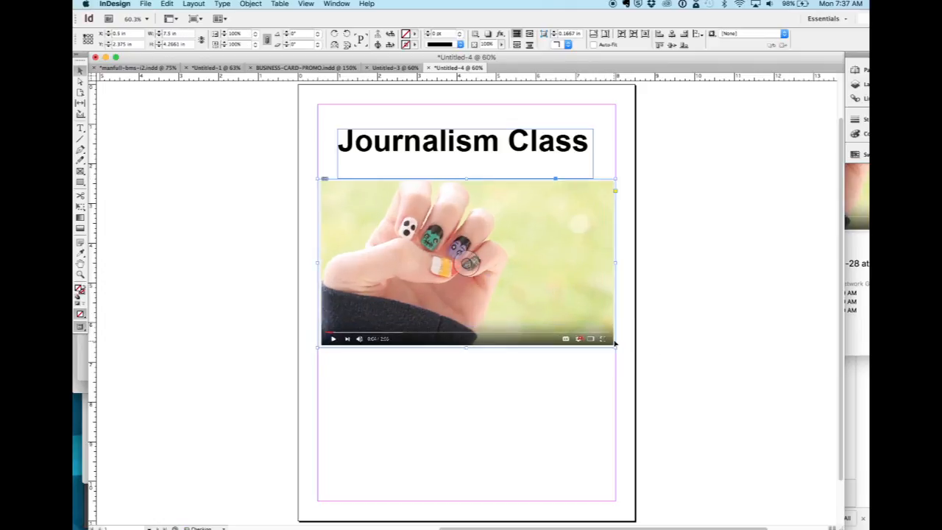
Insert "2" between "Journalism" and "Class" in the headline, and select its text frame.
{"action": "double_click", "coordinate": [504, 149]}
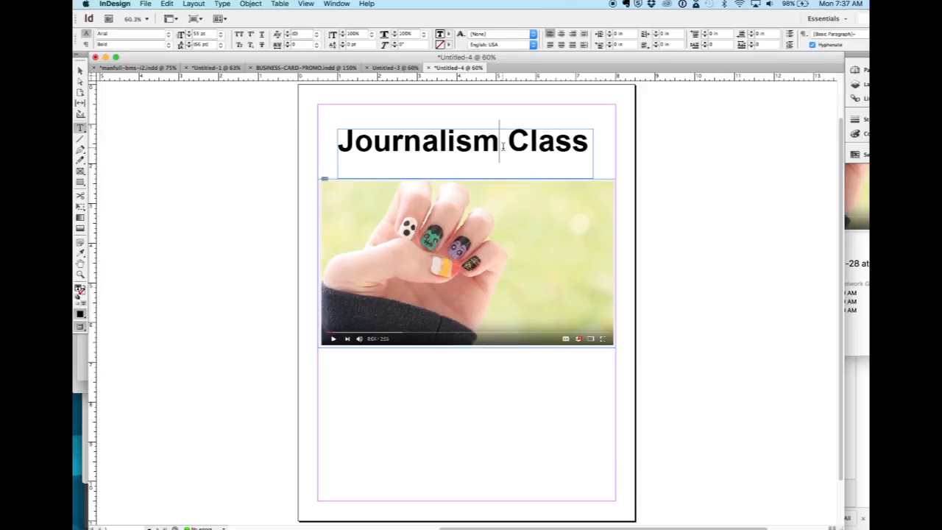
{"action": "type", "text": "2"}
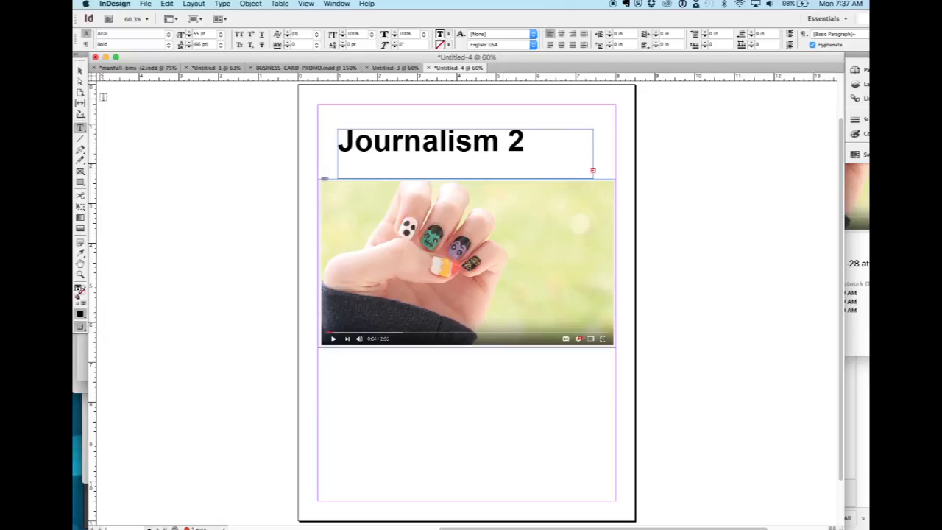
{"action": "left_click", "coordinate": [80, 70]}
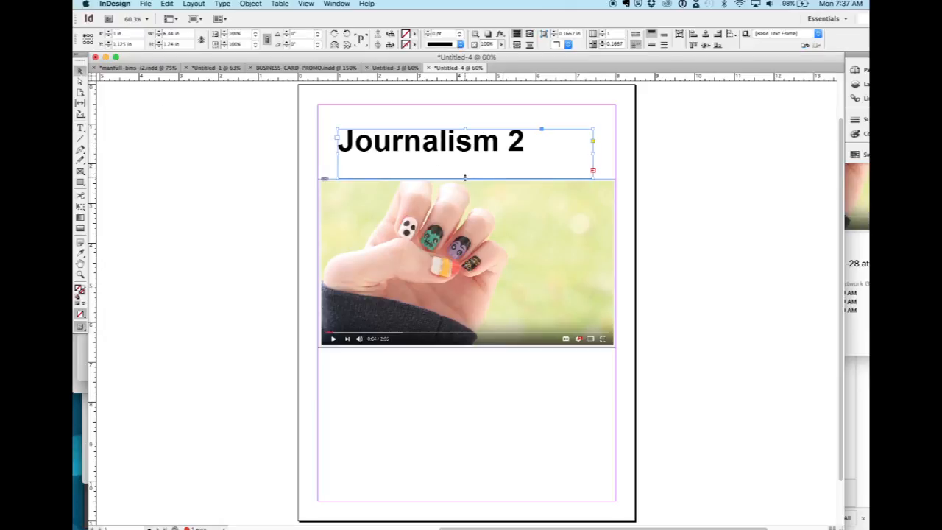
Enlarge the headline frame to about 7.62 in wide by 1.975 in high and move it to about X 0.72 in, Y 1.525 in.
{"action": "left_click_drag", "start_coordinate": [465, 178], "coordinate": [465, 206]}
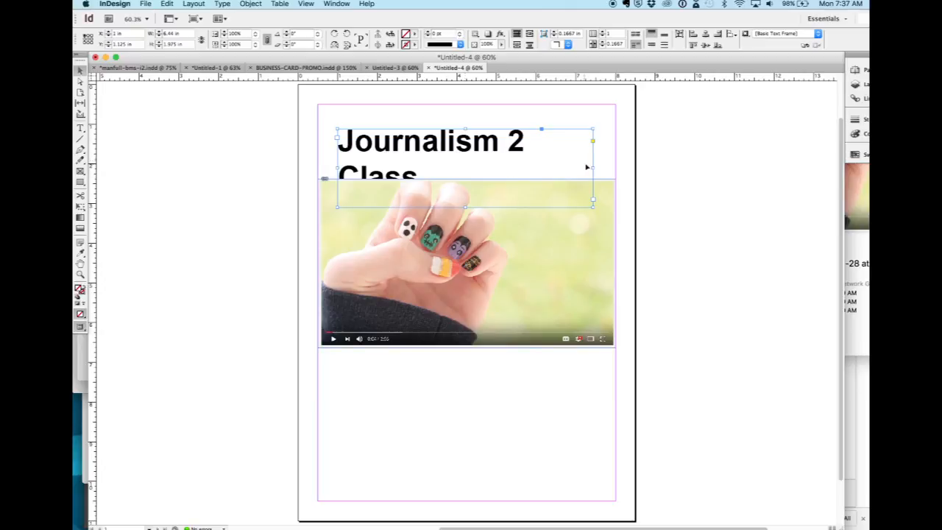
{"action": "left_click_drag", "start_coordinate": [593, 167], "coordinate": [639, 167]}
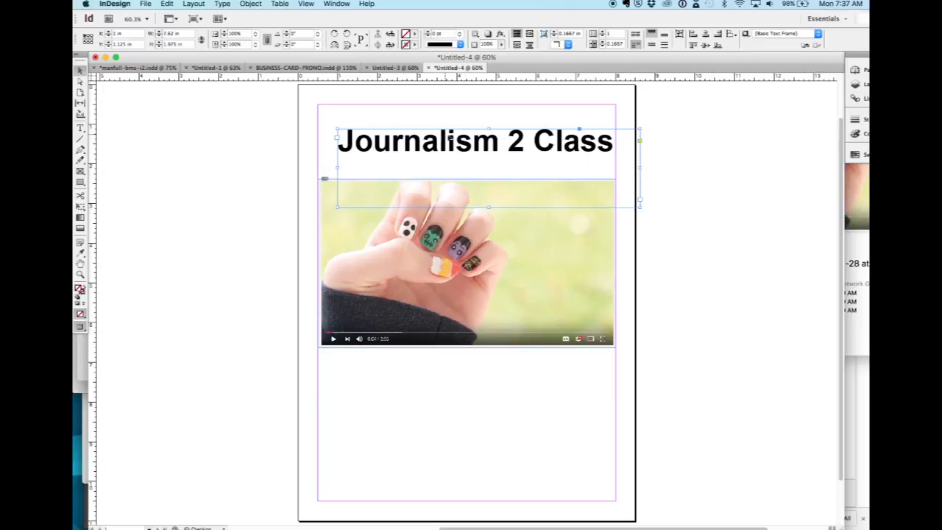
{"action": "left_click_drag", "start_coordinate": [452, 139], "coordinate": [448, 161]}
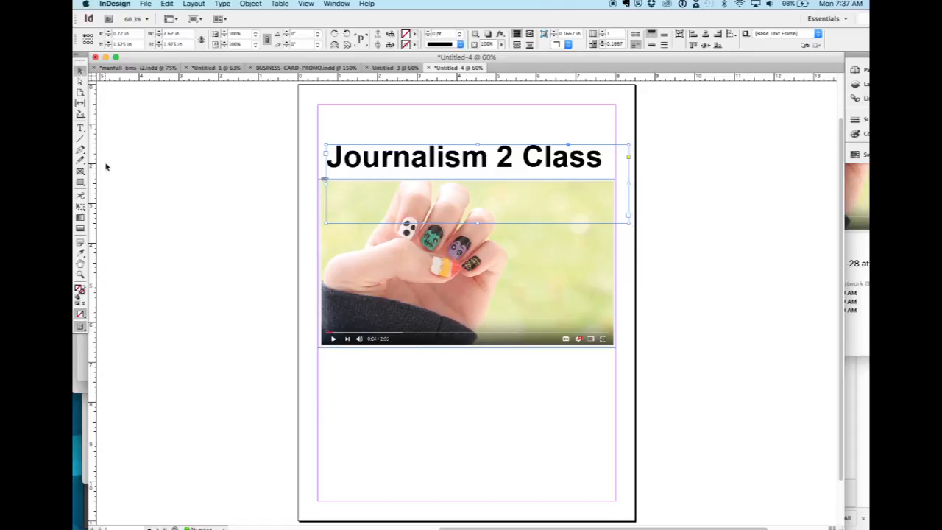
Create a text frame about 3.355 in by 1.14 in below the image and enter "I could type some more things:".
{"action": "key", "text": "t"}
{"action": "left_click_drag", "start_coordinate": [322, 358], "coordinate": [455, 401]}
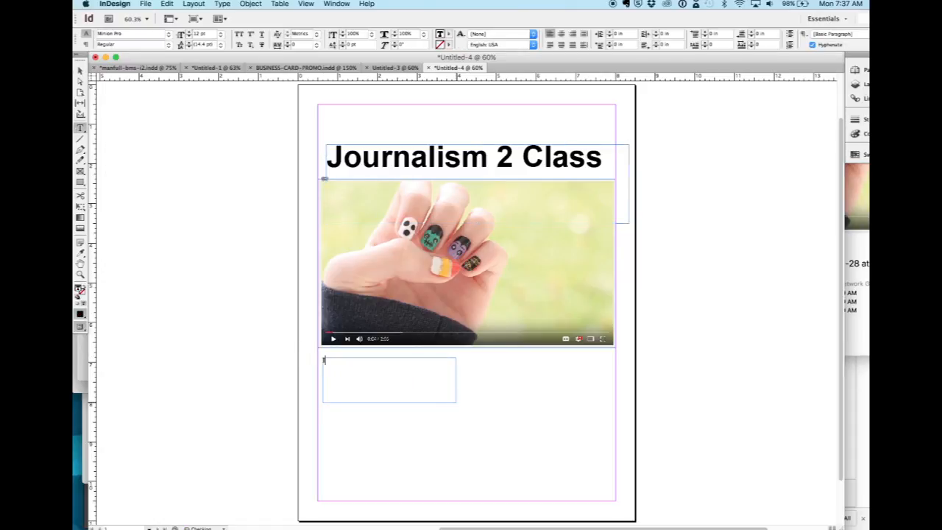
{"action": "type", "text": "I could type some more things:"}
Add a bulleted list reading "PSA", "Video Stories", "Commercials" and "And Much, Much More" under the introductory line.
{"action": "left_click", "coordinate": [790, 36]}
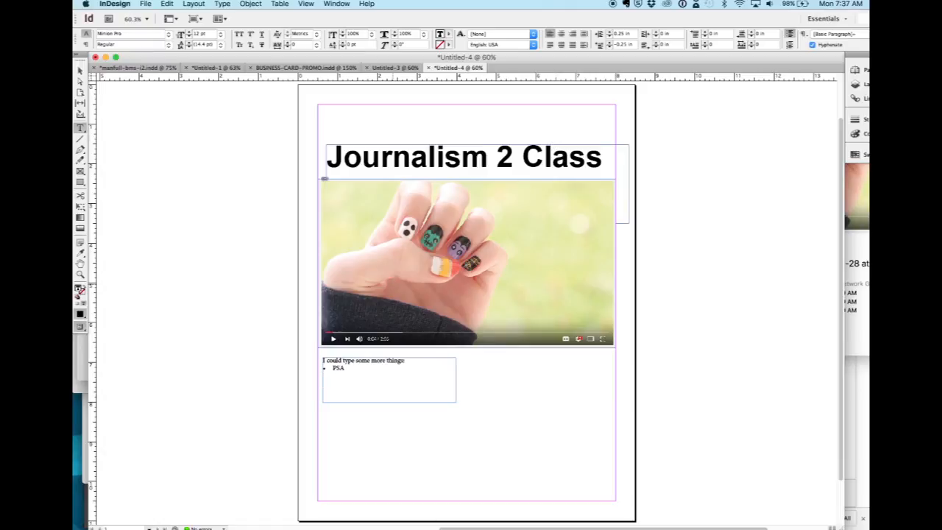
{"action": "type", "text": "deo Stories"}
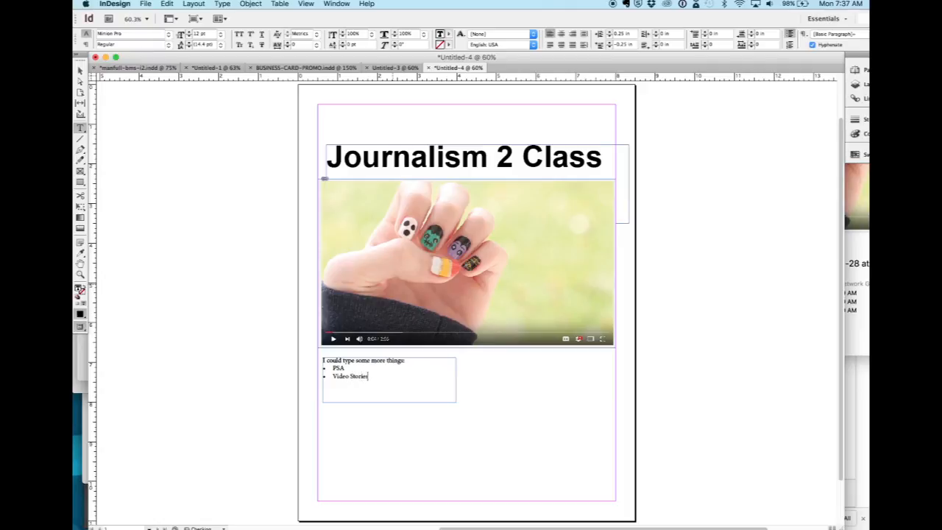
{"action": "type", "text": "mmercials"}
{"action": "key", "text": "Return"}
{"action": "type", "text": "And Much, Much More"}
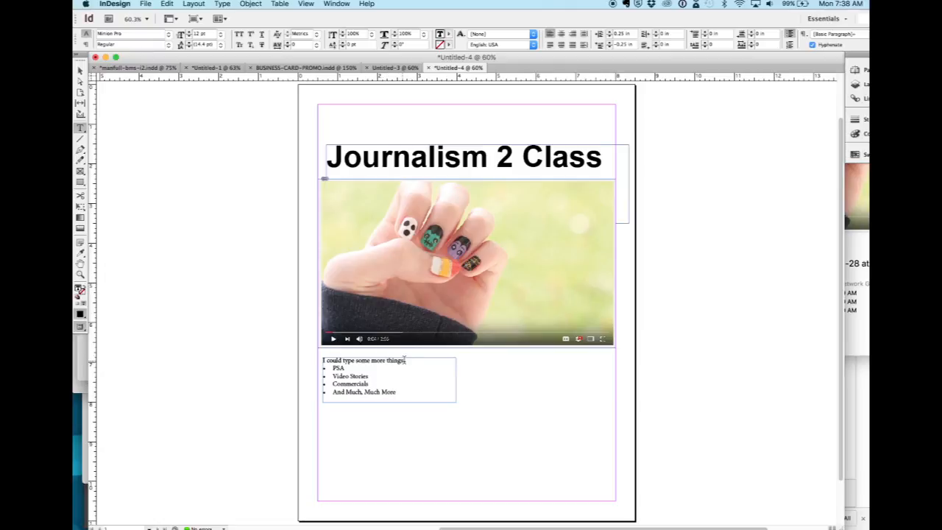
Set the line "I could type some more things:" to 24 pt and enlarge its text frame to about 4.275 in by 1.7 in.
{"action": "left_click_drag", "start_coordinate": [405, 360], "coordinate": [315, 357]}
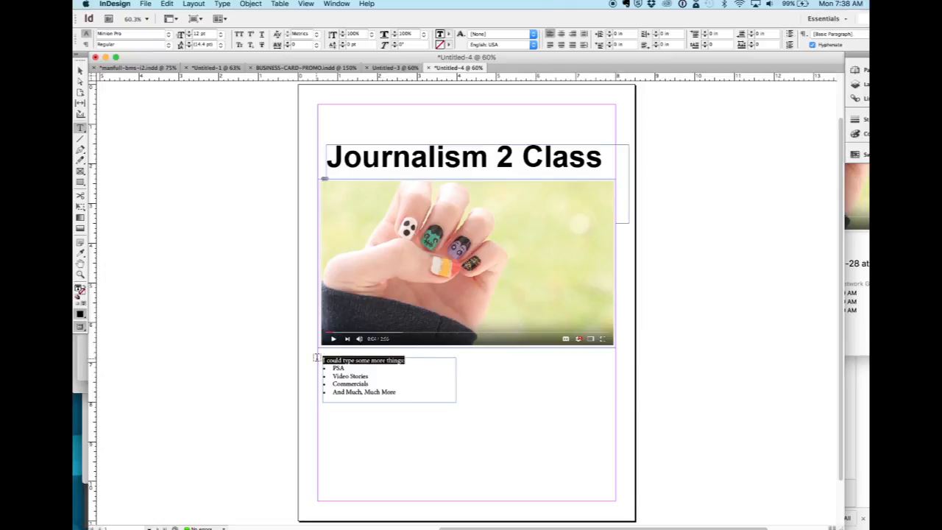
{"action": "left_click", "coordinate": [221, 37]}
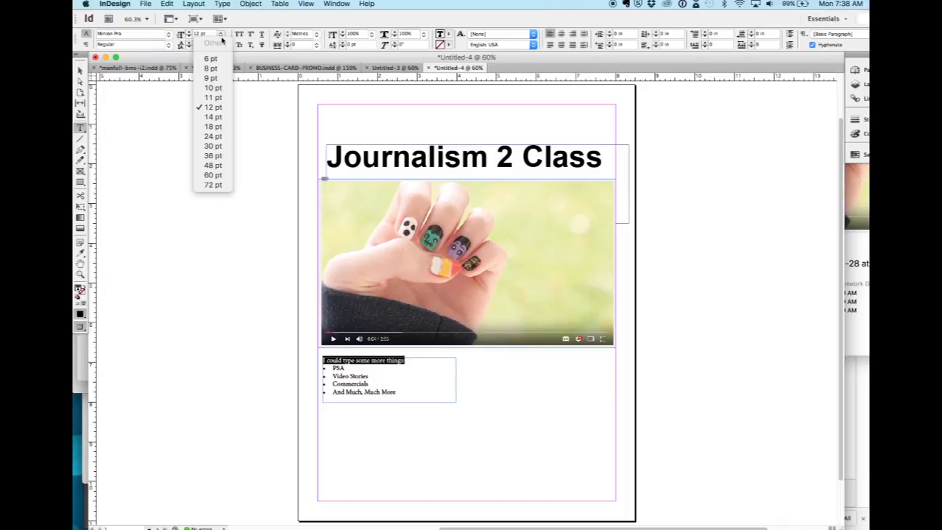
{"action": "left_click", "coordinate": [212, 135]}
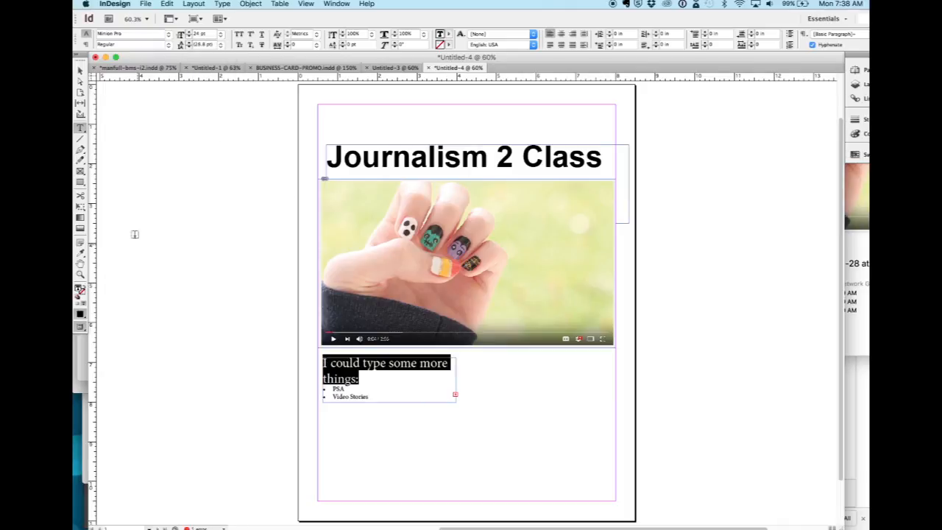
{"action": "left_click", "coordinate": [81, 70]}
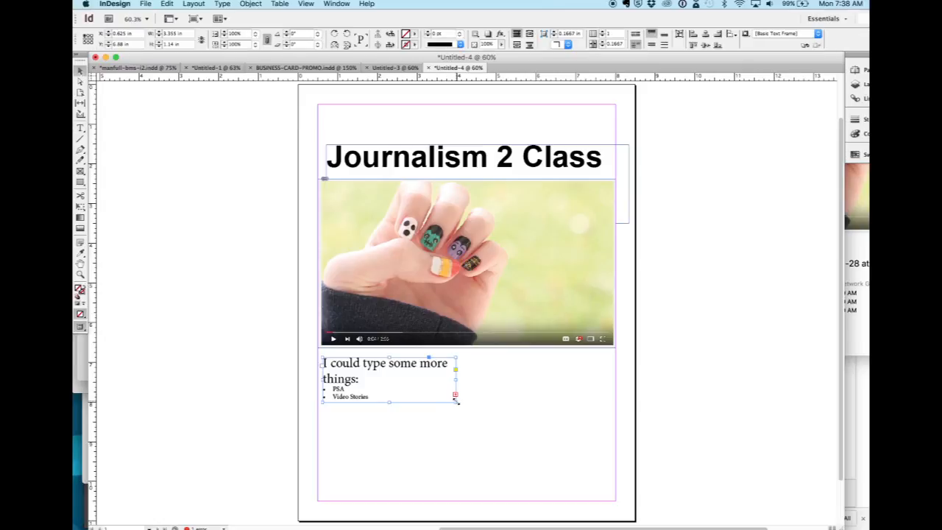
{"action": "left_click_drag", "start_coordinate": [455, 401], "coordinate": [493, 426]}
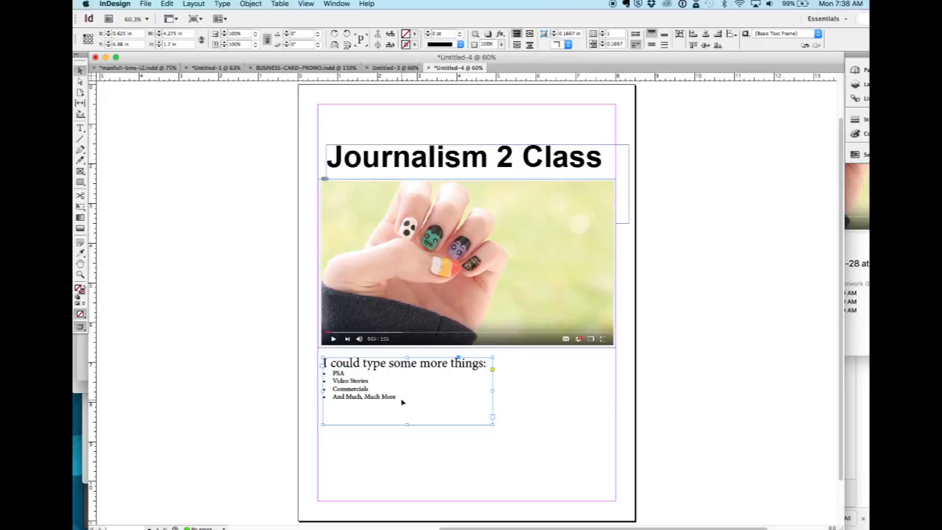
Try 0.125 in of space before on the four bulleted paragraphs and reset it to 0 in.
{"action": "double_click", "coordinate": [402, 398]}
{"action": "left_click_drag", "start_coordinate": [402, 398], "coordinate": [315, 373]}
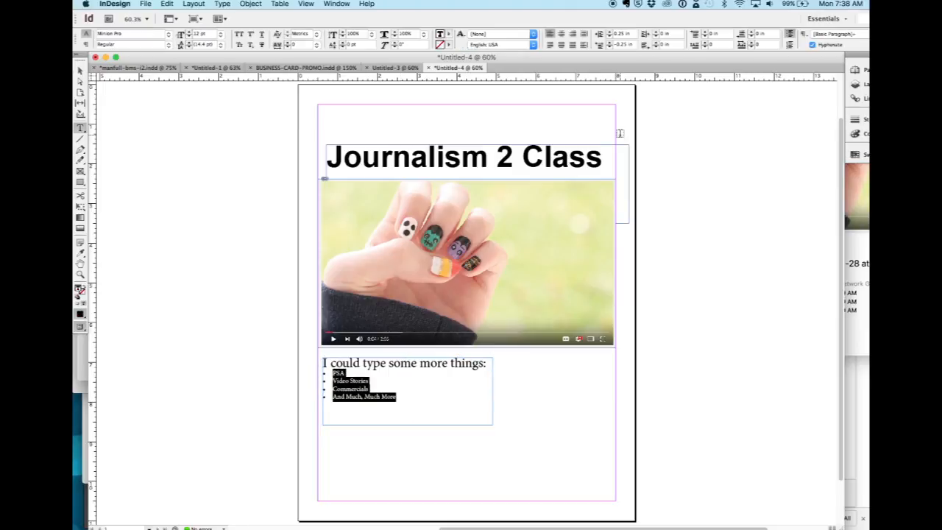
{"action": "left_click", "coordinate": [705, 33]}
{"action": "left_click", "coordinate": [705, 33]}
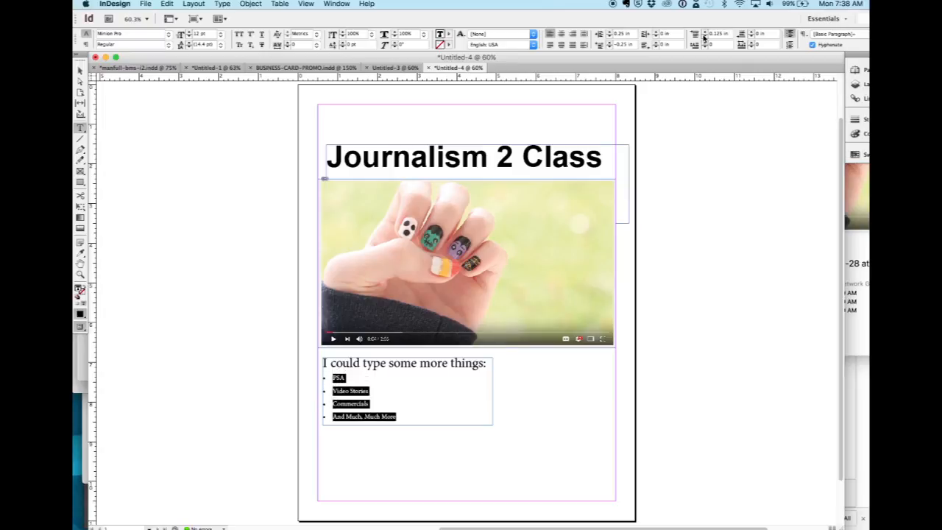
{"action": "left_click", "coordinate": [705, 37]}
{"action": "left_click", "coordinate": [705, 37]}
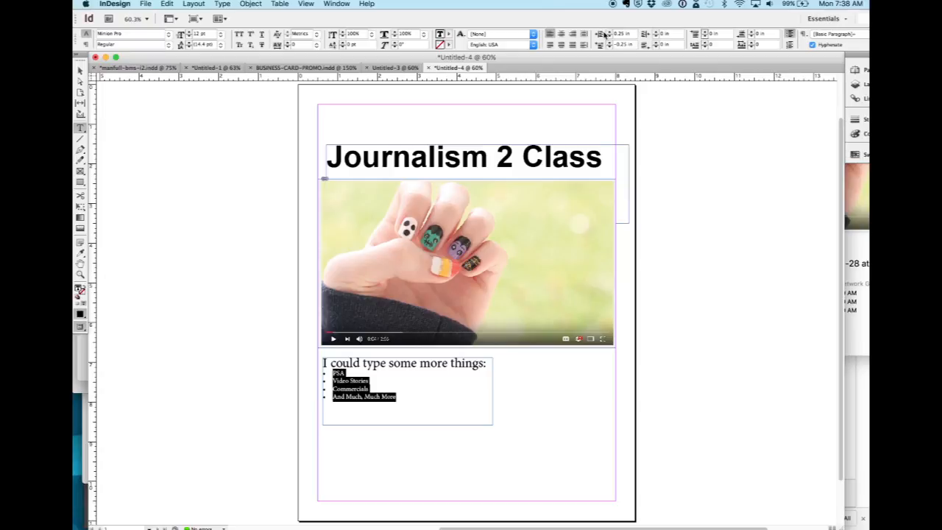
Increase the left indent of the four bulleted paragraphs to 0.4375 in.
{"action": "left_click", "coordinate": [608, 32]}
{"action": "left_click", "coordinate": [609, 32]}
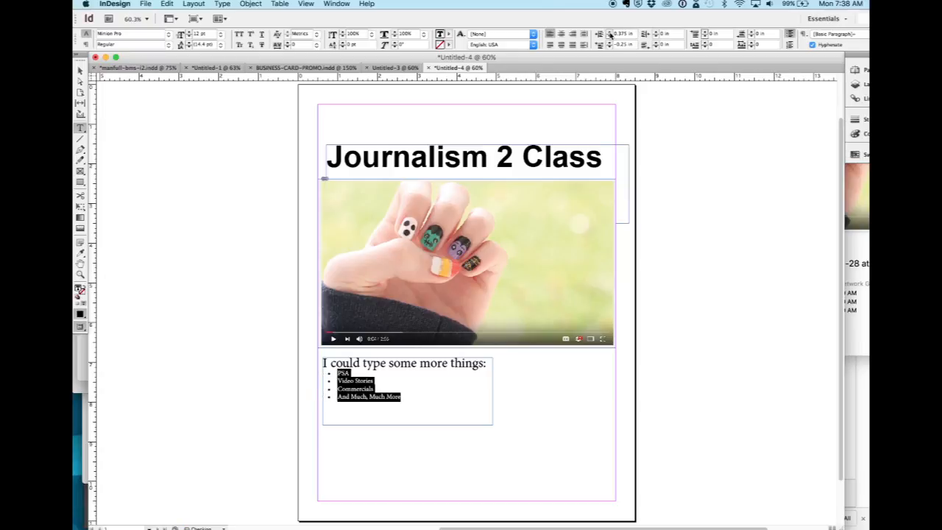
{"action": "left_click", "coordinate": [609, 32]}
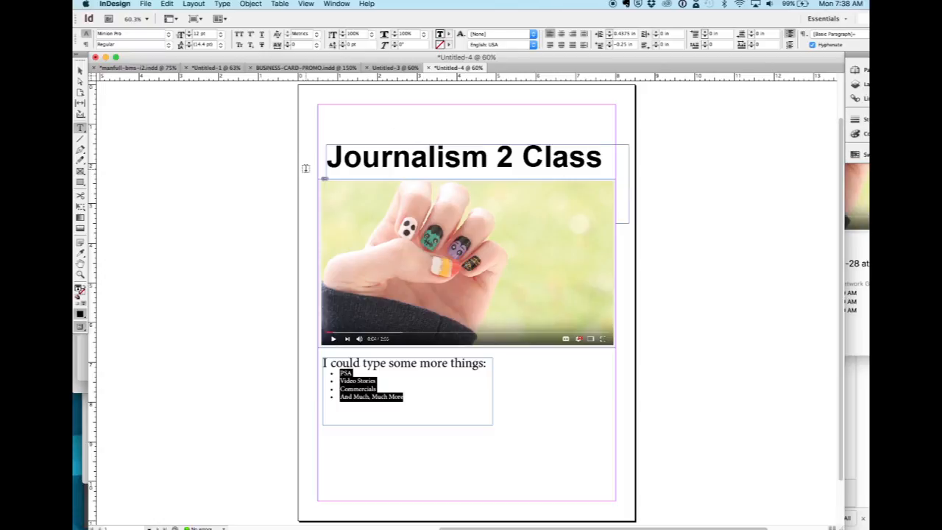
Resize the list's frame to about 4.715 in by 1.745 in and move the headline frame to about X 0.58 in, Y 1.46 in.
{"action": "left_click", "coordinate": [81, 71]}
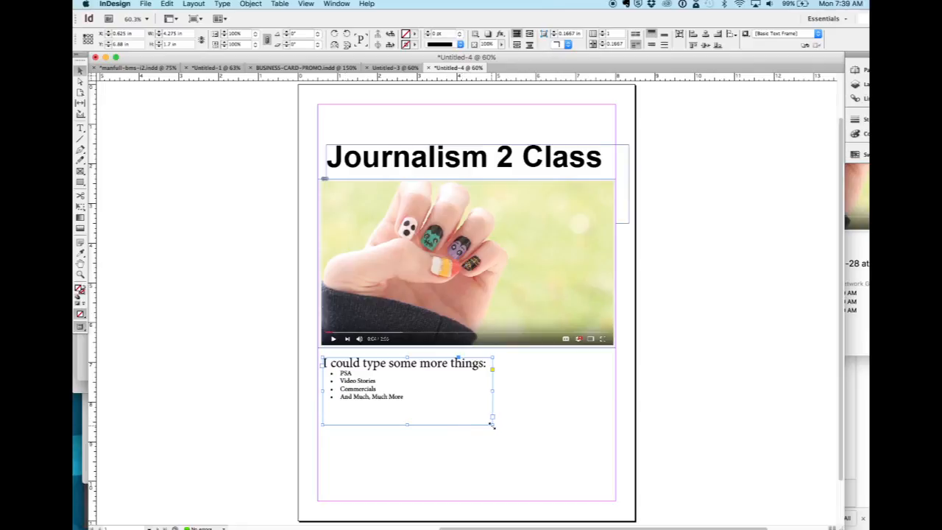
{"action": "left_click_drag", "start_coordinate": [492, 425], "coordinate": [510, 427]}
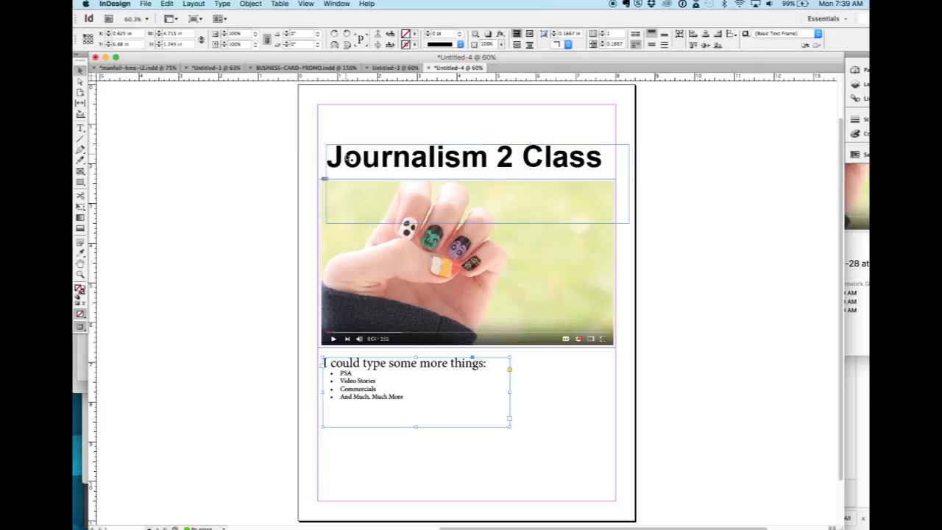
{"action": "mouse_move", "coordinate": [346, 155]}
{"action": "left_mouse_down"}
{"action": "mouse_move", "coordinate": [398, 152]}
{"action": "mouse_move", "coordinate": [343, 154]}
{"action": "left_mouse_up"}
Draw a horizontal line about 5.76 in long below the list's frame and give it a 3 pt stroke.
{"action": "left_click", "coordinate": [80, 138]}
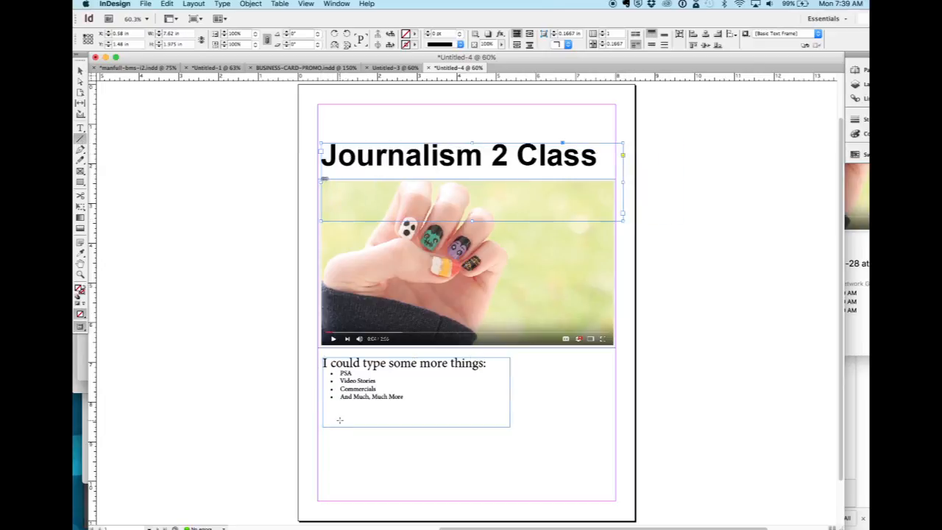
{"action": "mouse_move", "coordinate": [348, 444]}
{"action": "left_mouse_down"}
{"action": "mouse_move", "coordinate": [581, 453]}
{"action": "mouse_move", "coordinate": [578, 471]}
{"action": "mouse_move", "coordinate": [579, 462]}
{"action": "left_mouse_up"}
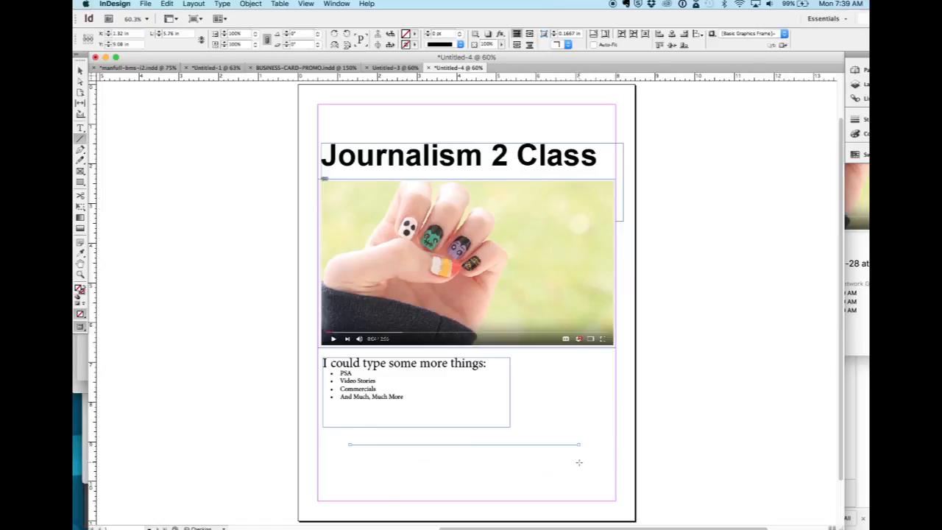
{"action": "left_click", "coordinate": [460, 34]}
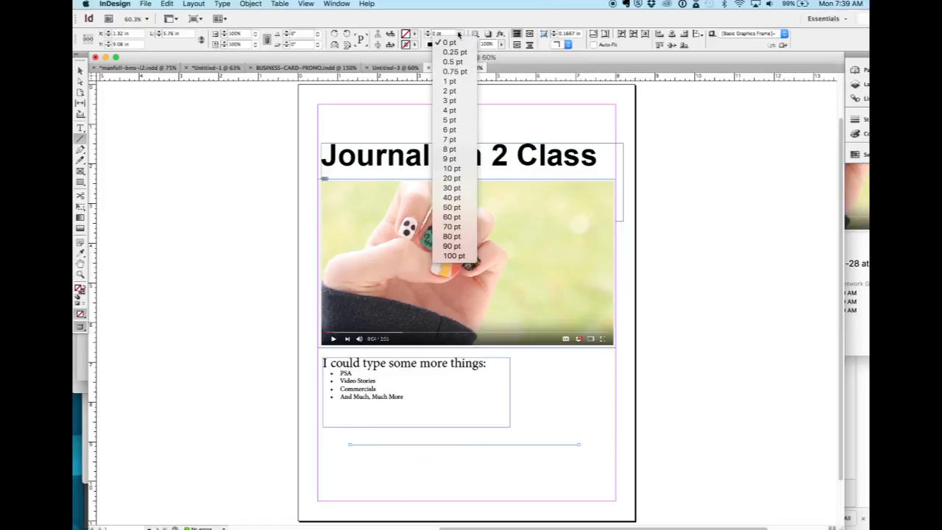
{"action": "left_click", "coordinate": [456, 62]}
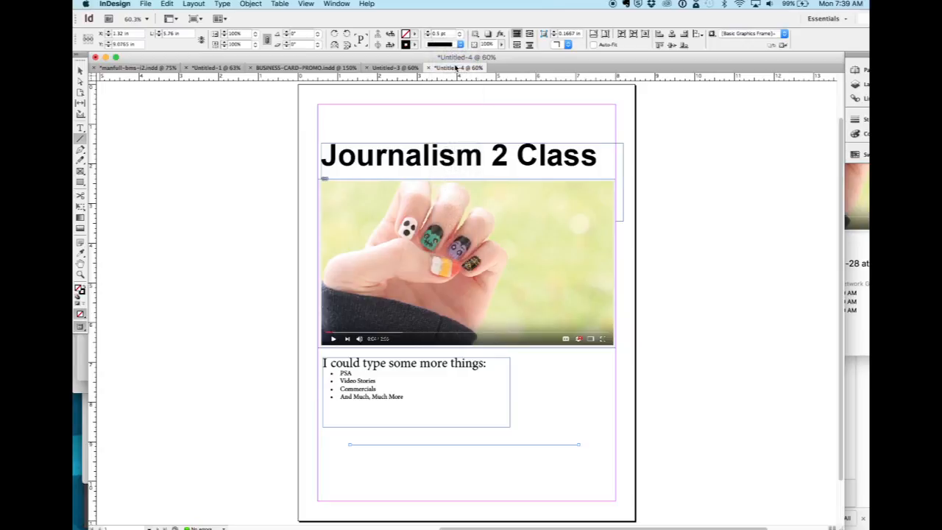
{"action": "left_click", "coordinate": [459, 34]}
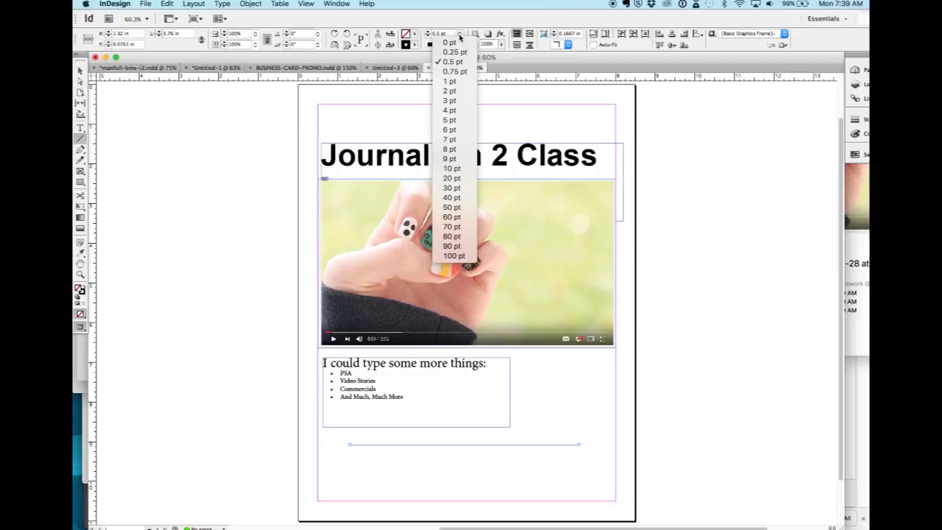
{"action": "left_click", "coordinate": [450, 100]}
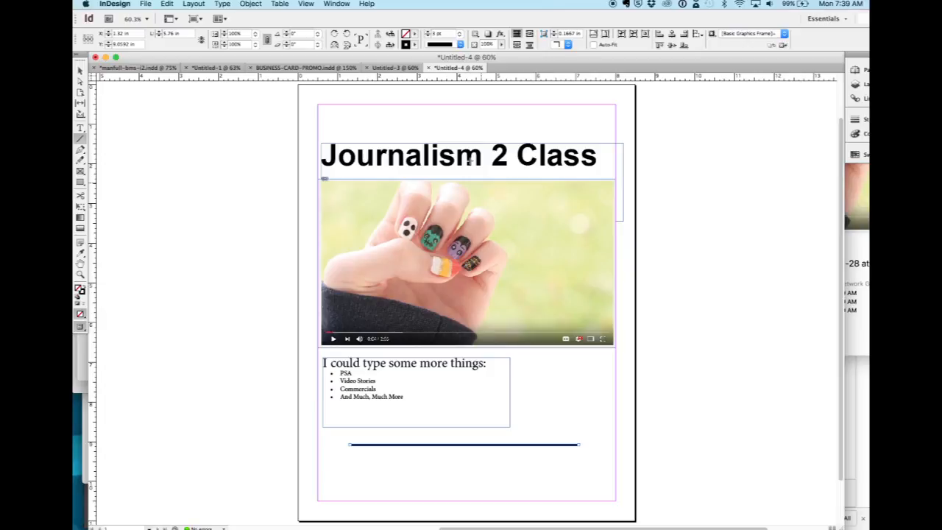
Change the horizontal line's stroke type to a dotted style and deselect the line.
{"action": "left_click", "coordinate": [461, 45]}
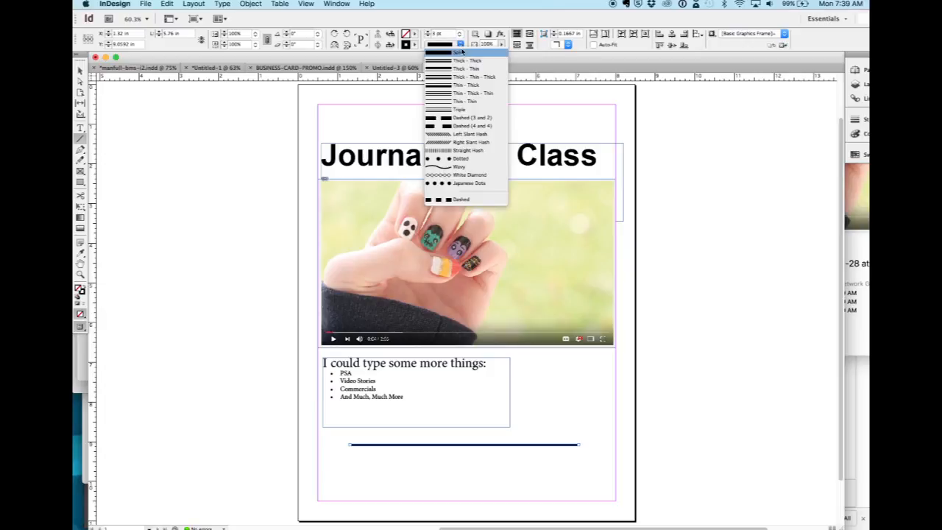
{"action": "left_click", "coordinate": [461, 159]}
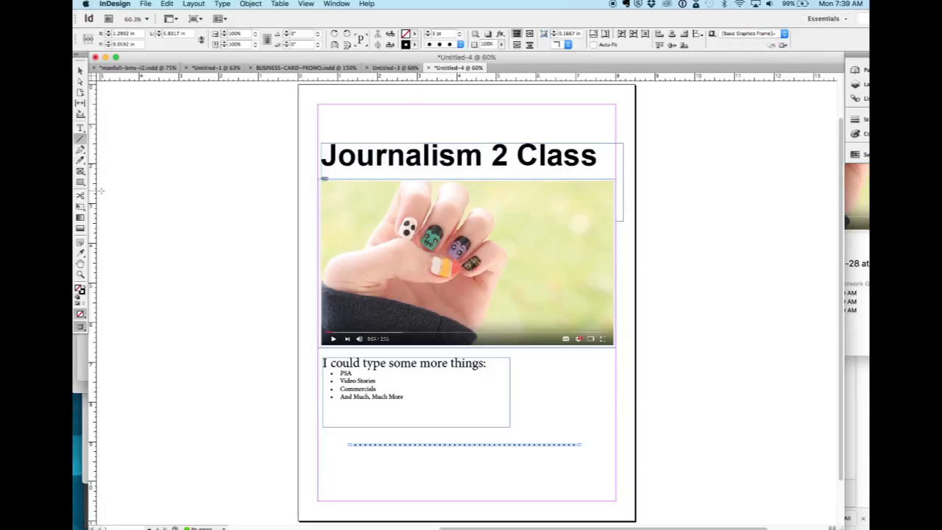
{"action": "left_click", "coordinate": [354, 163]}
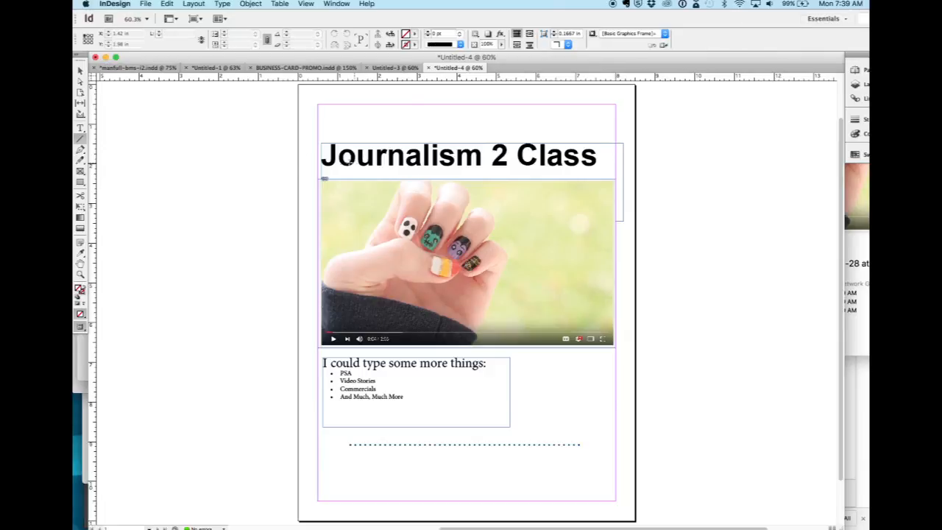
Select the whole headline text and show the paragraph formatting controls.
{"action": "left_click", "coordinate": [80, 129]}
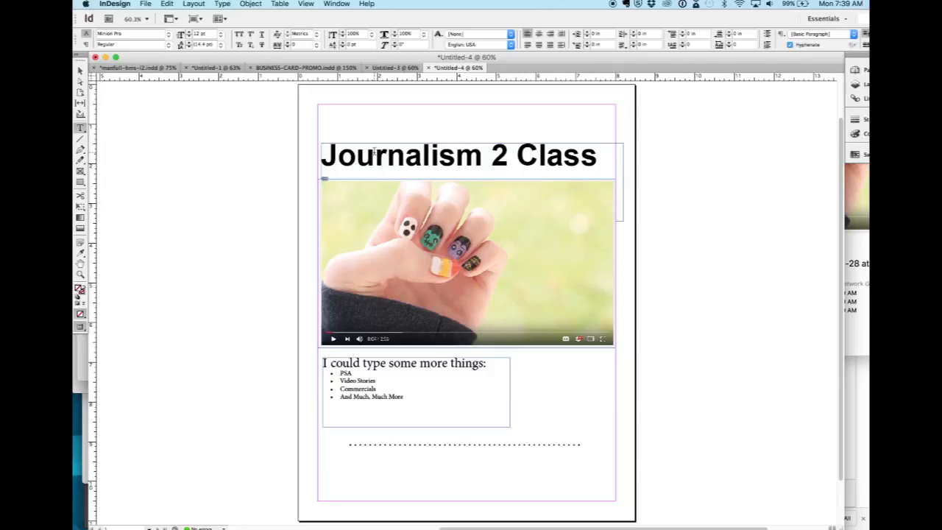
{"action": "triple_click", "coordinate": [374, 151]}
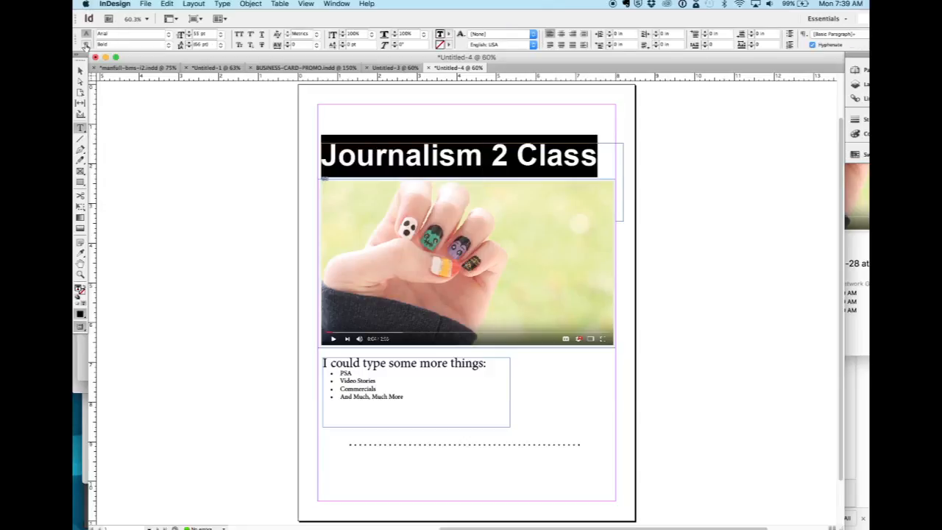
{"action": "left_click", "coordinate": [85, 45]}
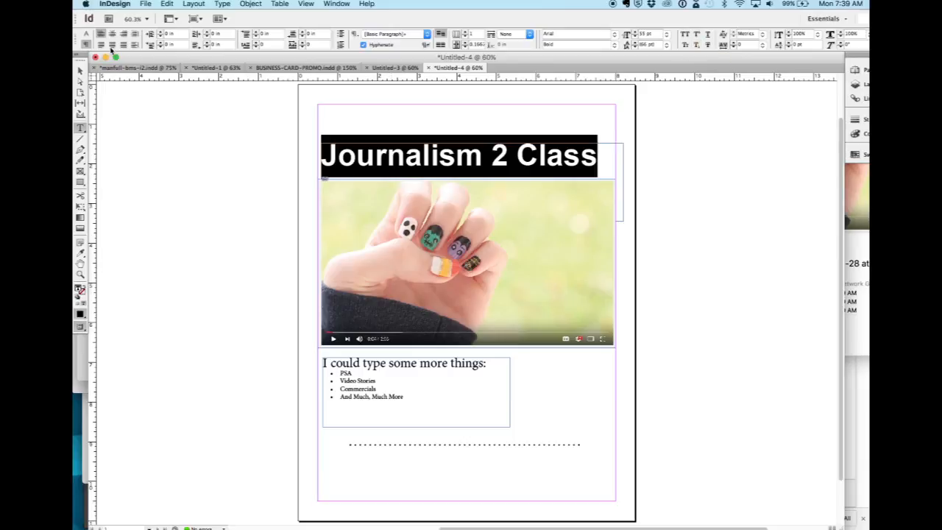
Center-align all the text in the list's frame and select the frame itself.
{"action": "left_click", "coordinate": [401, 397]}
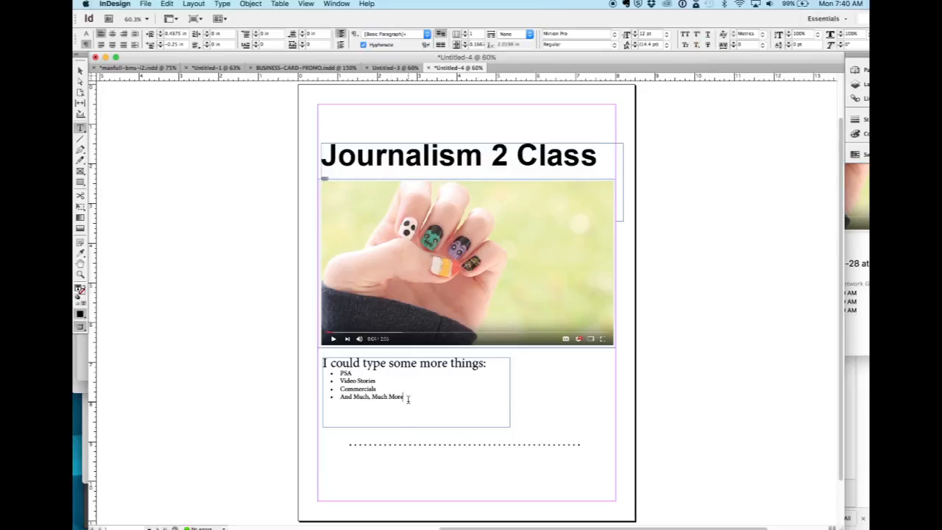
{"action": "key", "text": "super+a"}
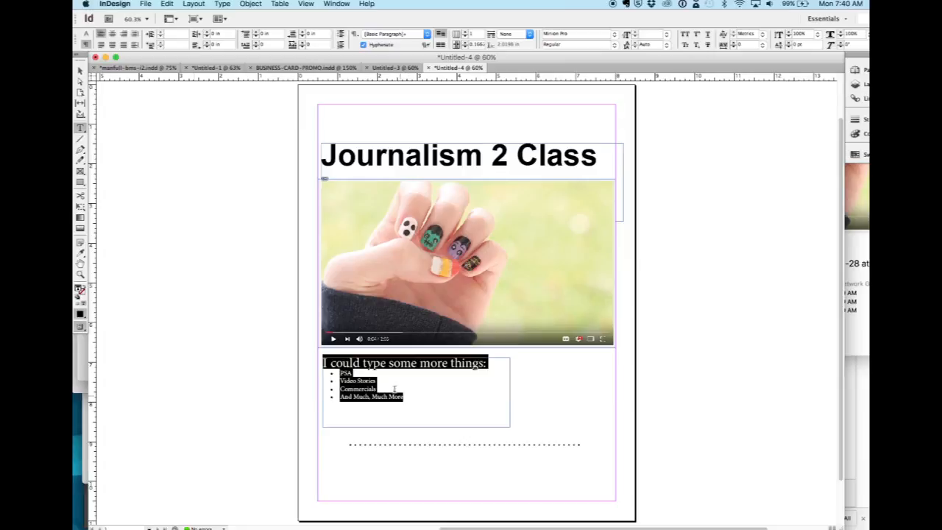
{"action": "left_click", "coordinate": [111, 34]}
{"action": "left_click", "coordinate": [362, 395]}
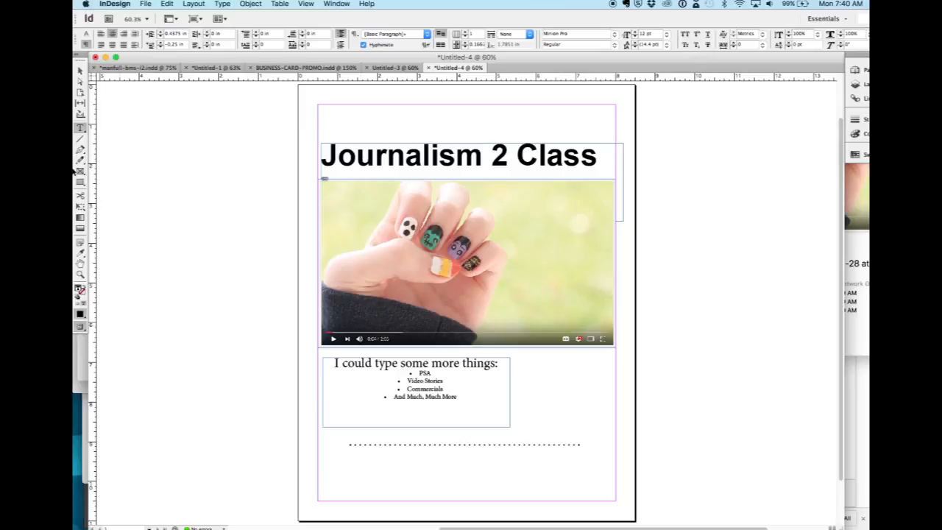
{"action": "left_click", "coordinate": [81, 72]}
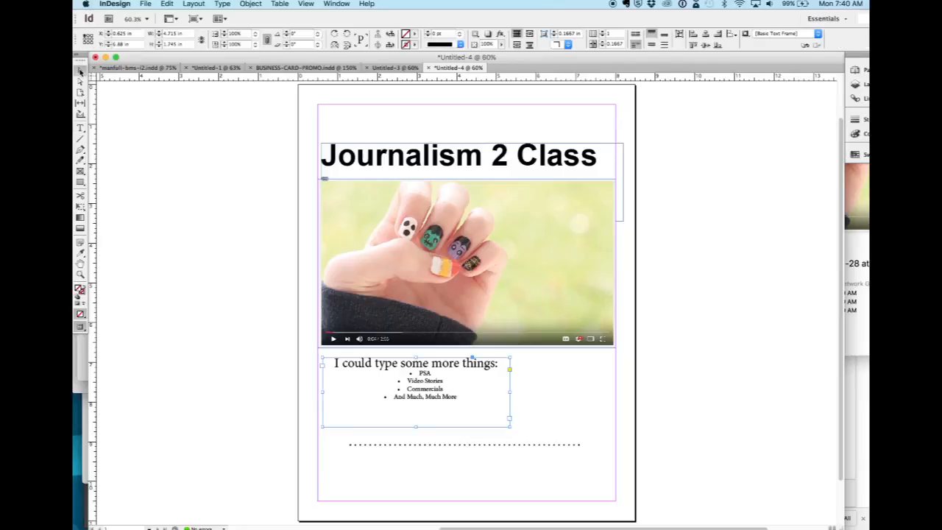
Try scaling the placed image and its frame to smaller sizes, both proportionally and distorted, and undo the resizing.
{"action": "left_click", "coordinate": [445, 267]}
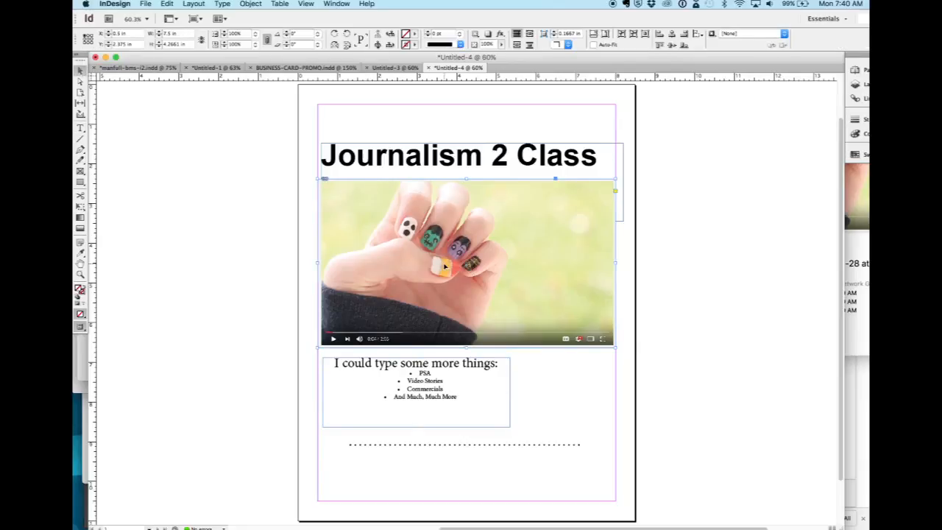
{"action": "left_click_drag", "start_coordinate": [613, 345], "coordinate": [496, 316]}
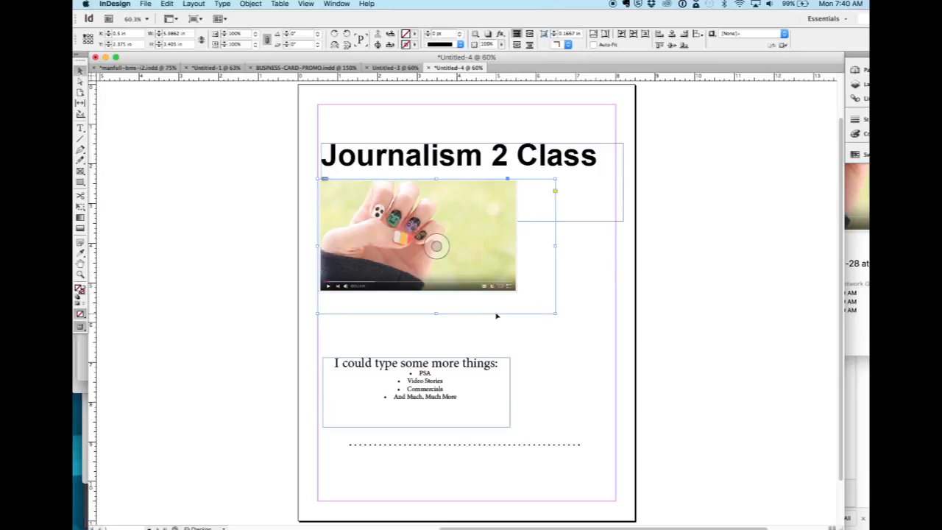
{"action": "key", "text": "super+z"}
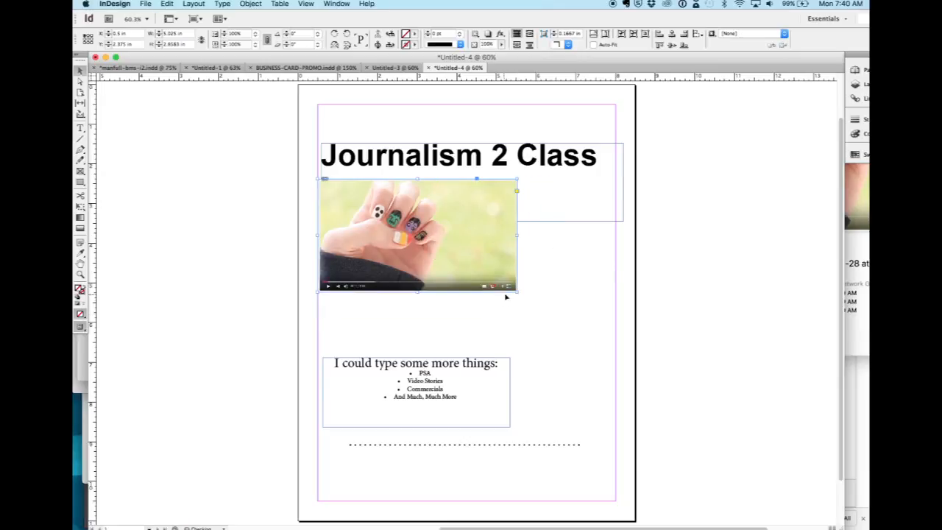
{"action": "left_click_drag", "start_coordinate": [514, 287], "coordinate": [433, 287]}
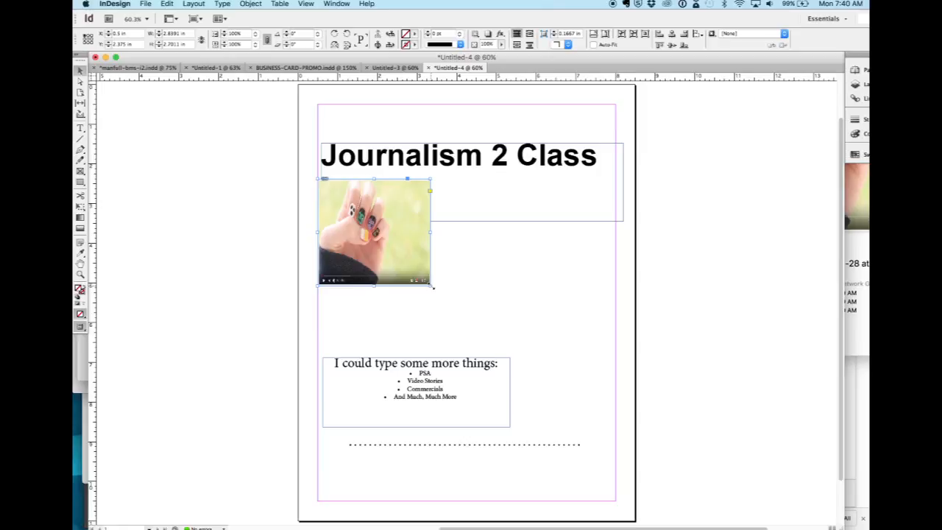
{"action": "key", "text": "super+z"}
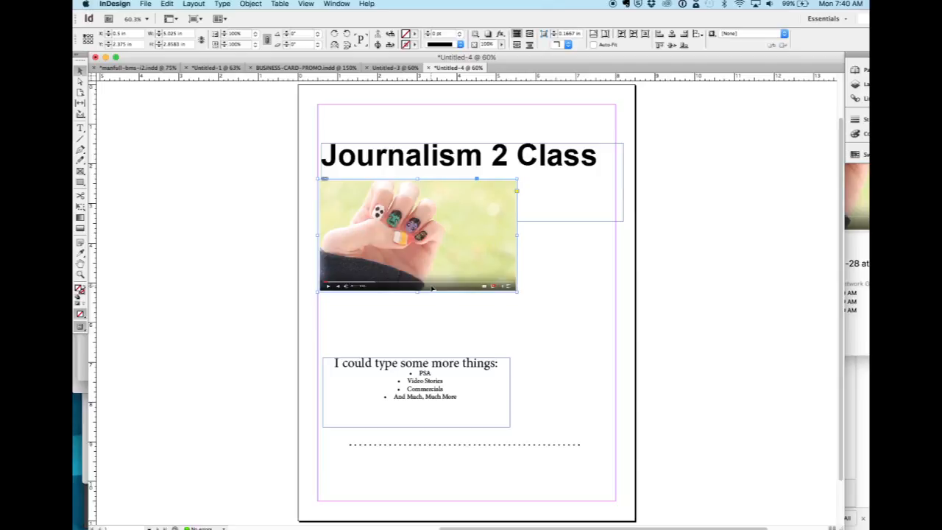
{"action": "key", "text": "super+z"}
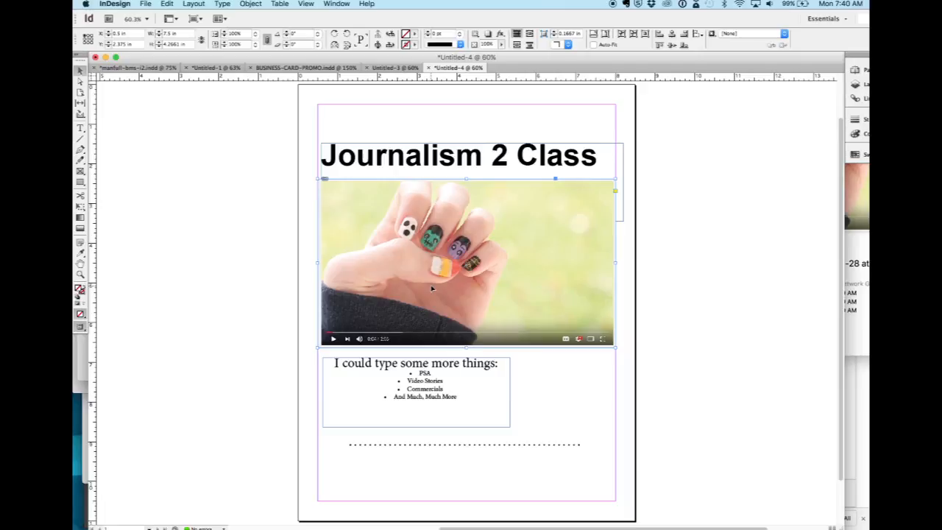
Save the document to the Desktop as an InDesign CS6 document named with the author's surname followed by "-promo-flyer".
{"action": "left_click", "coordinate": [141, 5]}
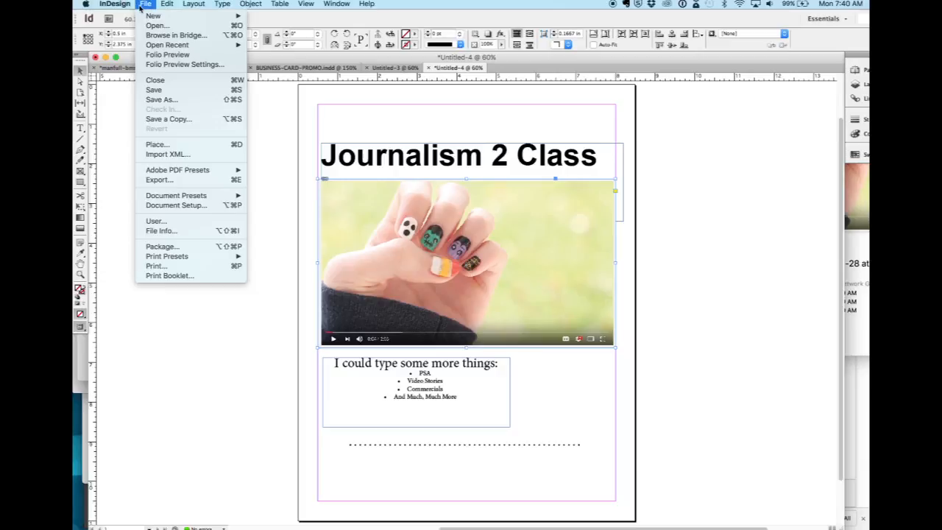
{"action": "left_click", "coordinate": [163, 100]}
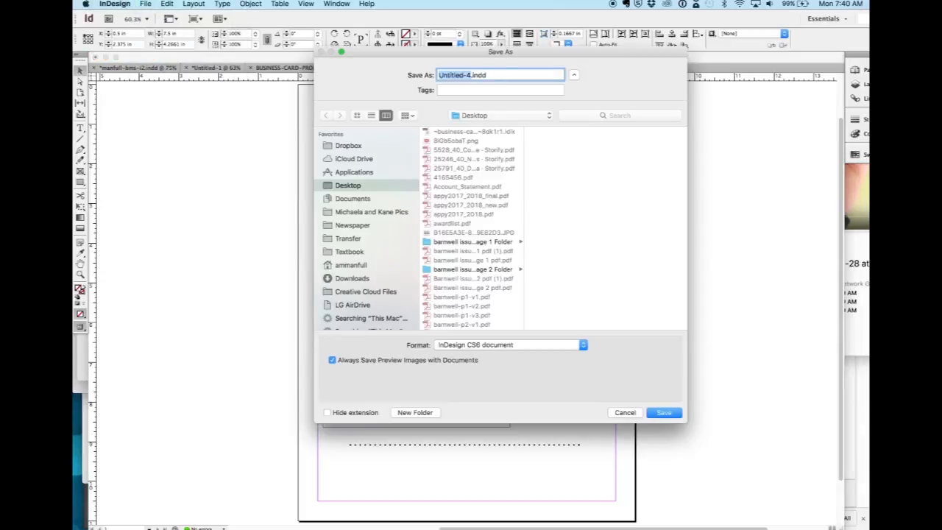
{"action": "type", "text": "manfull-promo-flyer"}
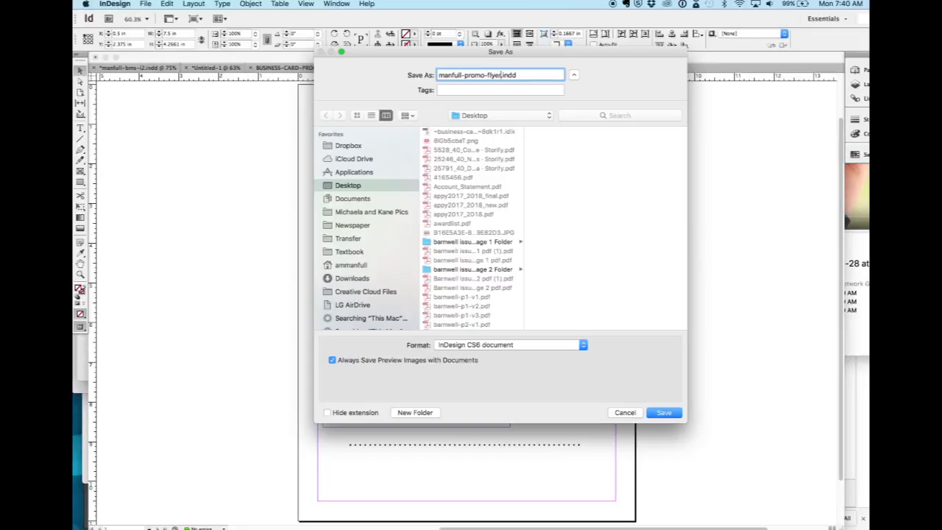
{"action": "key", "text": "Return"}
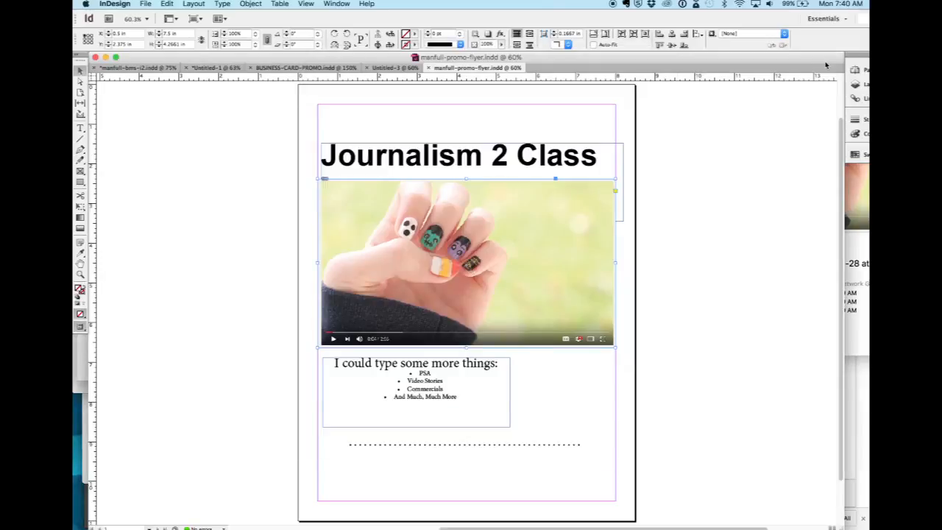
Detach the collapsed panel group from the screen edge and float it beside the page.
{"action": "left_click_drag", "start_coordinate": [858, 58], "coordinate": [682, 105]}
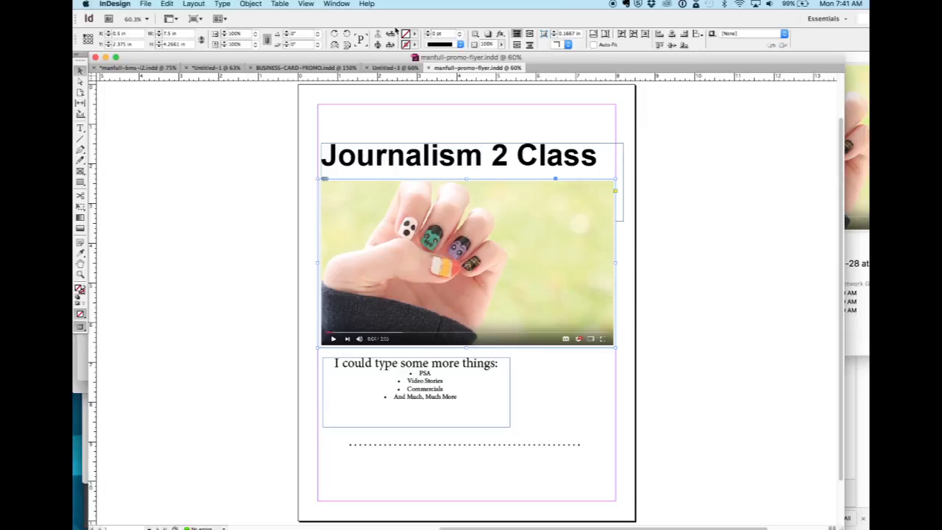
{"action": "left_click", "coordinate": [336, 4]}
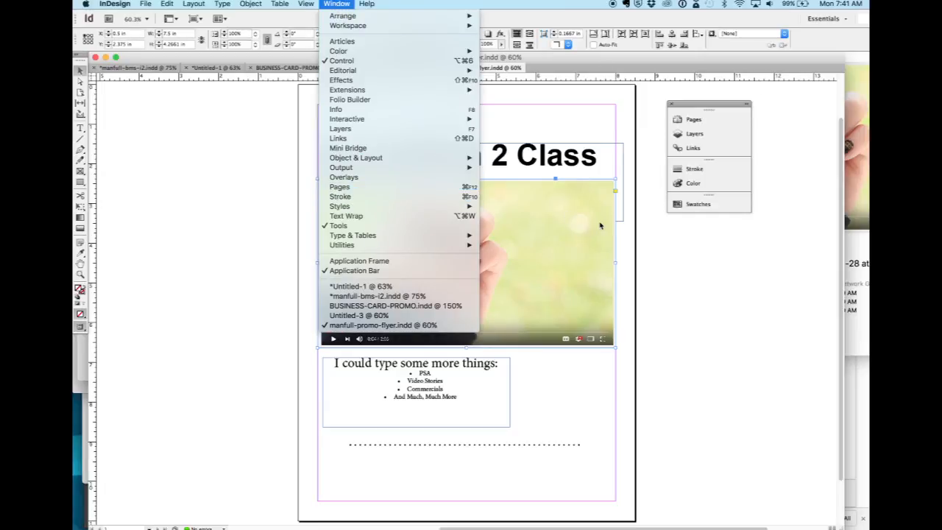
{"action": "left_click", "coordinate": [682, 224]}
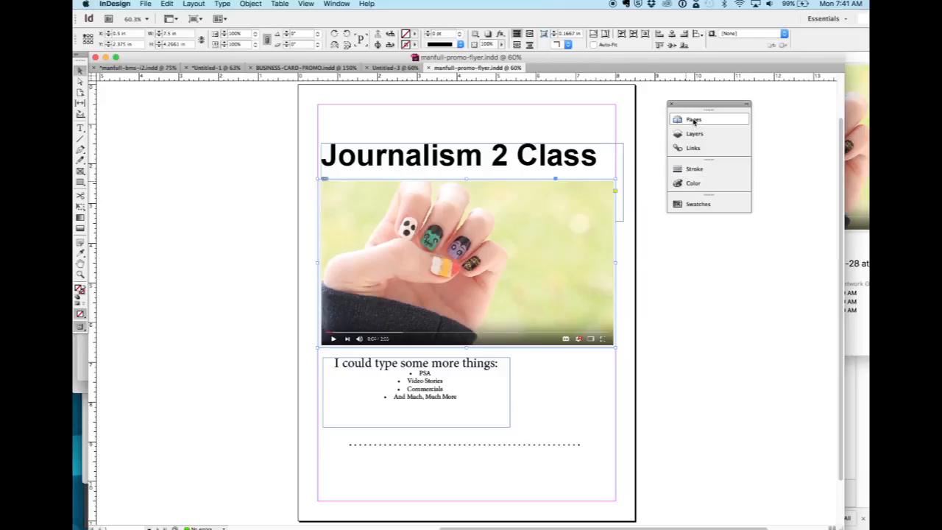
Show and hide the Pages panel and move the floating panel group farther away from the page.
{"action": "left_click", "coordinate": [693, 121]}
{"action": "left_click", "coordinate": [691, 121]}
{"action": "left_click", "coordinate": [690, 122]}
{"action": "left_click", "coordinate": [690, 121]}
{"action": "left_click", "coordinate": [690, 122]}
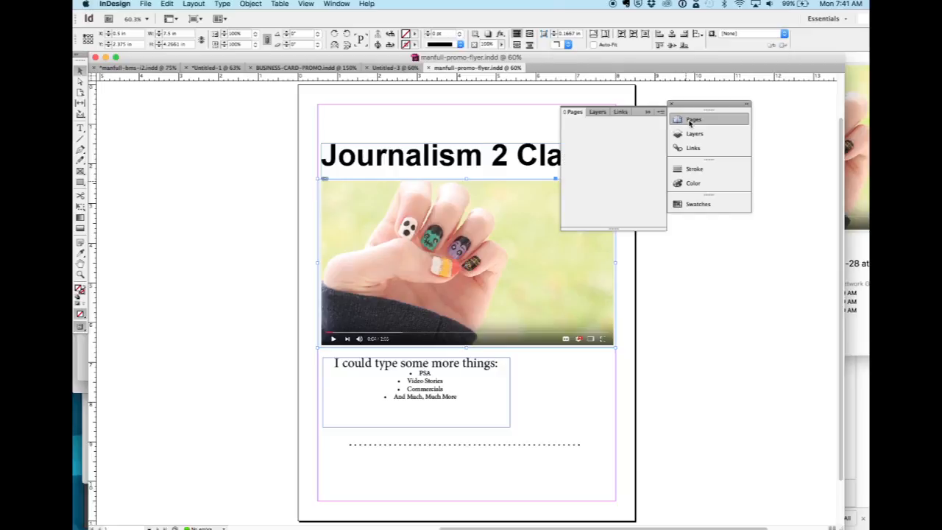
{"action": "left_click", "coordinate": [689, 122]}
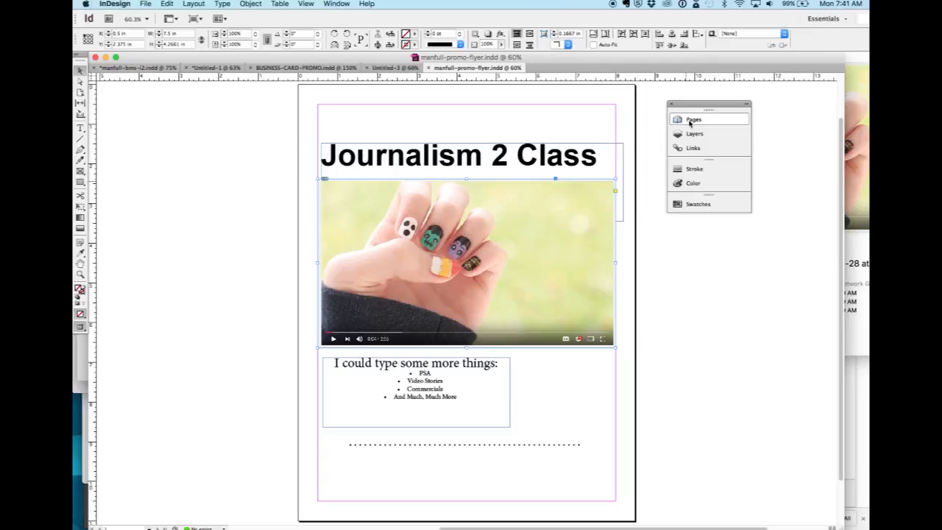
{"action": "left_click", "coordinate": [689, 121]}
{"action": "left_click", "coordinate": [705, 106]}
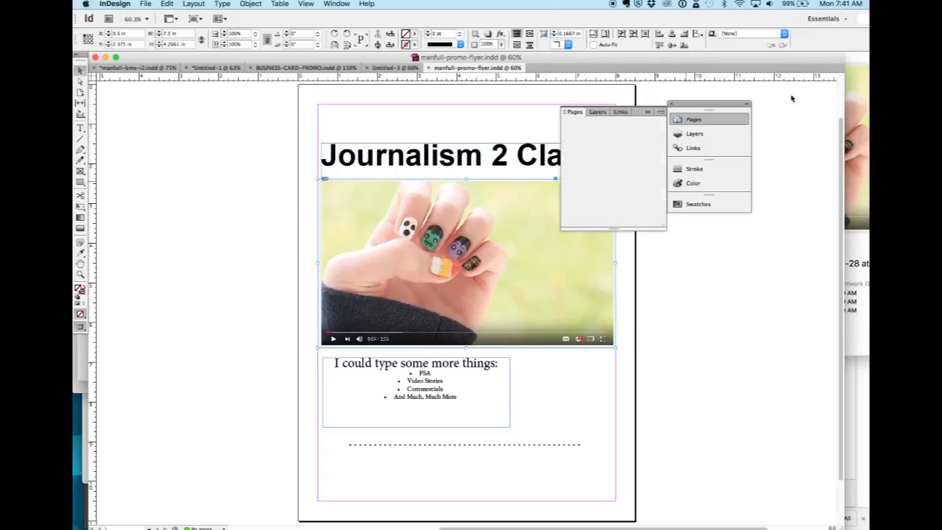
{"action": "mouse_move", "coordinate": [736, 113]}
{"action": "left_mouse_down"}
{"action": "mouse_move", "coordinate": [690, 128]}
{"action": "mouse_move", "coordinate": [791, 95]}
{"action": "left_mouse_up"}
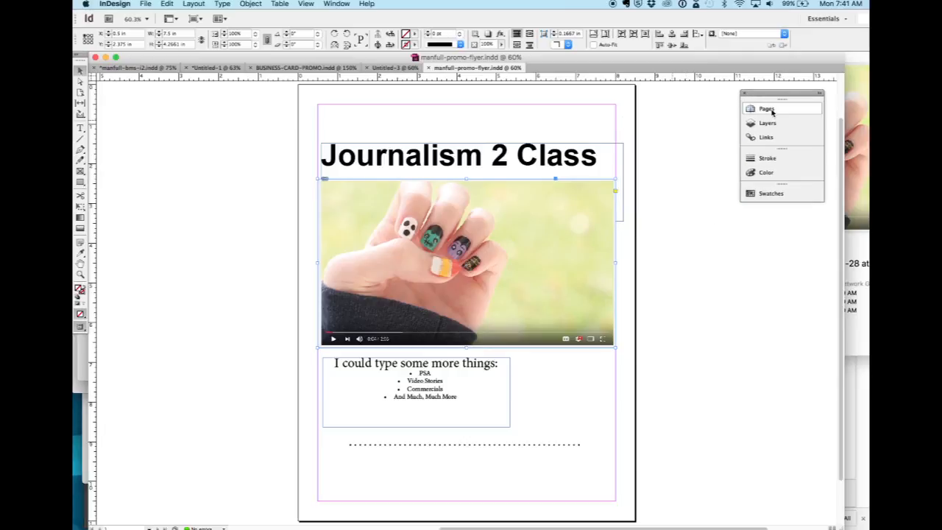
Display the document's page thumbnails and add three new blank pages after page 1.
{"action": "left_click", "coordinate": [769, 111]}
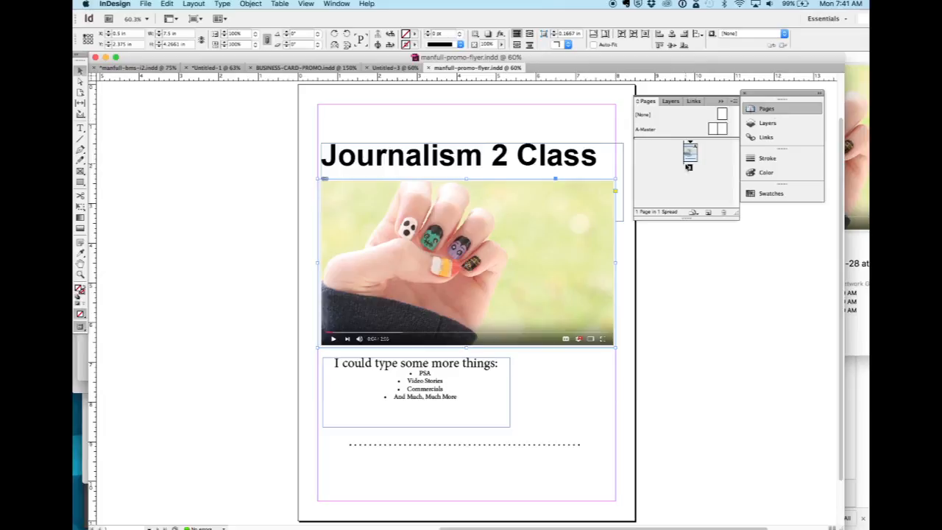
{"action": "left_click", "coordinate": [707, 213]}
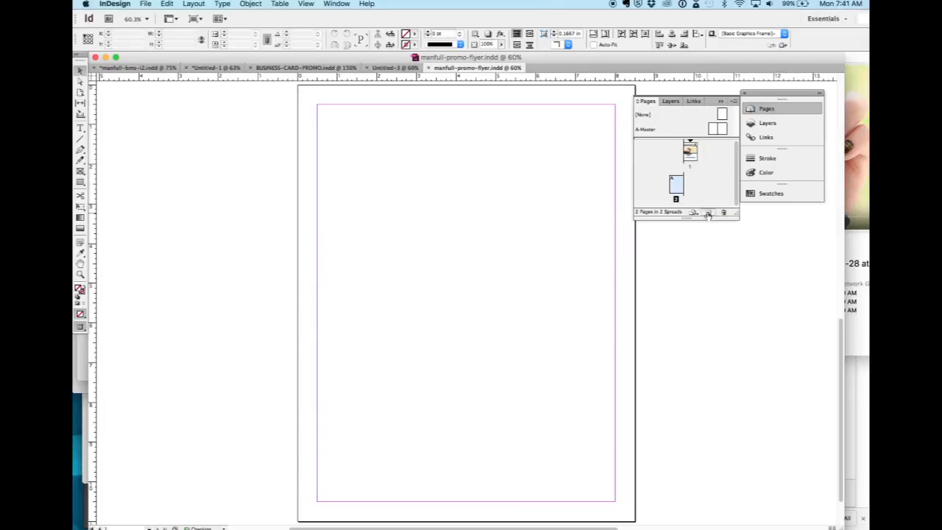
{"action": "left_click", "coordinate": [707, 214]}
{"action": "left_click", "coordinate": [707, 213]}
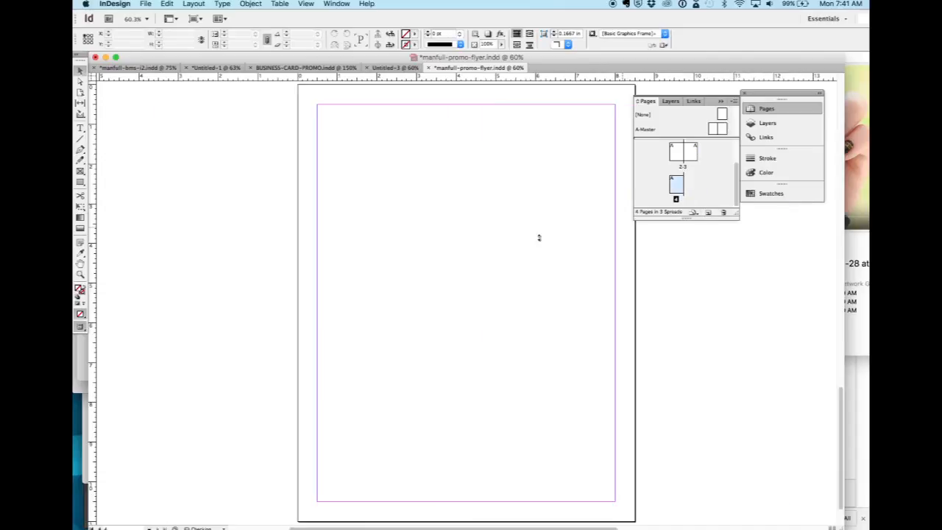
Look through the added blank pages and return to the flyer layout on page 1.
{"action": "scroll", "coordinate": [507, 250], "scroll_direction": "up", "scroll_amount": 8}
{"action": "scroll", "coordinate": [506, 251], "scroll_direction": "up", "scroll_amount": 10}
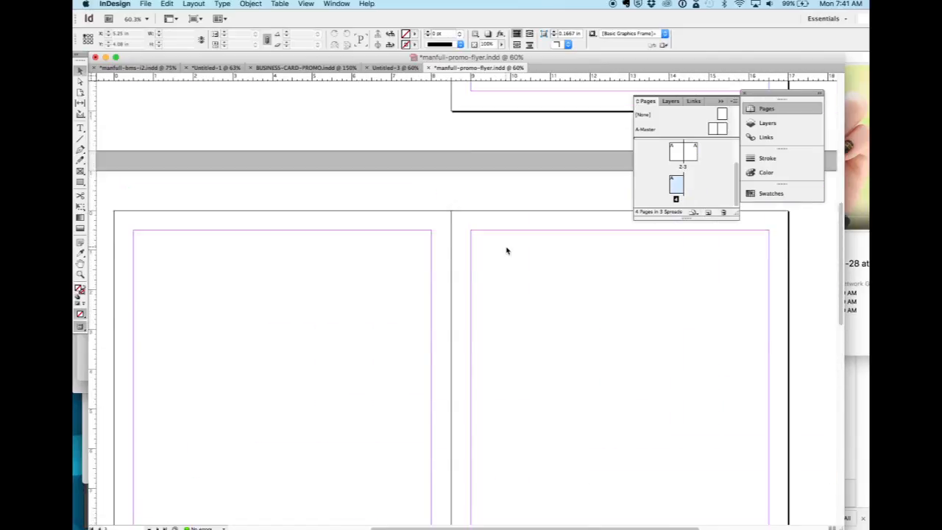
{"action": "scroll", "coordinate": [508, 252], "scroll_direction": "down", "scroll_amount": 10}
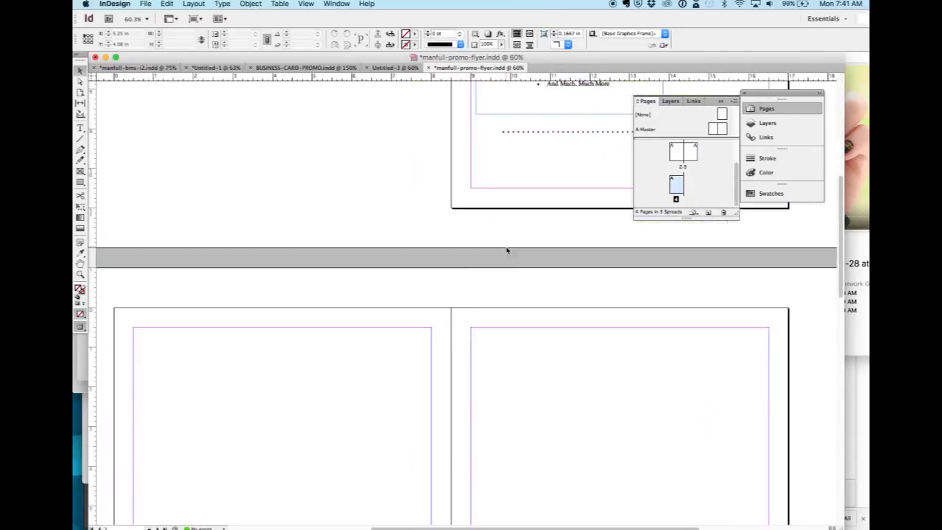
{"action": "scroll", "coordinate": [506, 251], "scroll_direction": "up", "scroll_amount": 2}
{"action": "scroll", "coordinate": [507, 250], "scroll_direction": "right", "scroll_amount": 2}
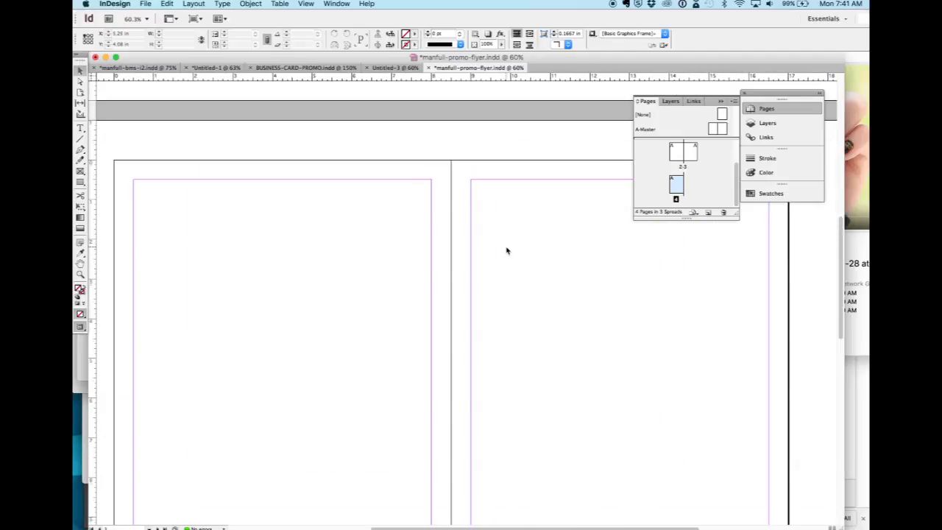
{"action": "scroll", "coordinate": [506, 251], "scroll_direction": "down", "scroll_amount": 10}
{"action": "scroll", "coordinate": [506, 251], "scroll_direction": "left", "scroll_amount": 5}
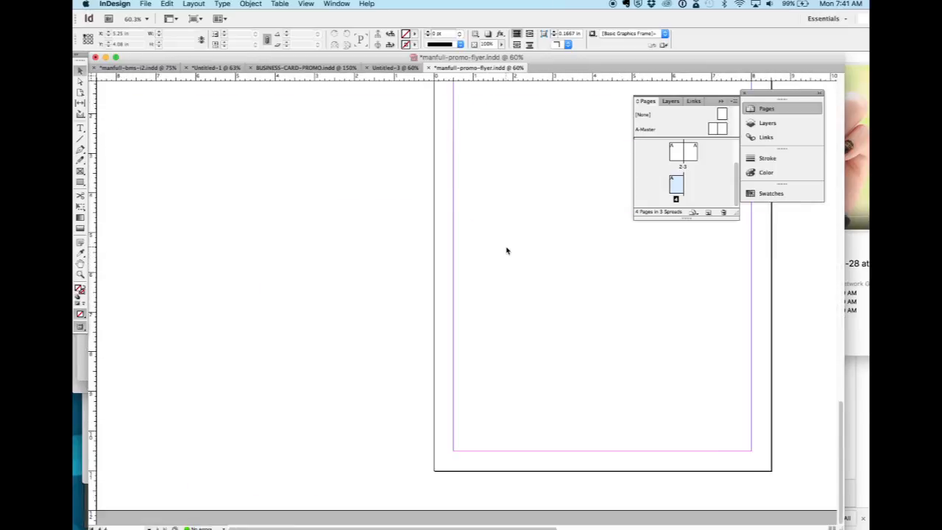
{"action": "scroll", "coordinate": [506, 251], "scroll_direction": "up", "scroll_amount": 15}
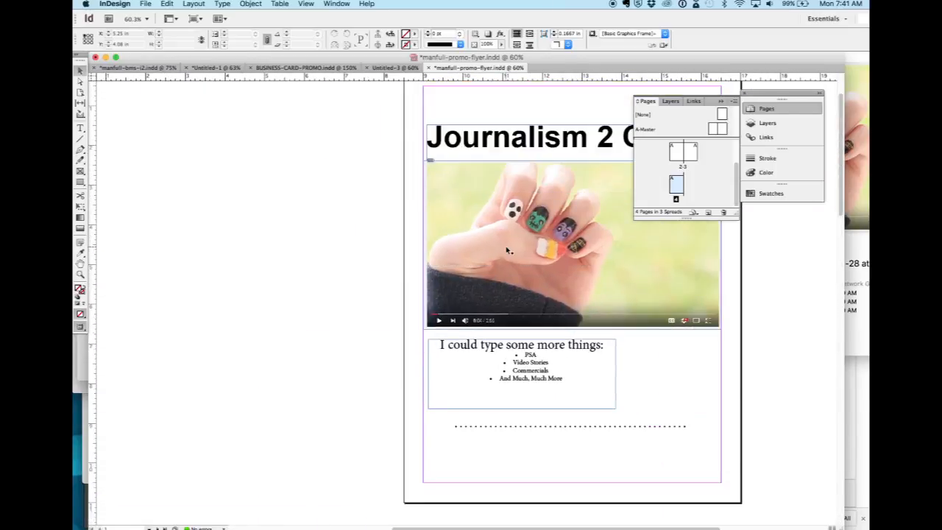
{"action": "scroll", "coordinate": [506, 251], "scroll_direction": "right", "scroll_amount": 8}
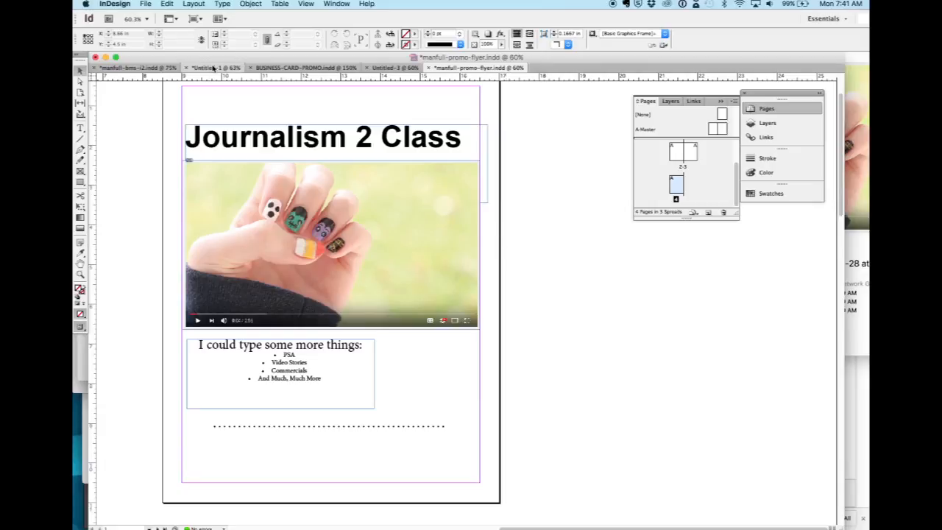
Copy all of page 1's objects and place one copy on page 2 and another on page 3, roughly aligned to the margins.
{"action": "left_click_drag", "start_coordinate": [504, 118], "coordinate": [164, 449]}
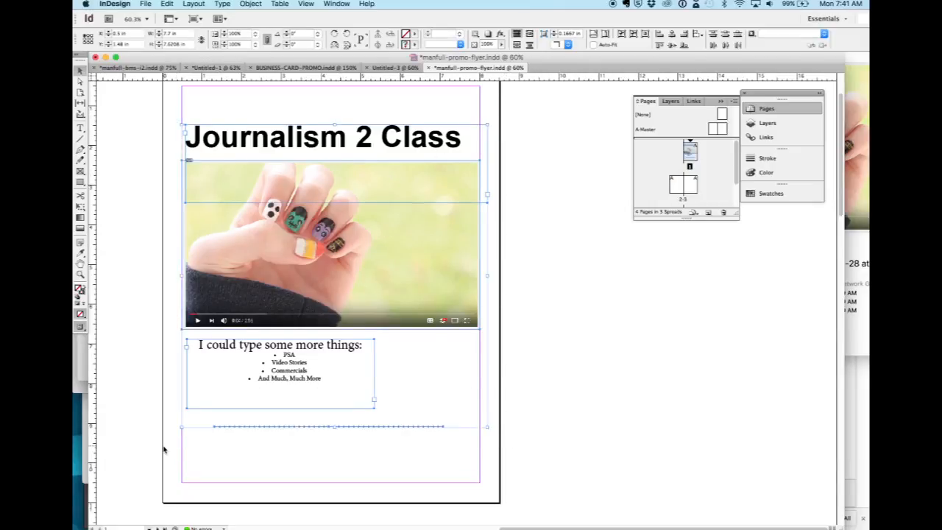
{"action": "scroll", "coordinate": [158, 462], "scroll_direction": "down", "scroll_amount": 10}
{"action": "scroll", "coordinate": [160, 465], "scroll_direction": "left", "scroll_amount": 5}
{"action": "scroll", "coordinate": [160, 464], "scroll_direction": "left", "scroll_amount": 3}
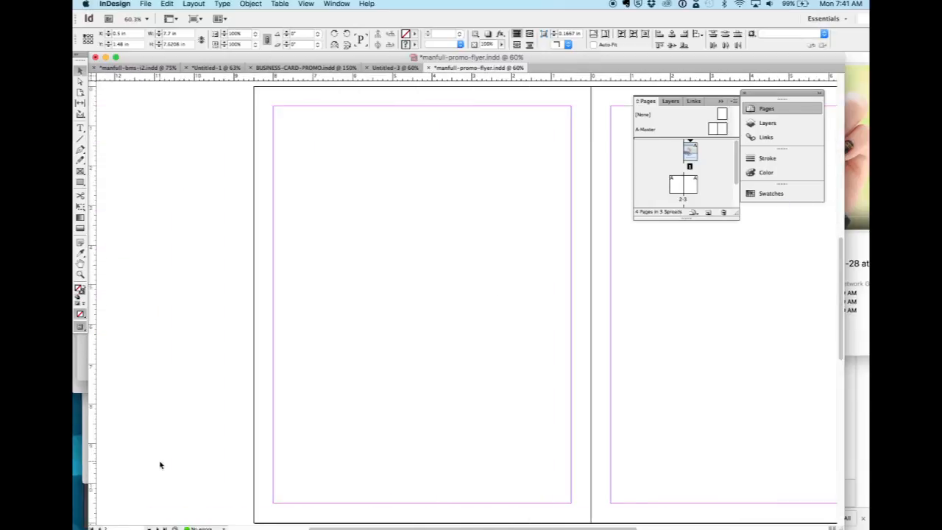
{"action": "key", "text": "super+v"}
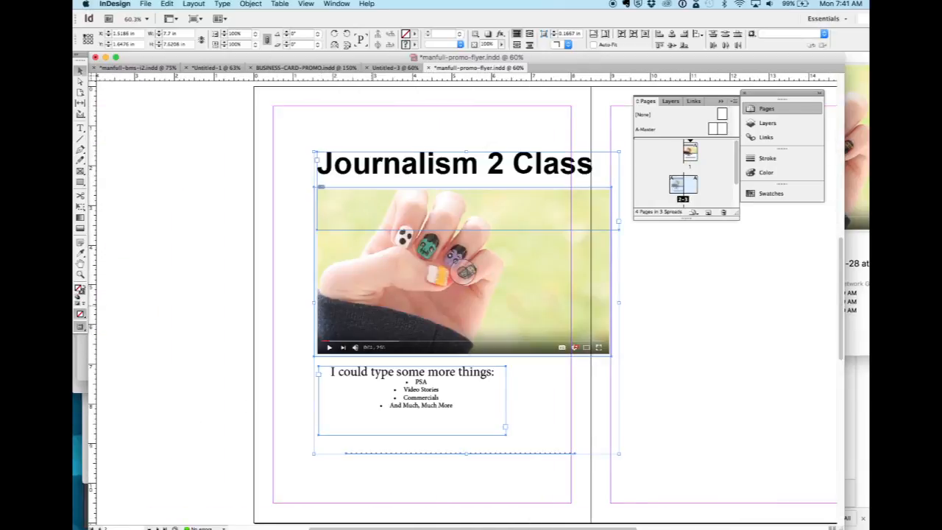
{"action": "left_click_drag", "start_coordinate": [372, 311], "coordinate": [761, 294]}
Paste the copied layout onto page 4 and position it within the margins at about X 0.425 in, Y 1.3 in.
{"action": "scroll", "coordinate": [604, 388], "scroll_direction": "down", "scroll_amount": 10}
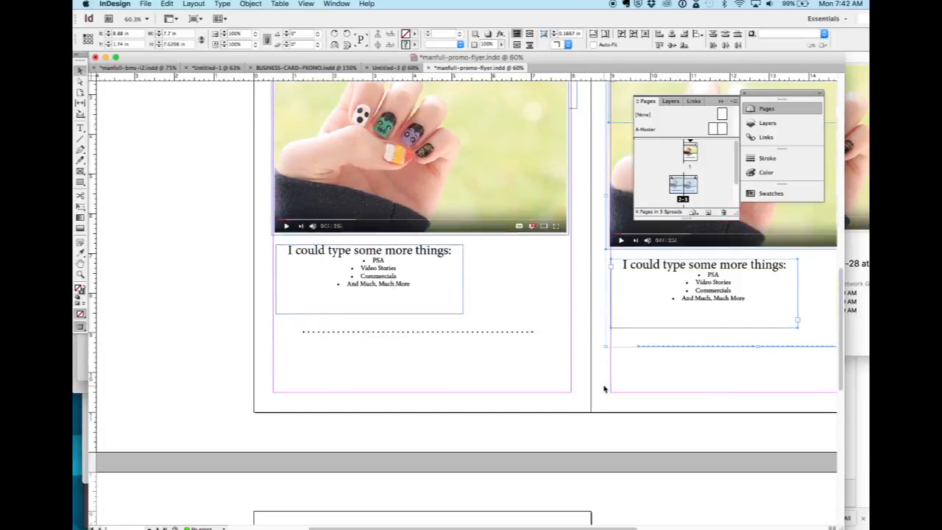
{"action": "key", "text": "super+v"}
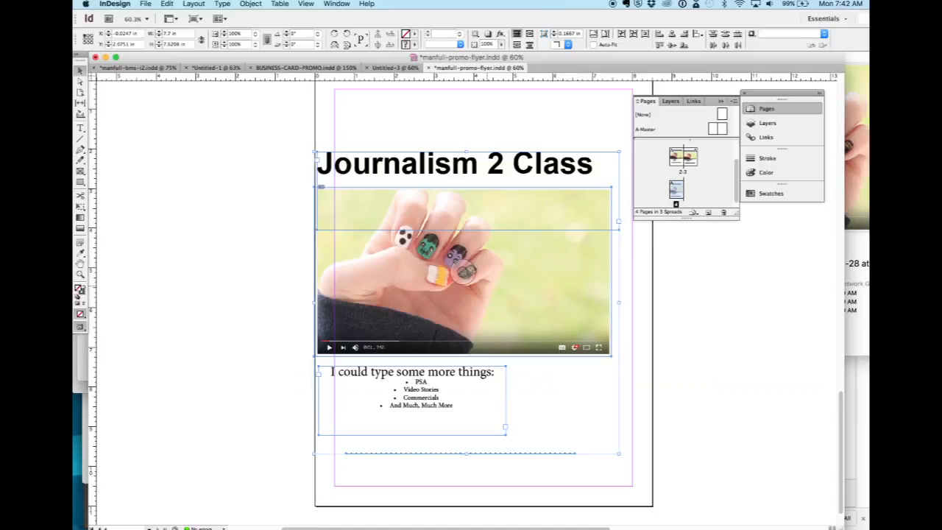
{"action": "left_click_drag", "start_coordinate": [489, 290], "coordinate": [505, 257]}
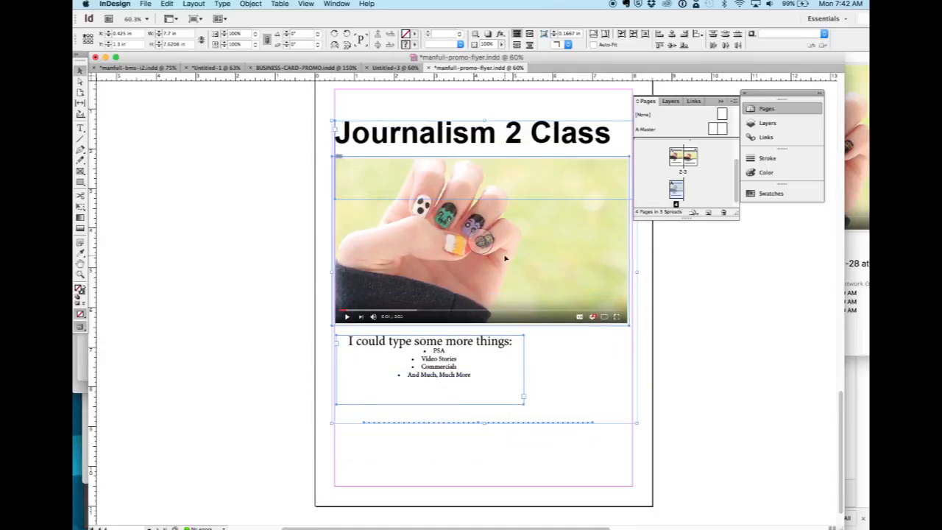
Look over the duplicated layouts from page 4 back to page 1.
{"action": "scroll", "coordinate": [482, 274], "scroll_direction": "up", "scroll_amount": 10}
{"action": "scroll", "coordinate": [482, 274], "scroll_direction": "right", "scroll_amount": 8}
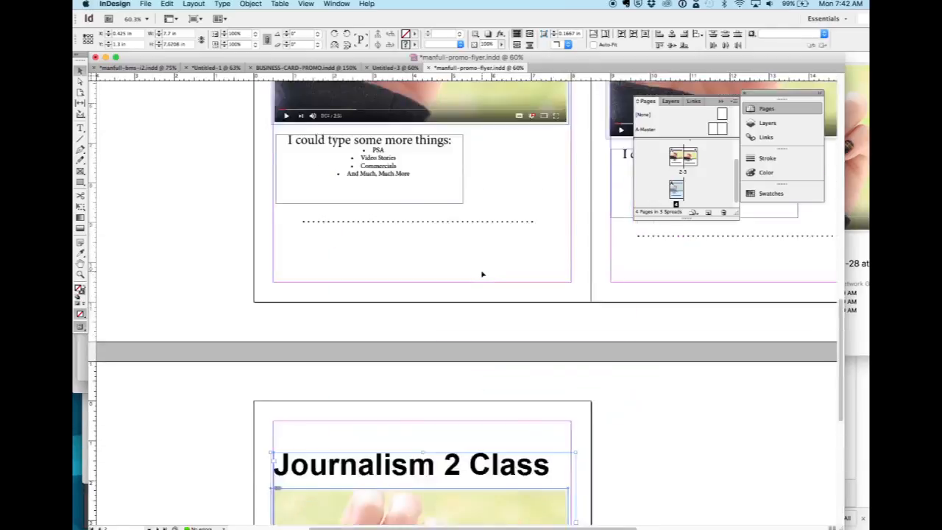
{"action": "scroll", "coordinate": [482, 273], "scroll_direction": "down", "scroll_amount": 10}
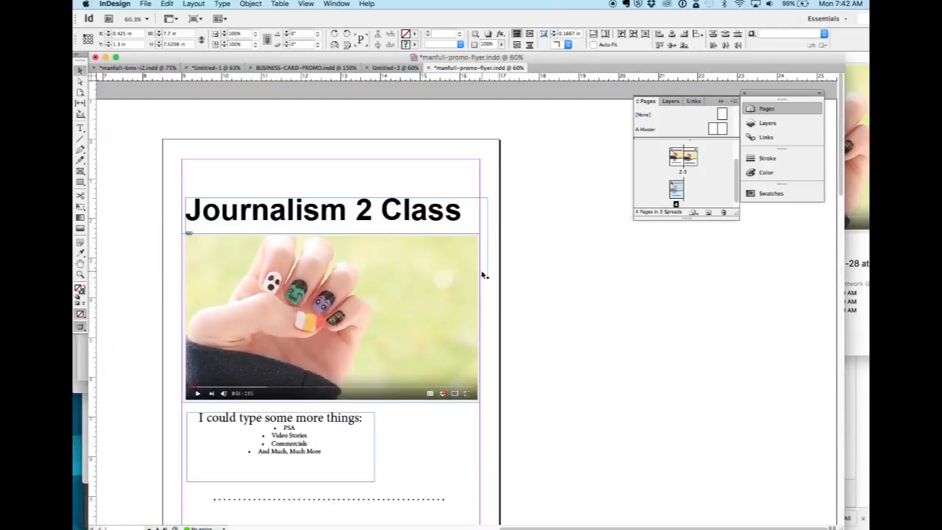
{"action": "scroll", "coordinate": [482, 274], "scroll_direction": "left", "scroll_amount": 8}
{"action": "scroll", "coordinate": [482, 273], "scroll_direction": "down", "scroll_amount": 1}
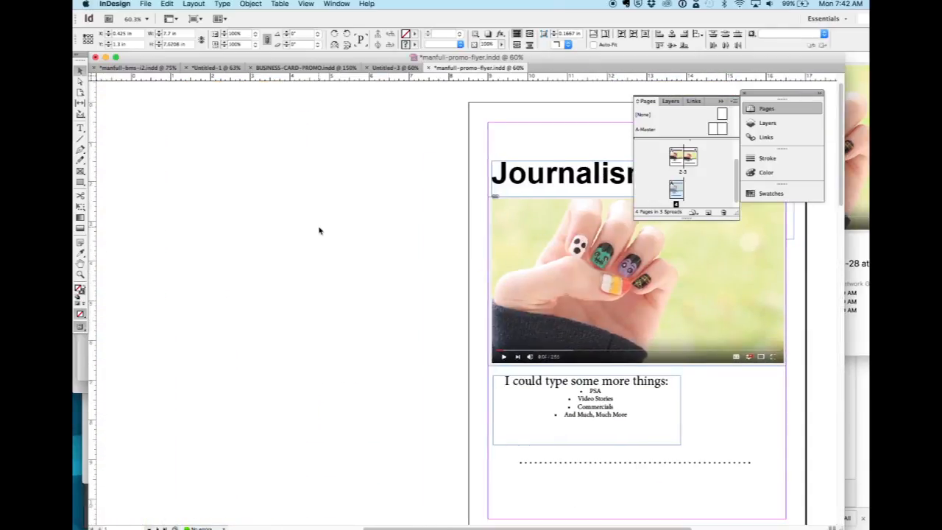
Save the flyer and package it on the Desktop in "manfull-promo-flyer Folder", with fonts and linked graphics copied and graphic links updated.
{"action": "left_click", "coordinate": [146, 4]}
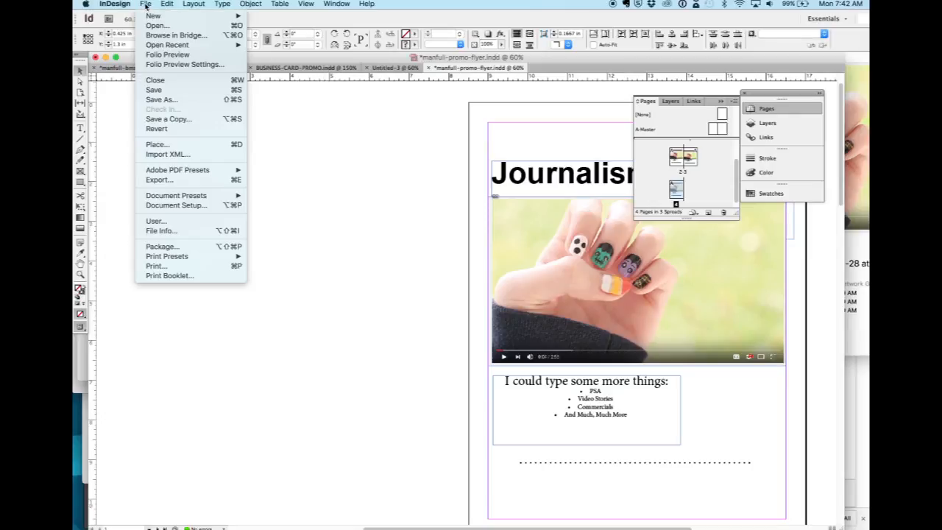
{"action": "left_click", "coordinate": [152, 89]}
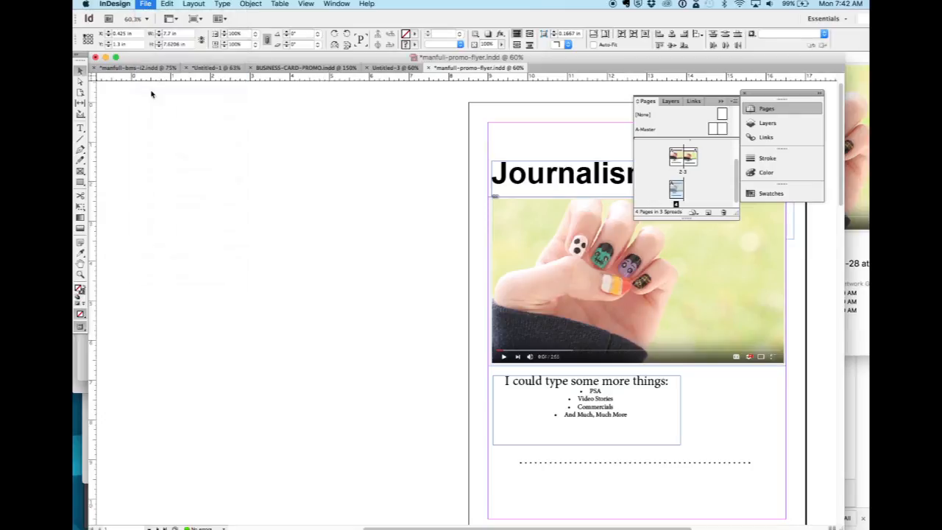
{"action": "left_click", "coordinate": [146, 4]}
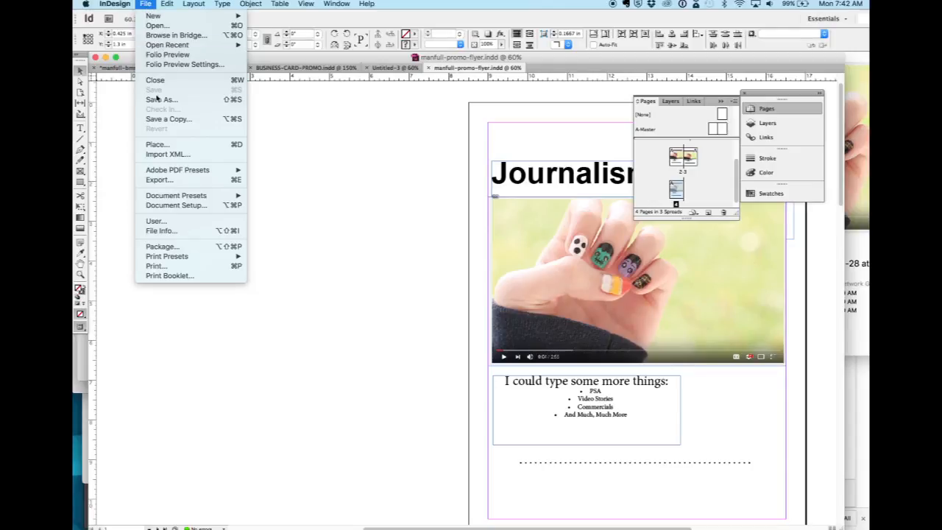
{"action": "left_click", "coordinate": [160, 247]}
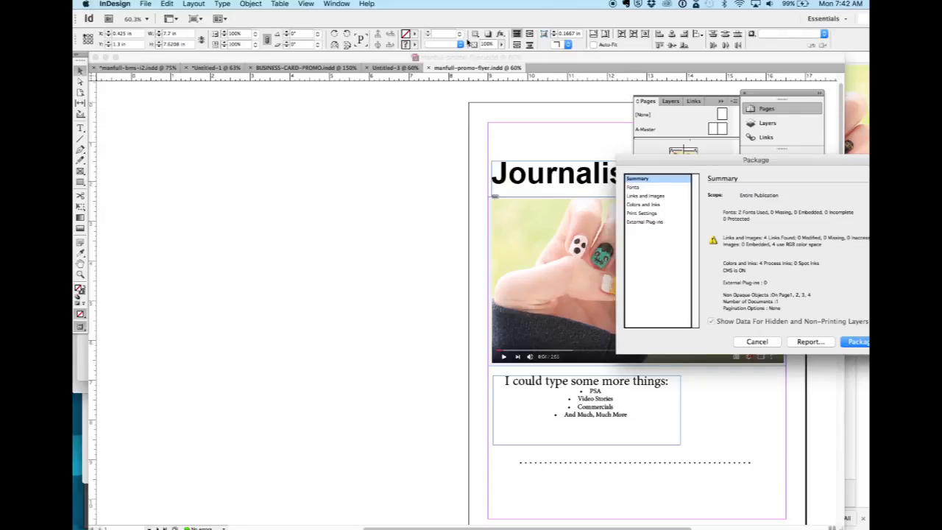
{"action": "left_click_drag", "start_coordinate": [661, 161], "coordinate": [247, 124]}
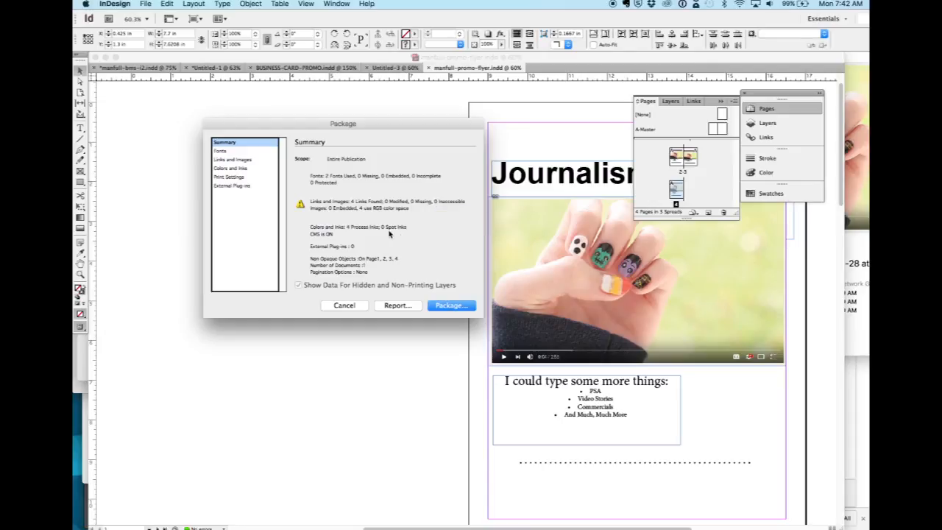
{"action": "left_click", "coordinate": [442, 305]}
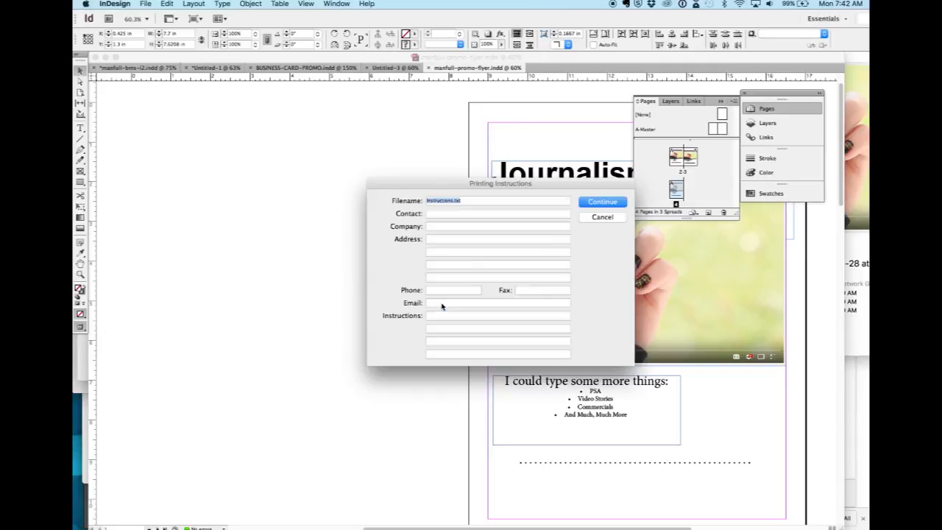
{"action": "left_click", "coordinate": [589, 201]}
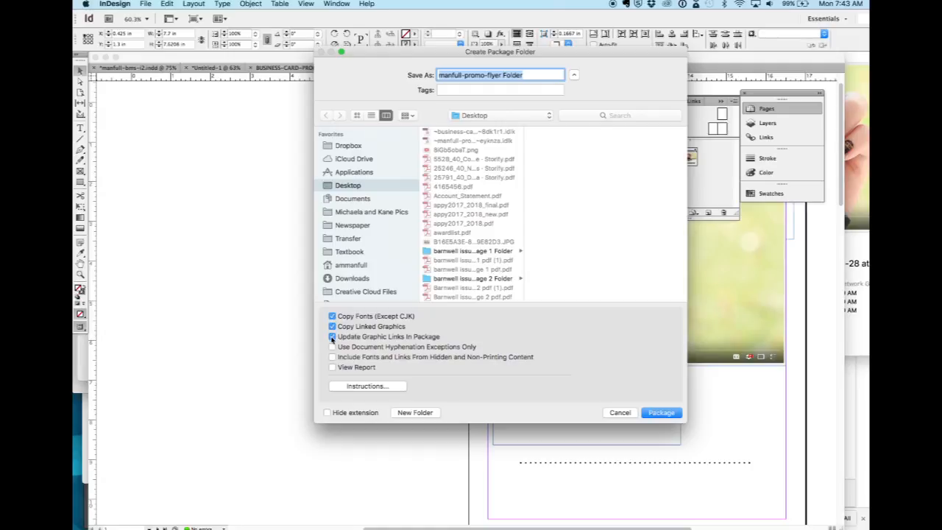
{"action": "left_click", "coordinate": [657, 413]}
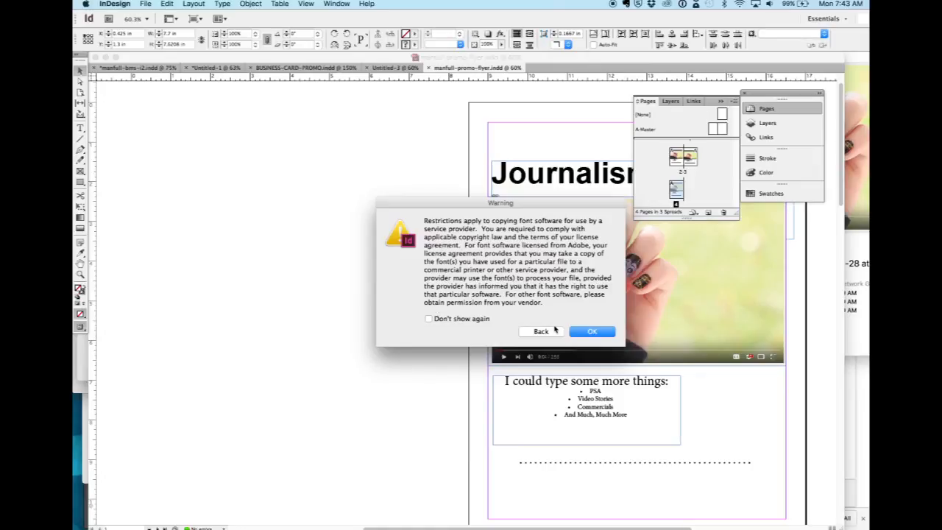
{"action": "left_click", "coordinate": [591, 332]}
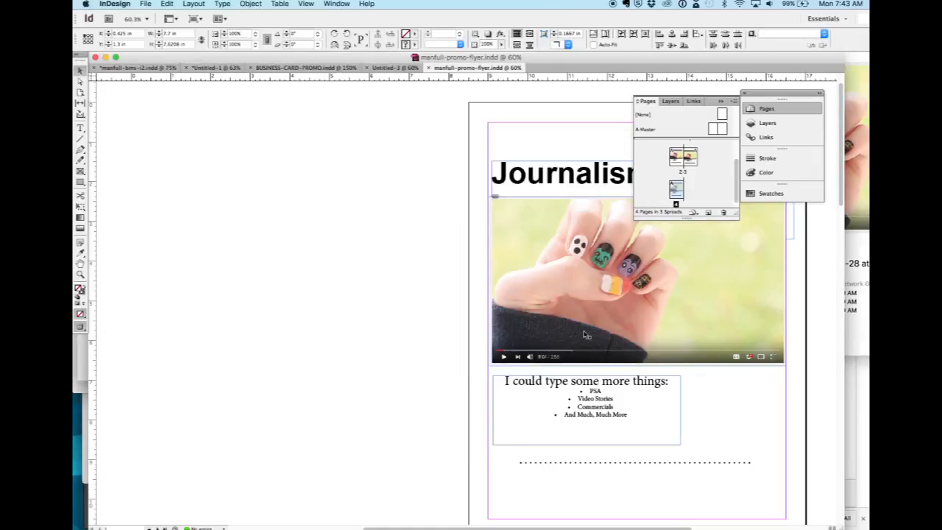
Switch to Finder and examine the package folder's fonts, linked image, Instructions.txt and InDesign file.
{"action": "key", "text": "super+Tab"}
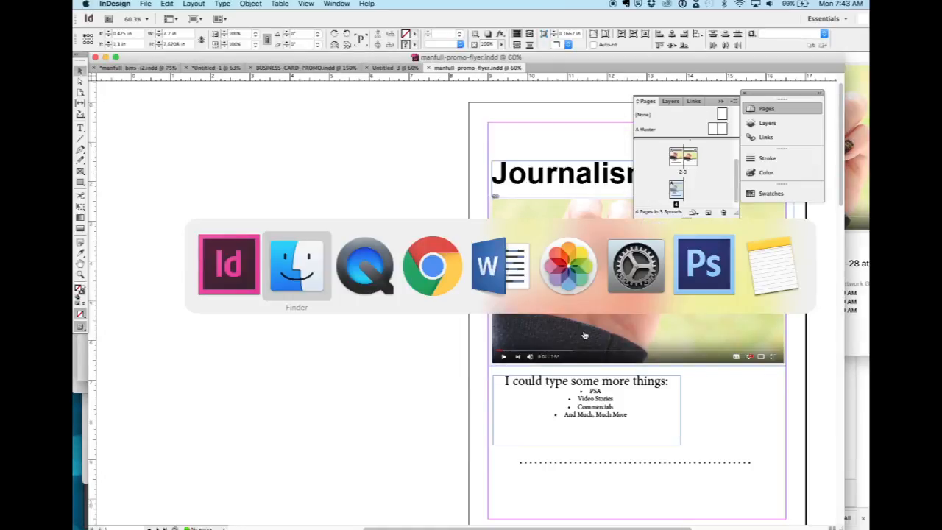
{"action": "scroll", "coordinate": [621, 216], "scroll_direction": "up", "scroll_amount": 5}
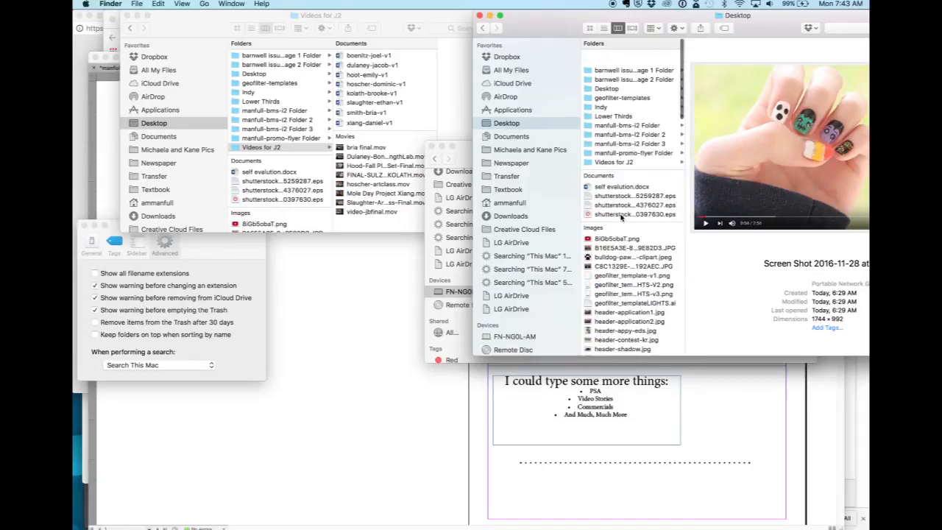
{"action": "scroll", "coordinate": [620, 217], "scroll_direction": "down", "scroll_amount": 2}
{"action": "left_click", "coordinate": [610, 140]}
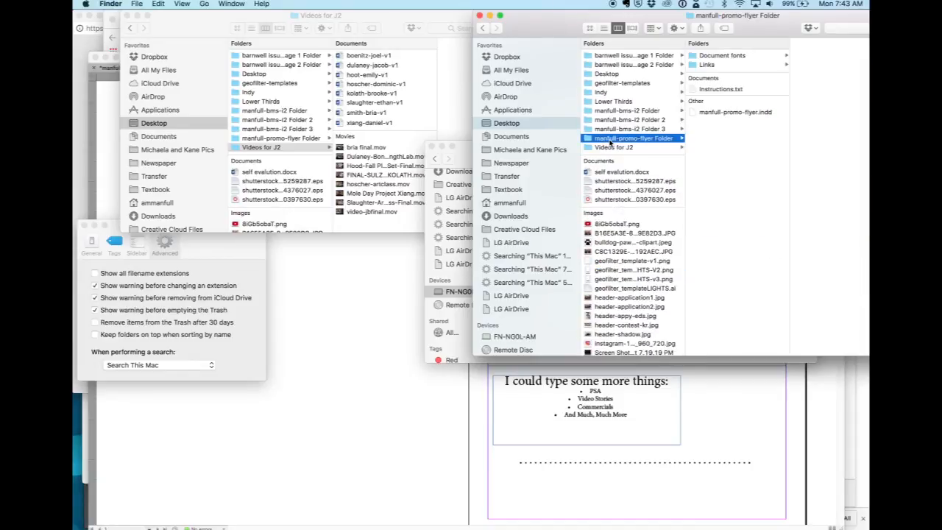
{"action": "key", "text": "Right"}
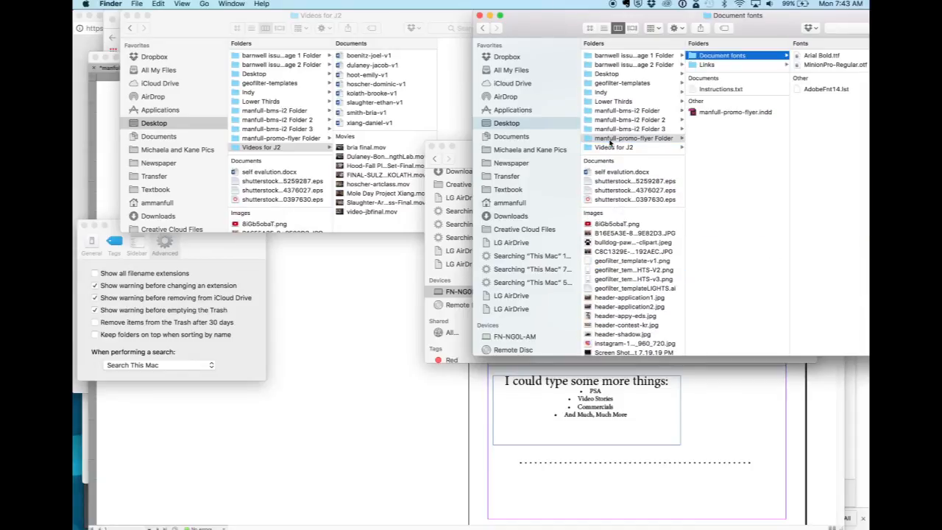
{"action": "key", "text": "Down"}
{"action": "key", "text": "Right"}
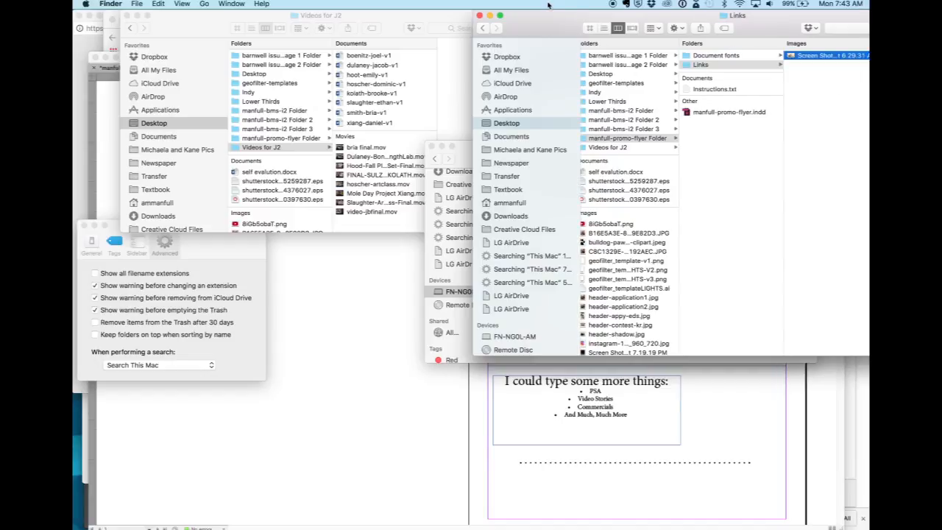
{"action": "left_click_drag", "start_coordinate": [549, 25], "coordinate": [409, 30]}
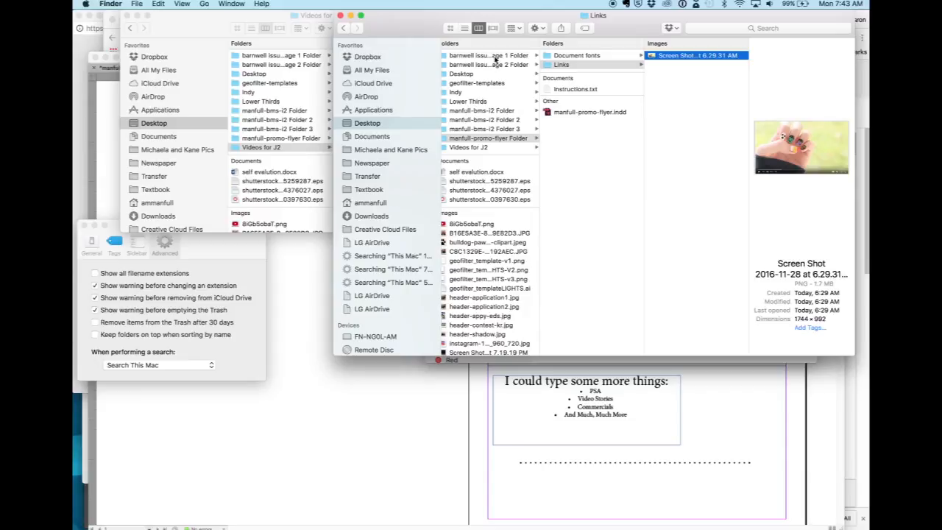
{"action": "left_click", "coordinate": [570, 90]}
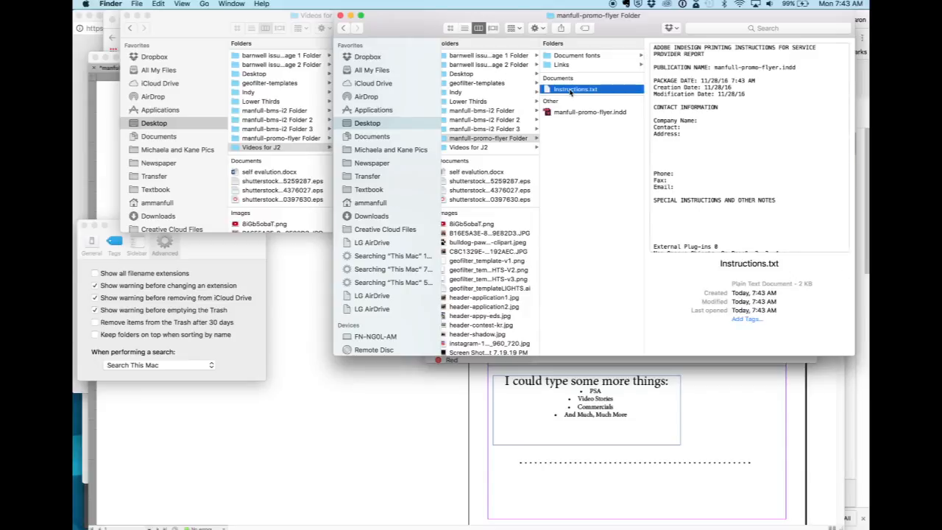
{"action": "key", "text": "Down"}
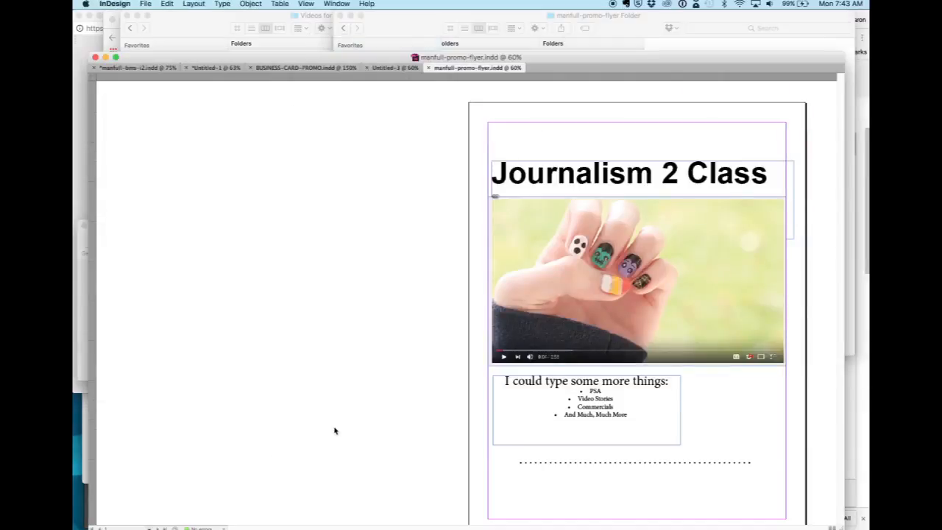
Return to InDesign and begin an Adobe PDF (Print) export with "manfull-promo-flyer Folder" on the Desktop as its destination.
{"action": "left_click", "coordinate": [335, 431]}
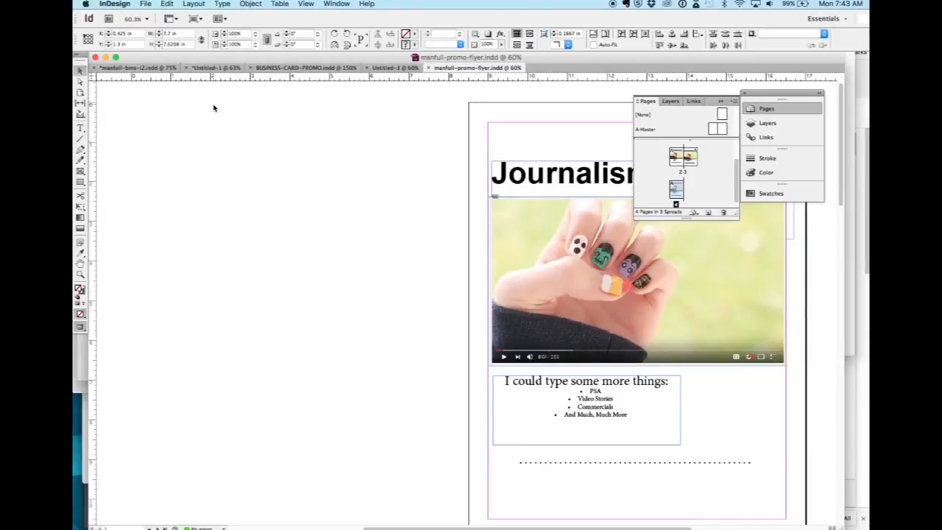
{"action": "left_click", "coordinate": [145, 5]}
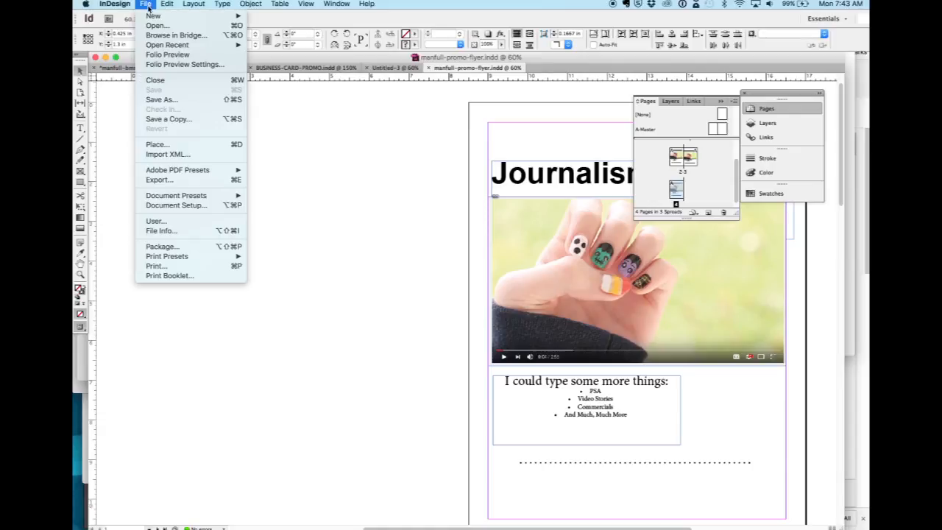
{"action": "left_click", "coordinate": [160, 180]}
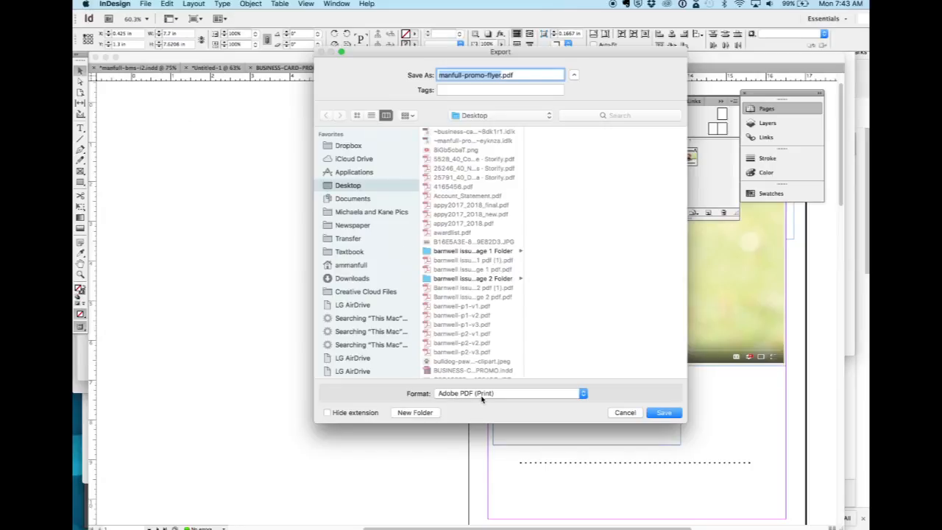
{"action": "scroll", "coordinate": [468, 337], "scroll_direction": "down", "scroll_amount": 10}
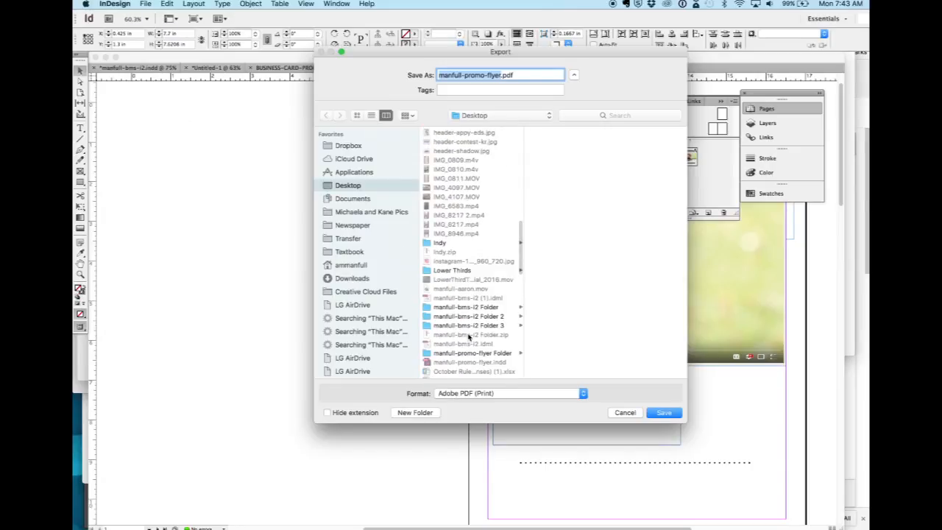
{"action": "scroll", "coordinate": [469, 337], "scroll_direction": "down", "scroll_amount": 3}
{"action": "left_click", "coordinate": [468, 314]}
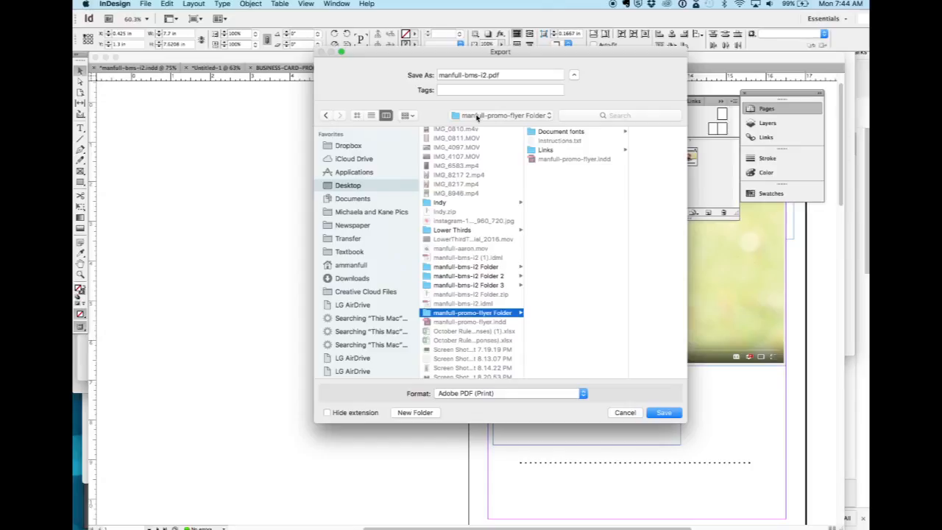
Name the exported file manfull-promo-flyer.pdf and continue to the PDF export options.
{"action": "left_click", "coordinate": [485, 75]}
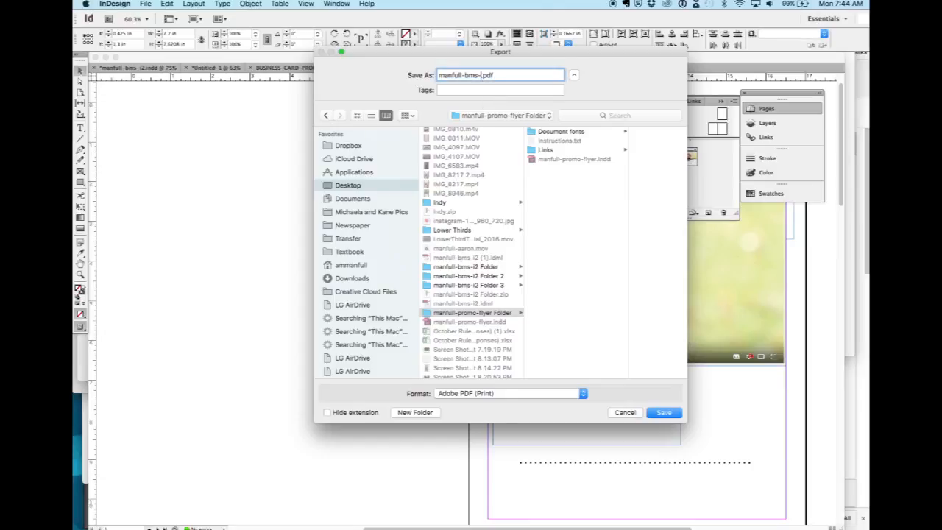
{"action": "key", "text": "BackSpace"}
{"action": "key", "text": "BackSpace"}
{"action": "key", "text": "BackSpace"}
{"action": "key", "text": "BackSpace"}
{"action": "key", "text": "BackSpace"}
{"action": "key", "text": "BackSpace"}
{"action": "type", "text": "promo-flyer"}
{"action": "left_click", "coordinate": [658, 414]}
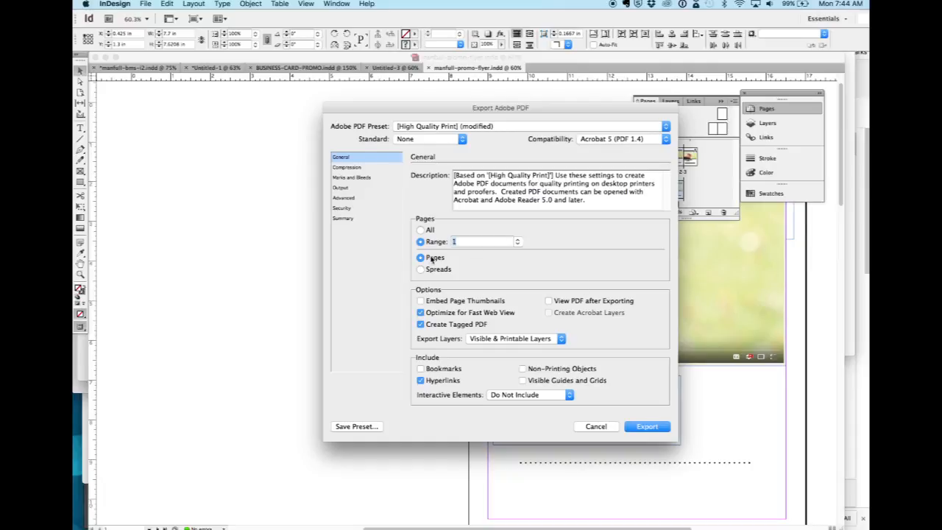
Try to export all pages as separate pages using the modified High Quality Print settings, and check Finder for the PDF.
{"action": "left_click", "coordinate": [422, 230]}
{"action": "left_click", "coordinate": [648, 427]}
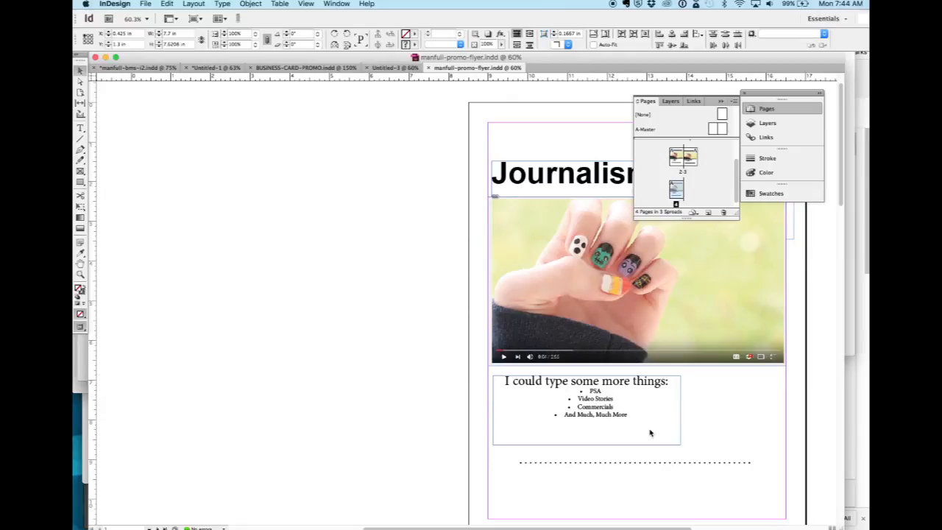
{"action": "key", "text": "super+Tab"}
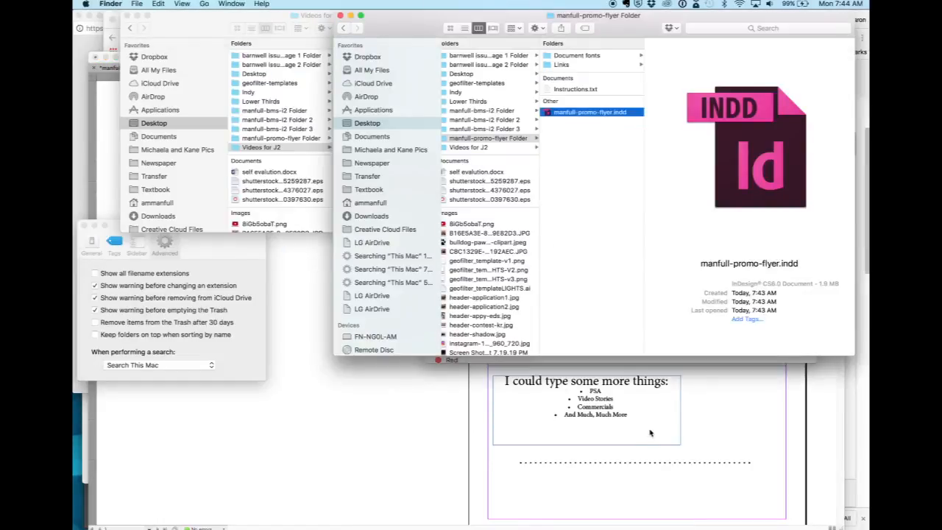
{"action": "left_click", "coordinate": [650, 432]}
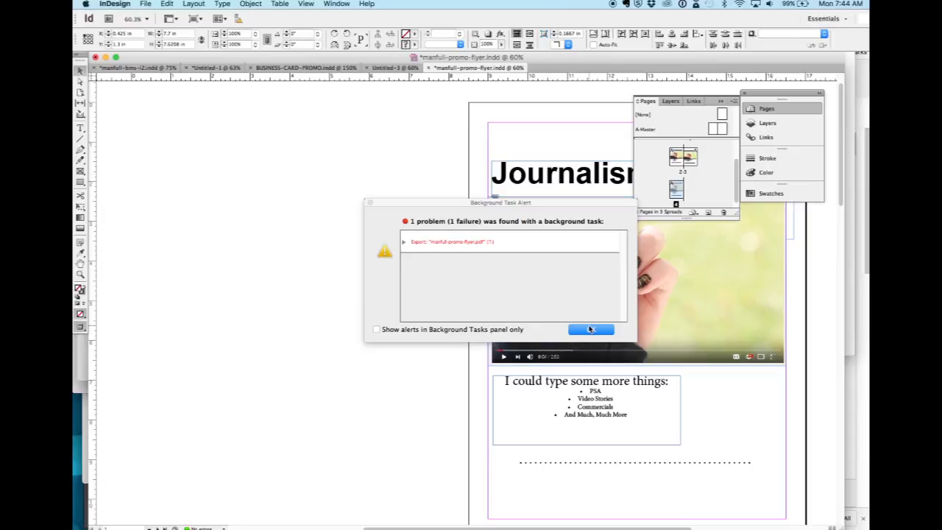
{"action": "left_click", "coordinate": [590, 329]}
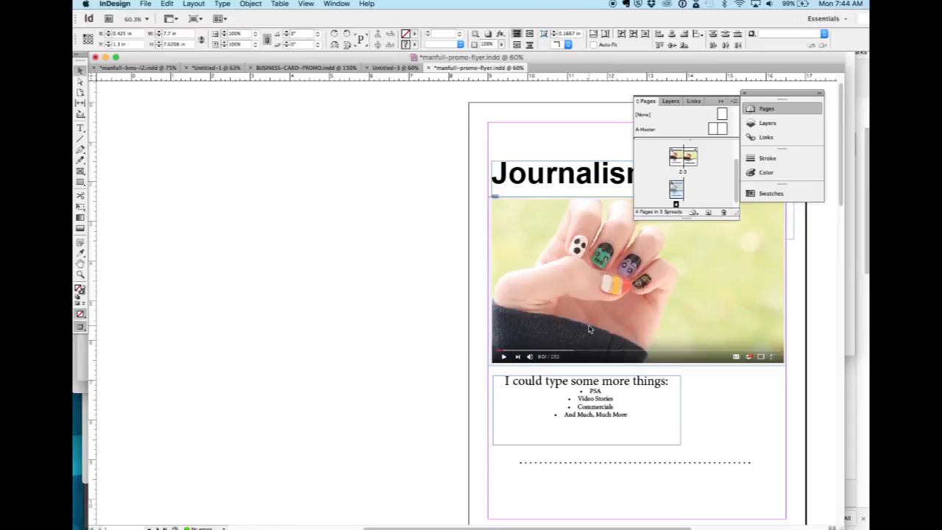
{"action": "key", "text": "super+Tab"}
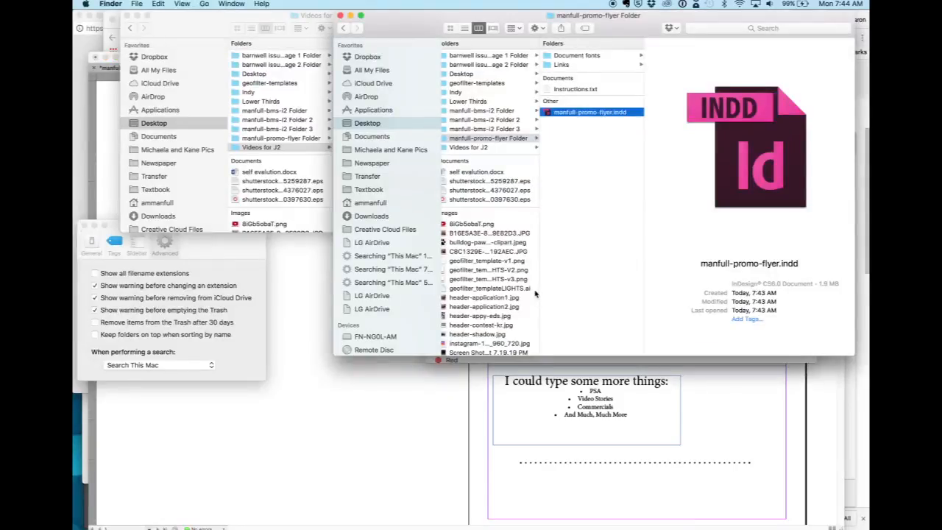
{"action": "key", "text": "super+Tab"}
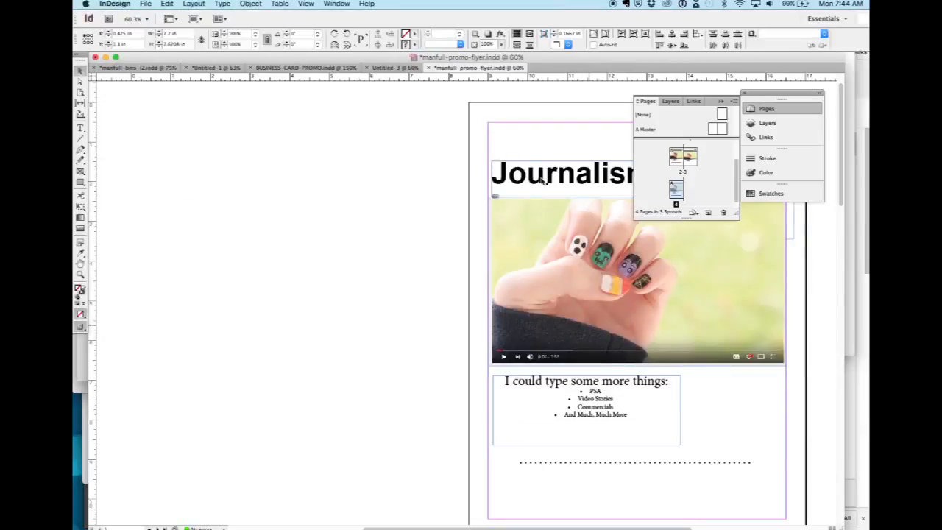
Retry exporting all pages to manfull-promo-flyer.pdf with the same settings and inspect the export task's details.
{"action": "key", "text": "super+e"}
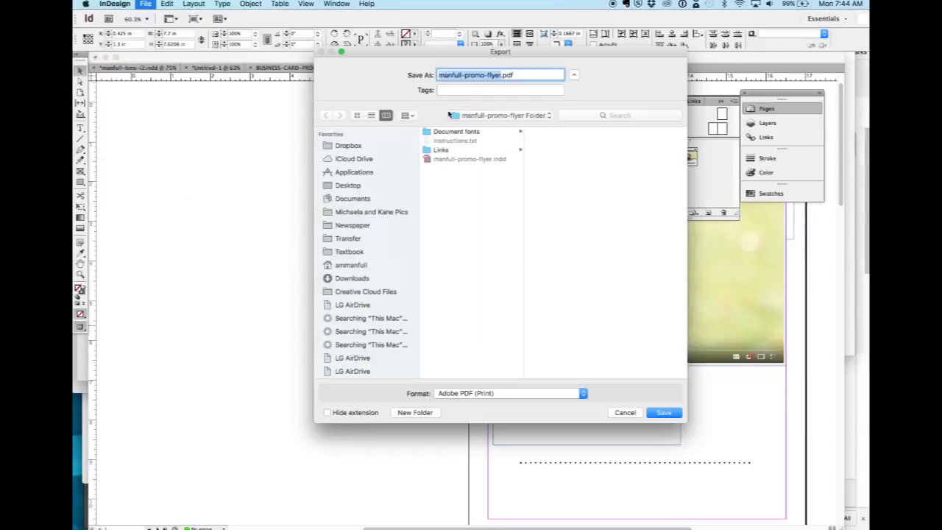
{"action": "key", "text": "Return"}
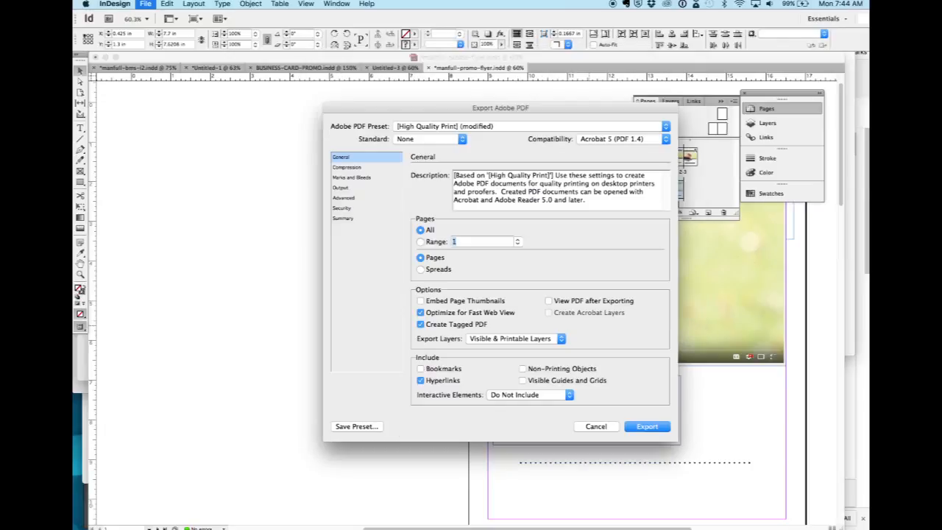
{"action": "left_click", "coordinate": [640, 429]}
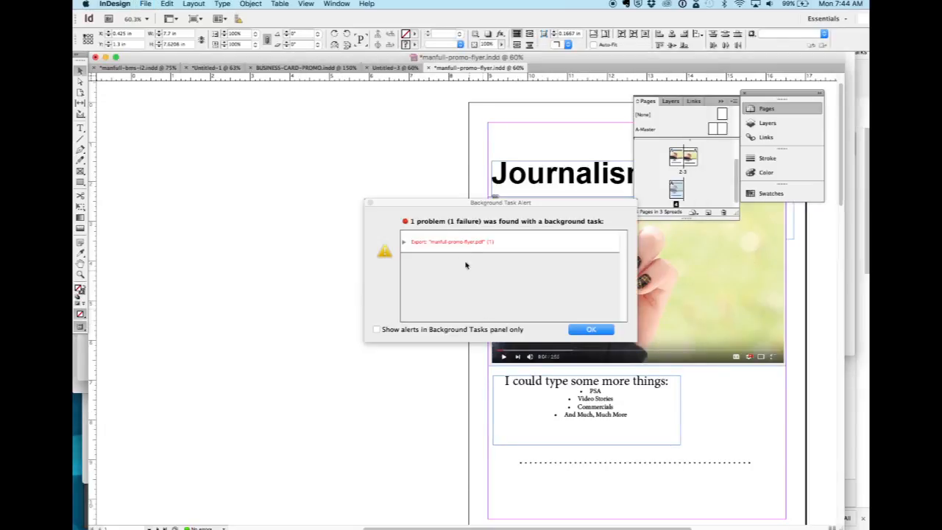
{"action": "left_click", "coordinate": [404, 242]}
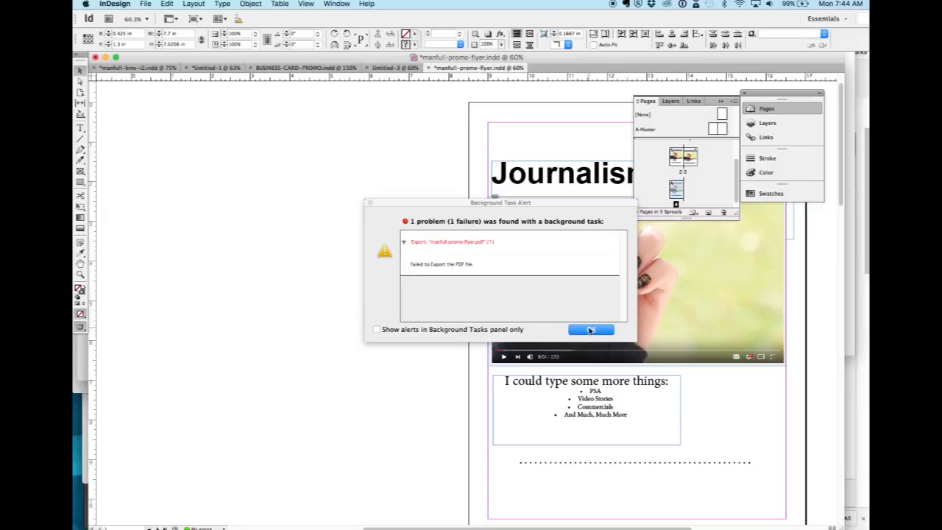
{"action": "left_click", "coordinate": [589, 330]}
{"action": "key", "text": "super+e"}
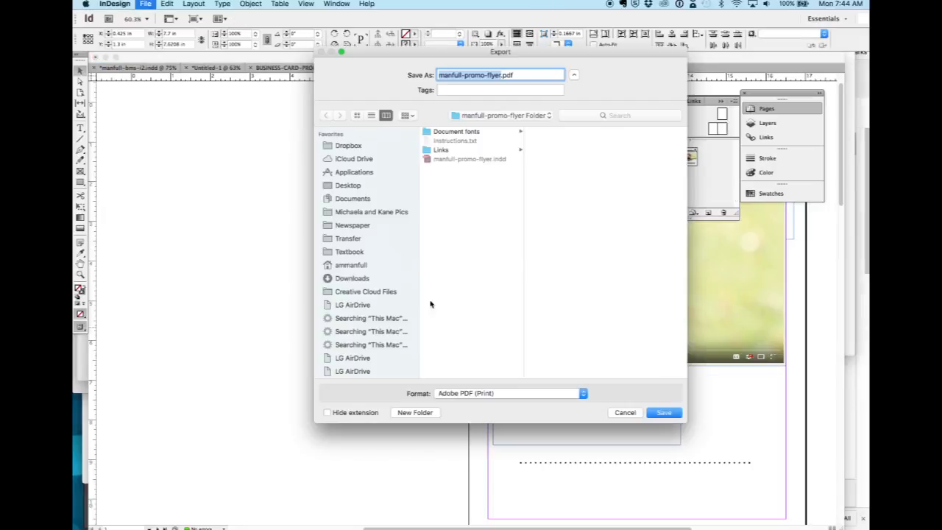
{"action": "left_click", "coordinate": [521, 395]}
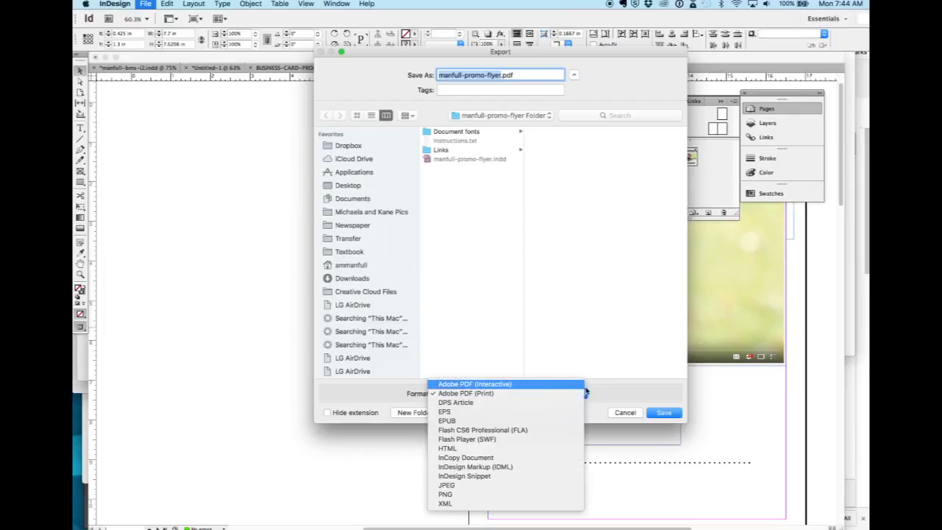
{"action": "left_click", "coordinate": [608, 396]}
{"action": "left_click", "coordinate": [625, 412]}
{"action": "key", "text": "super+Tab"}
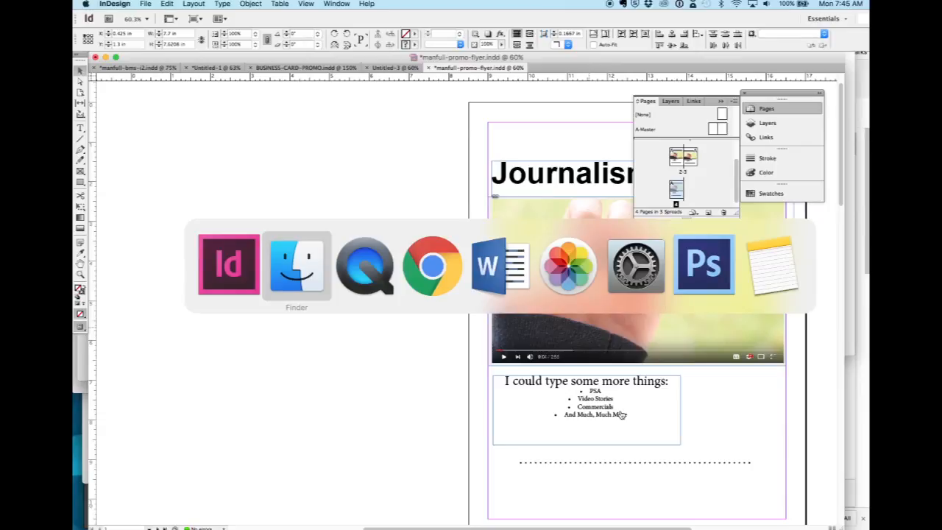
{"action": "key", "text": "super+Tab"}
{"action": "key", "text": "super+Tab"}
{"action": "key", "text": "super+Tab"}
{"action": "key", "text": "super+Tab"}
{"action": "key", "text": "super+Tab"}
{"action": "key", "text": "super+Tab"}
{"action": "key", "text": "super+Tab"}
{"action": "key", "text": "super+Tab"}
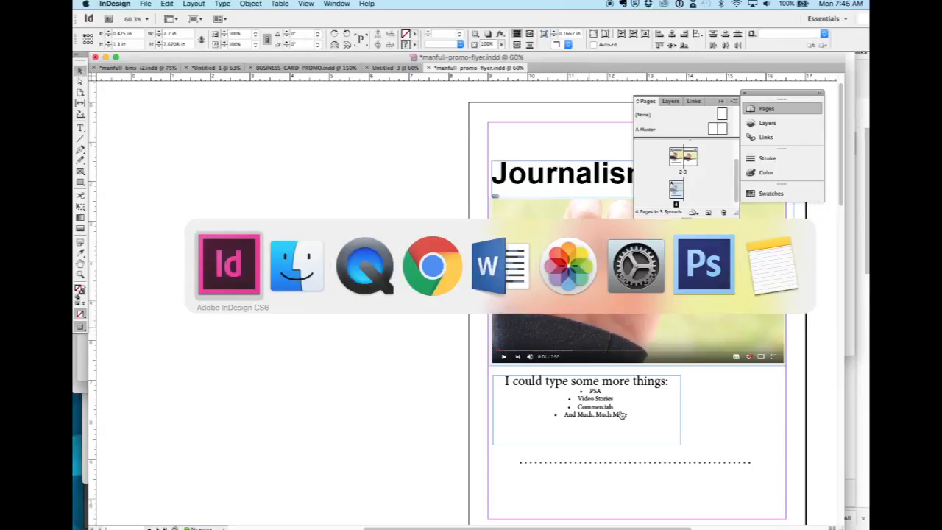
Export all pages as manfull-promo-flyer.pdf into "manfull-promo-flyer Folder" using the Press Quality PDF preset, and check for it in Finder.
{"action": "left_click", "coordinate": [147, 4]}
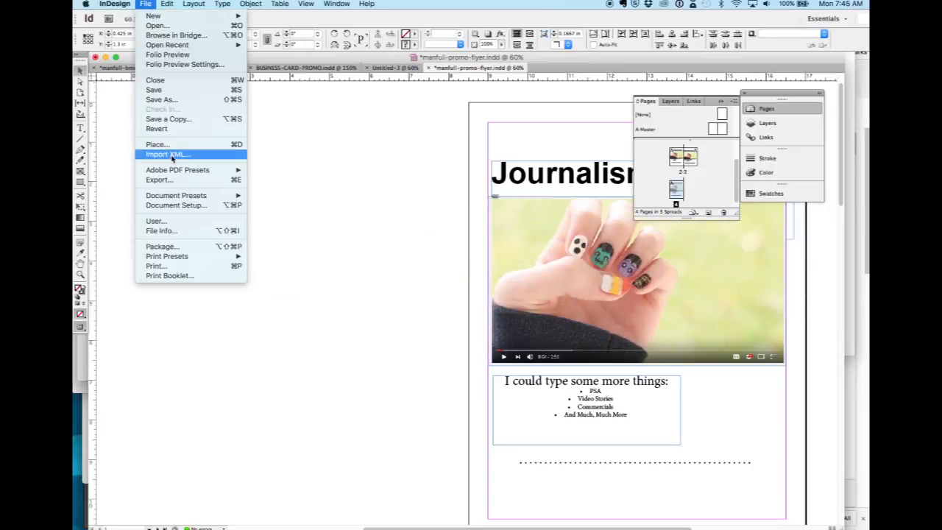
{"action": "mouse_move", "coordinate": [176, 171]}
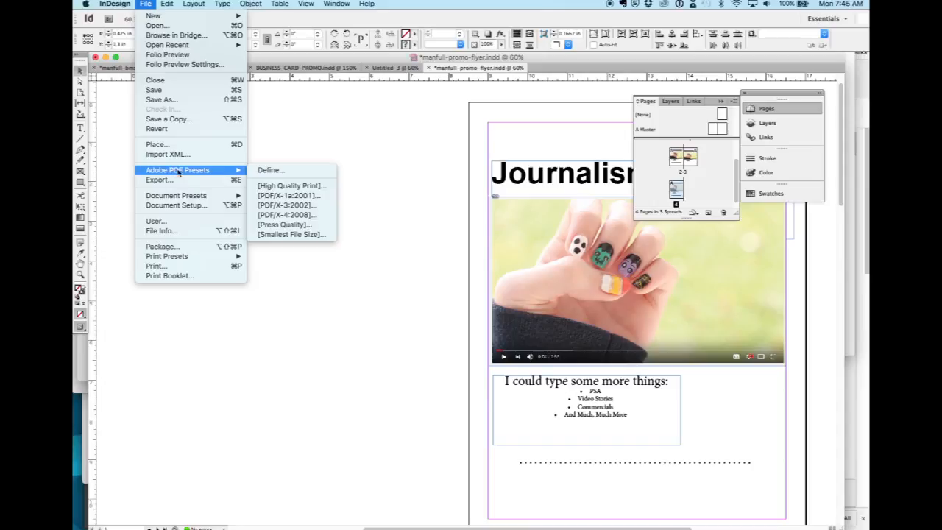
{"action": "left_click", "coordinate": [272, 225]}
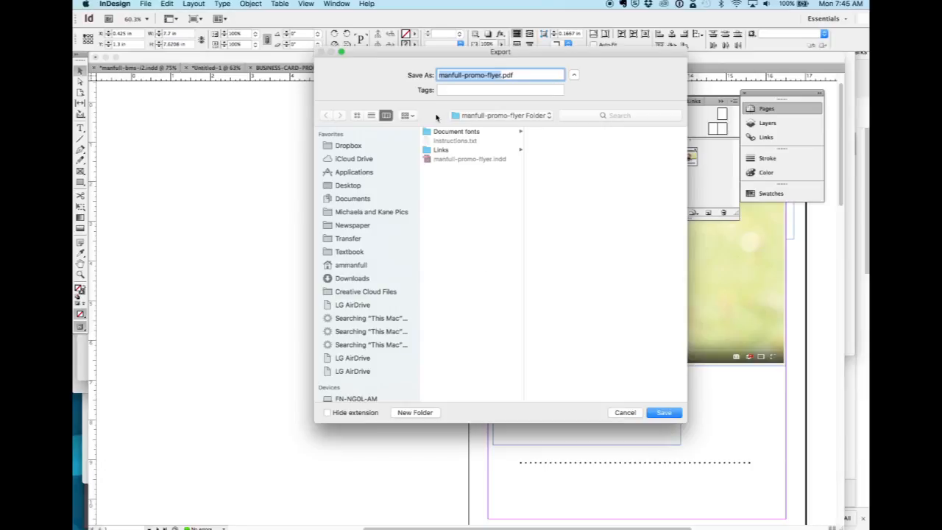
{"action": "left_click", "coordinate": [663, 412]}
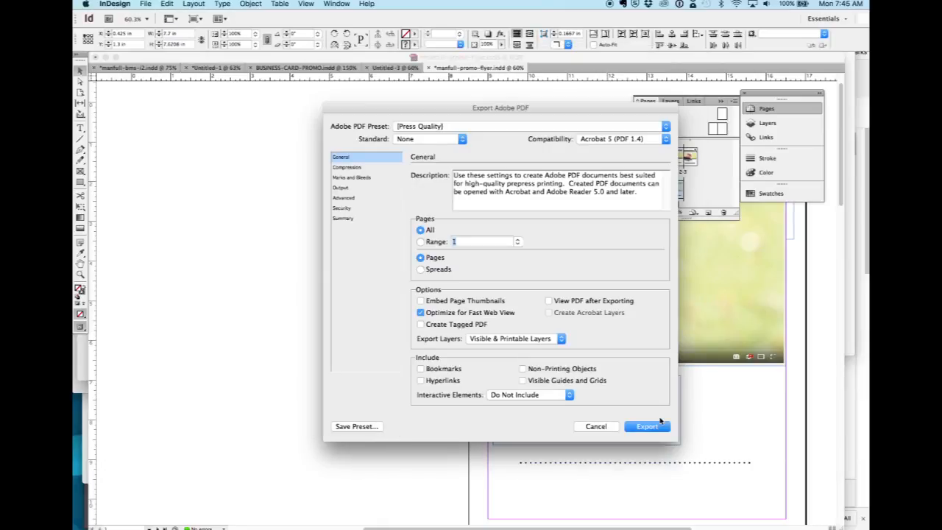
{"action": "left_click", "coordinate": [652, 430]}
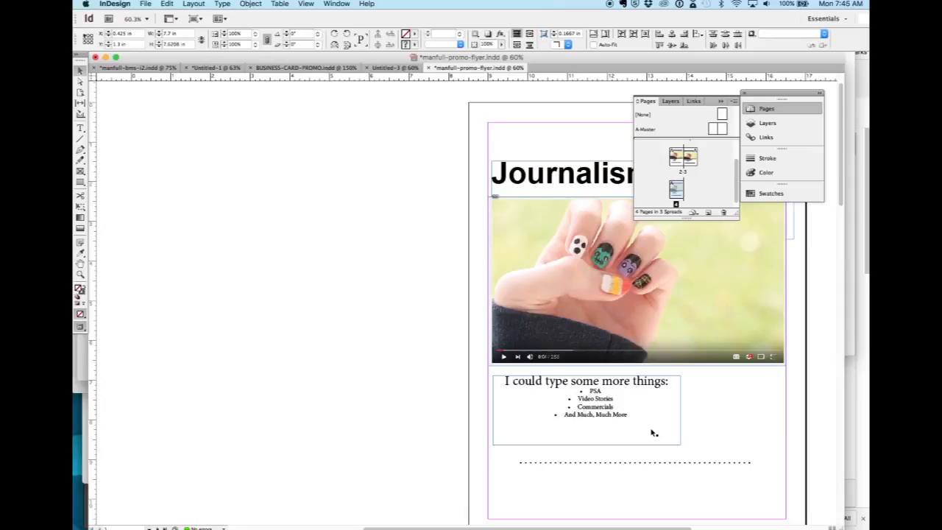
{"action": "key", "text": "super+Tab"}
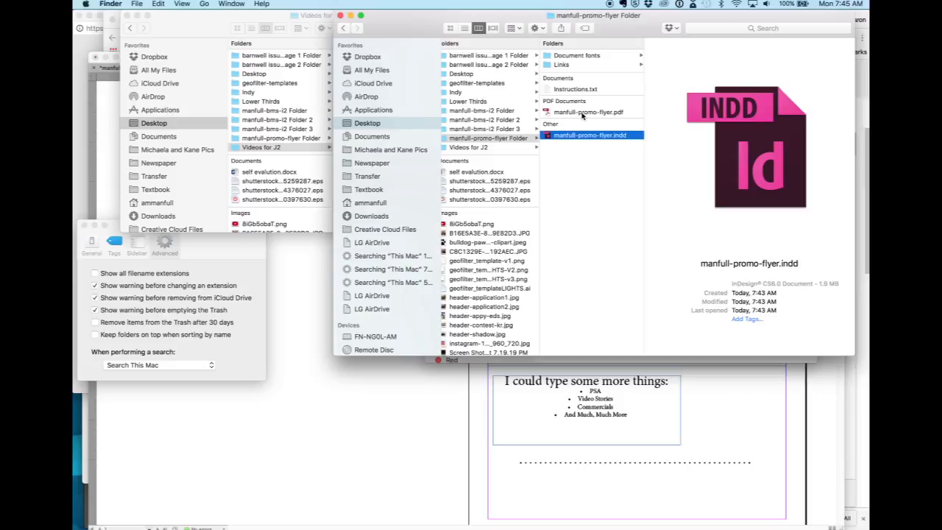
Return to InDesign and review the available Adobe PDF presets, including Press Quality.
{"action": "key", "text": "super+Tab"}
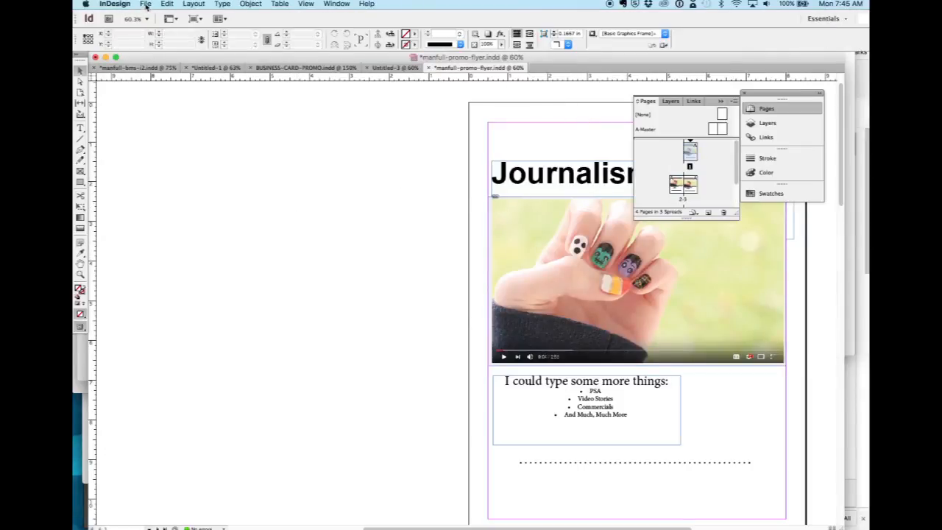
{"action": "left_click", "coordinate": [146, 5]}
{"action": "mouse_move", "coordinate": [161, 172]}
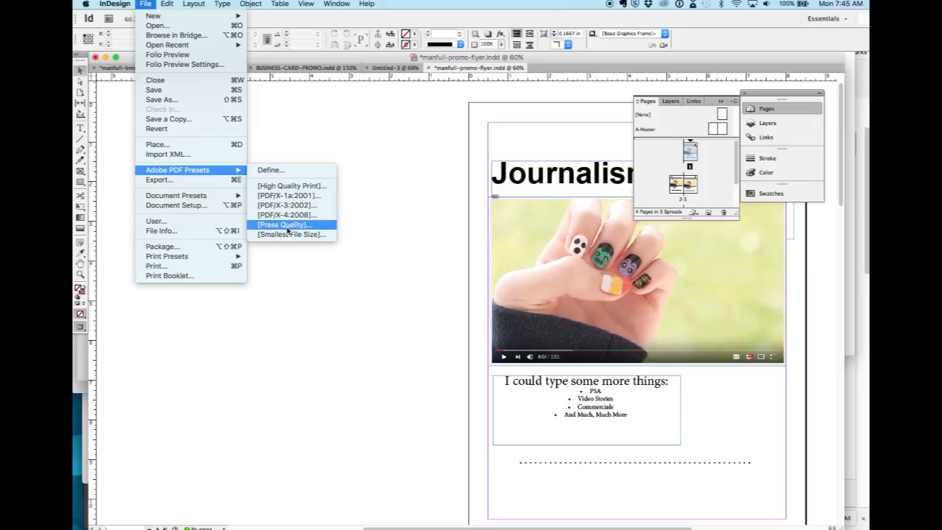
Switch to Finder, preview manfull-promo-flyer.pdf, and examine all its pages before closing the preview.
{"action": "key", "text": "super+Tab"}
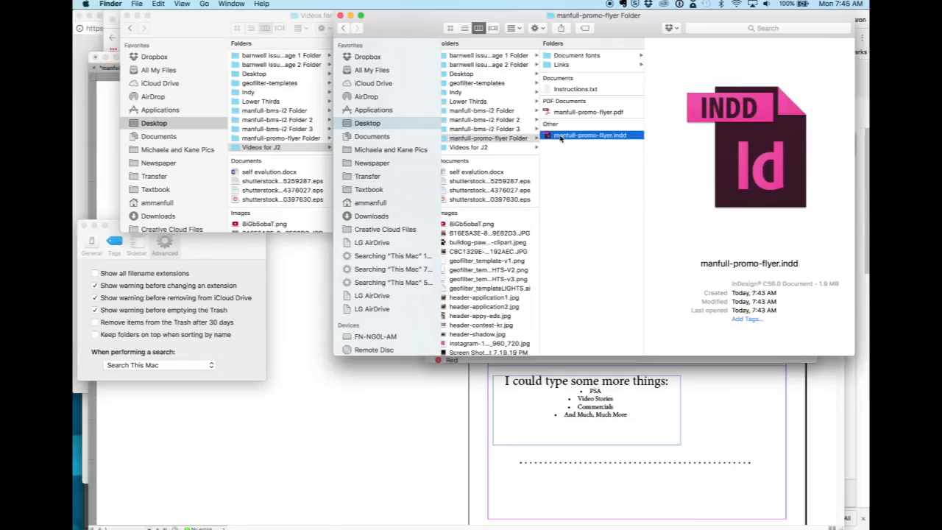
{"action": "left_click", "coordinate": [568, 114]}
{"action": "key", "text": "space"}
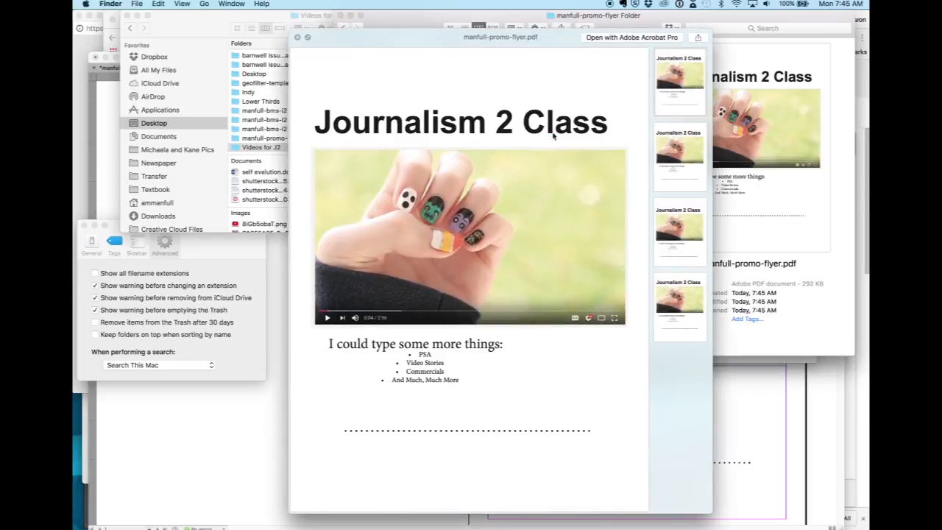
{"action": "scroll", "coordinate": [524, 314], "scroll_direction": "down", "scroll_amount": 10}
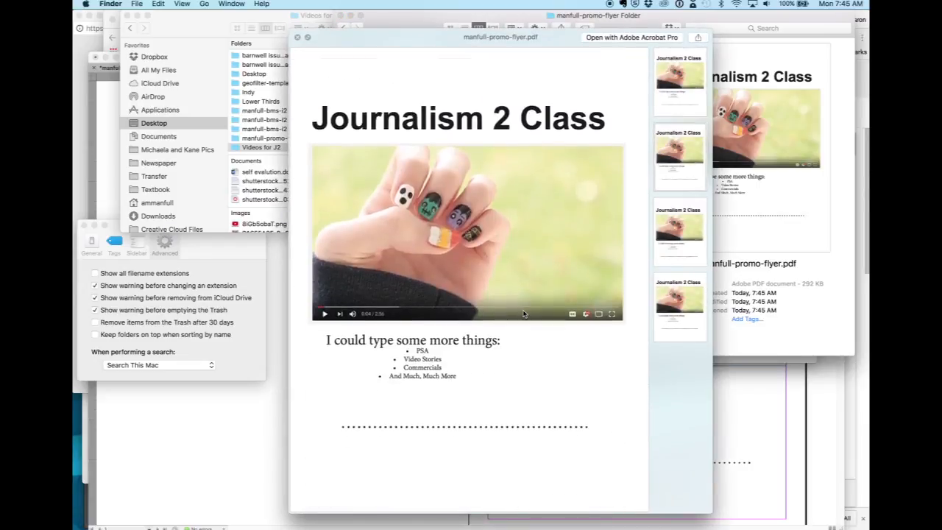
{"action": "scroll", "coordinate": [524, 315], "scroll_direction": "down", "scroll_amount": 5}
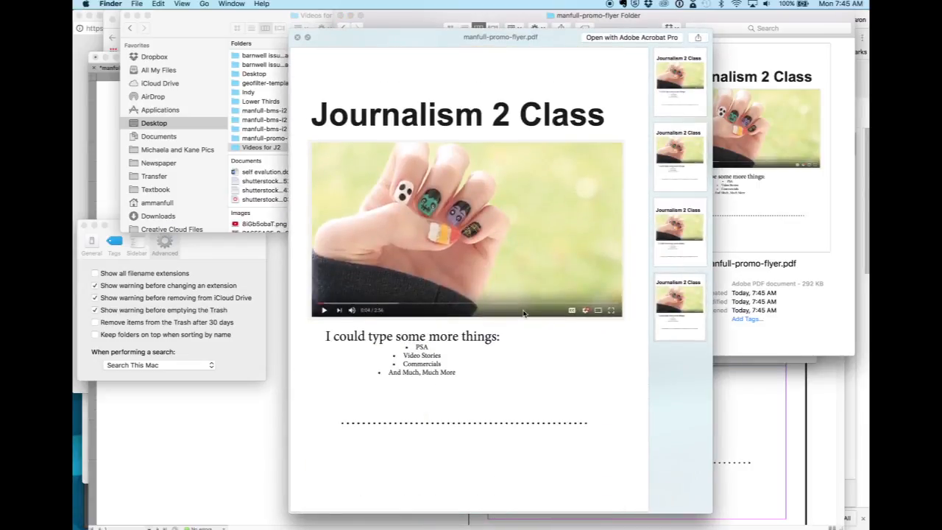
{"action": "scroll", "coordinate": [524, 314], "scroll_direction": "down", "scroll_amount": 8}
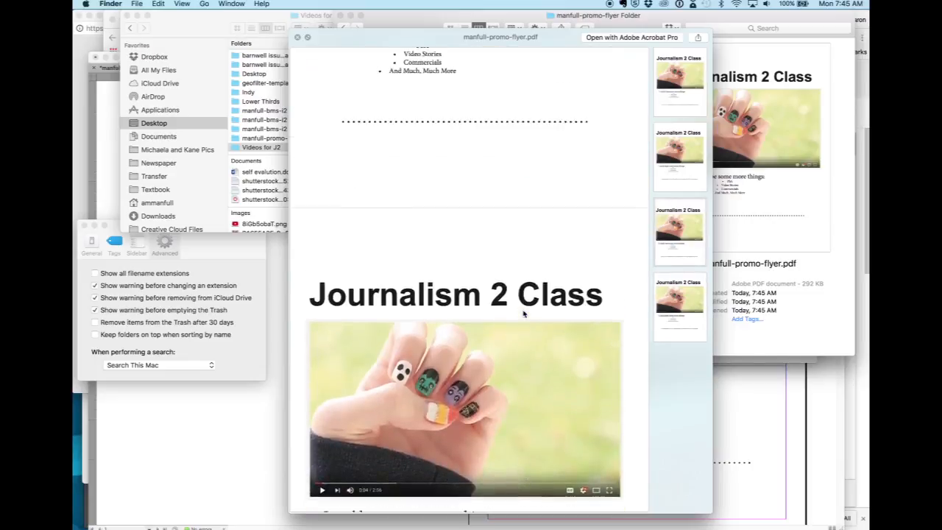
{"action": "scroll", "coordinate": [524, 315], "scroll_direction": "up", "scroll_amount": 2}
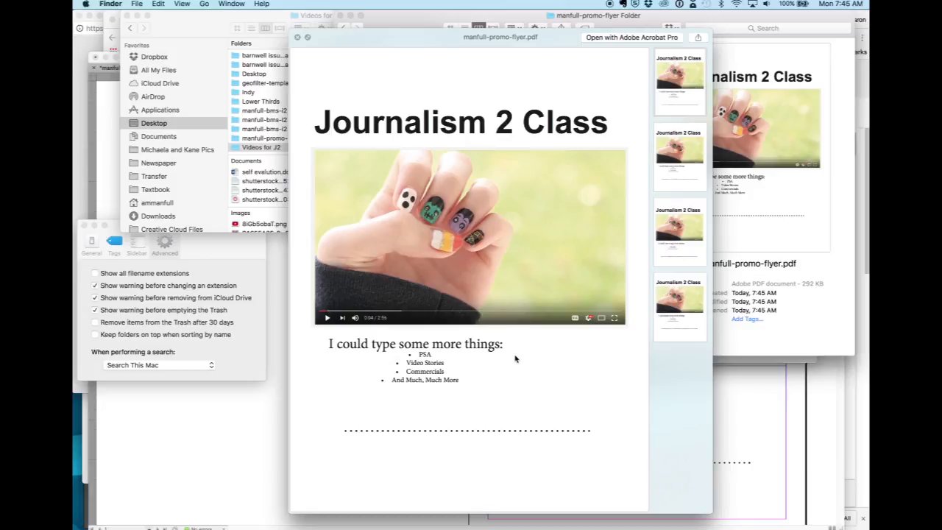
{"action": "key", "text": "super+Tab"}
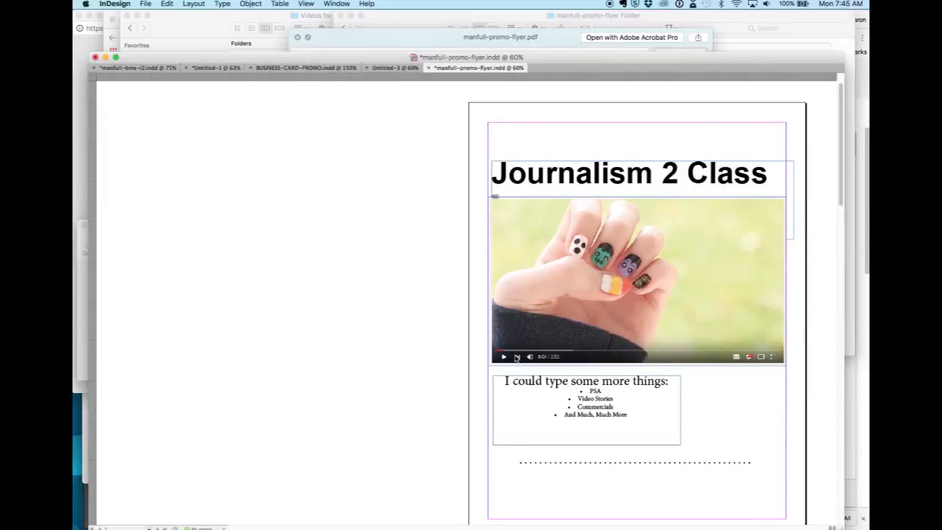
{"action": "key", "text": "super+Tab"}
{"action": "key", "text": "space"}
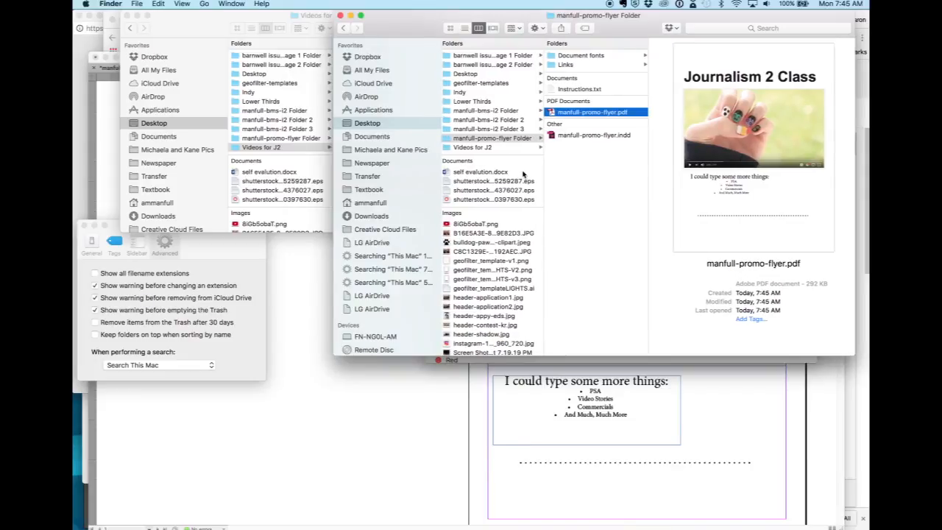
Compress "manfull-promo-flyer Folder" on the Desktop into a ZIP archive.
{"action": "right_click", "coordinate": [479, 141]}
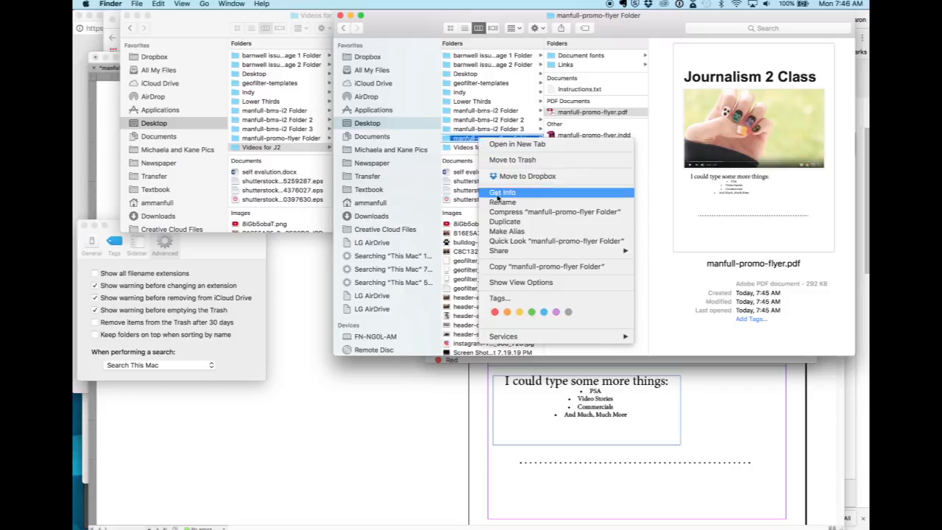
{"action": "left_click", "coordinate": [495, 217]}
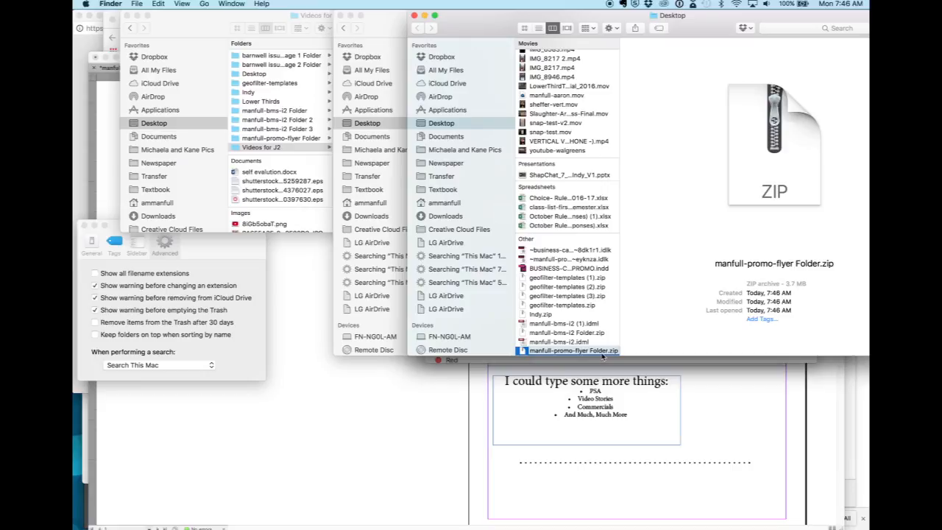
Switch to Chrome and open dropbox.com in the new tab.
{"action": "key", "text": "super+Tab"}
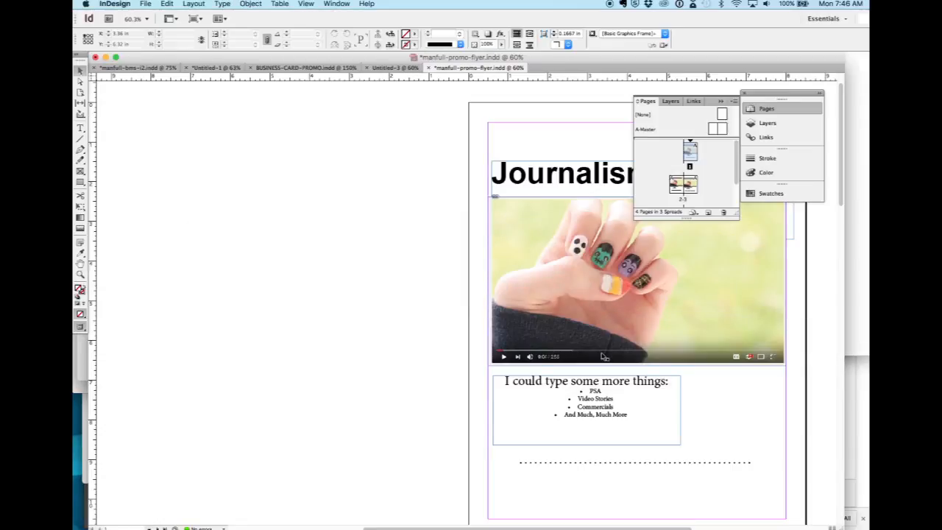
{"action": "key", "text": "super+Tab"}
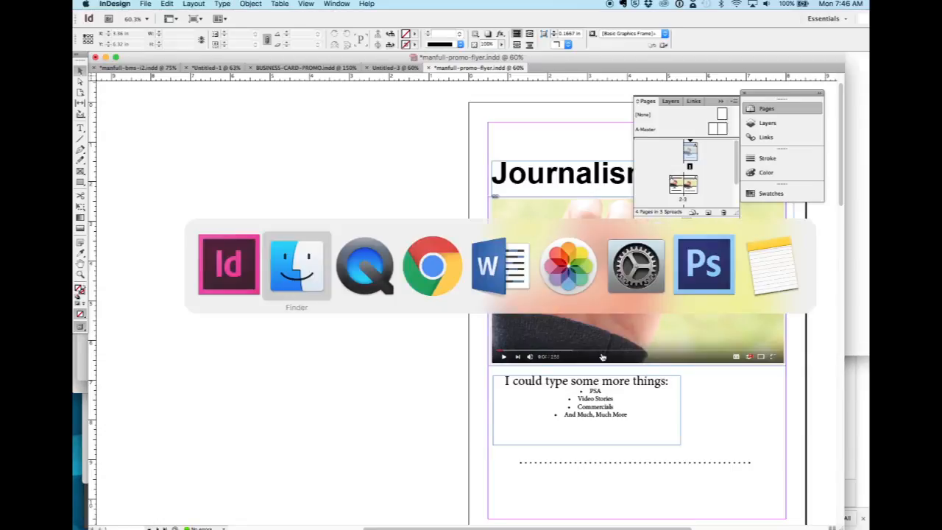
{"action": "key", "text": "super+Tab"}
{"action": "key", "text": "super+Tab"}
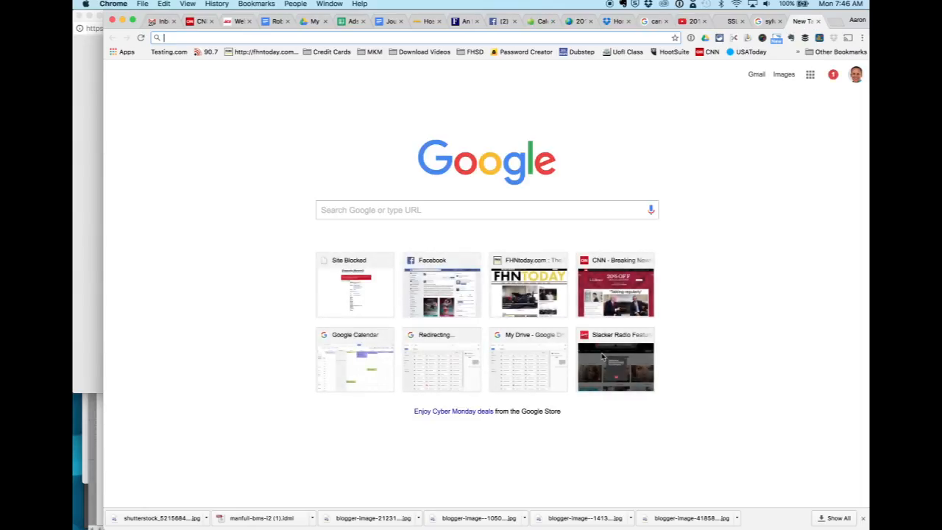
{"action": "type", "text": "pbox.com"}
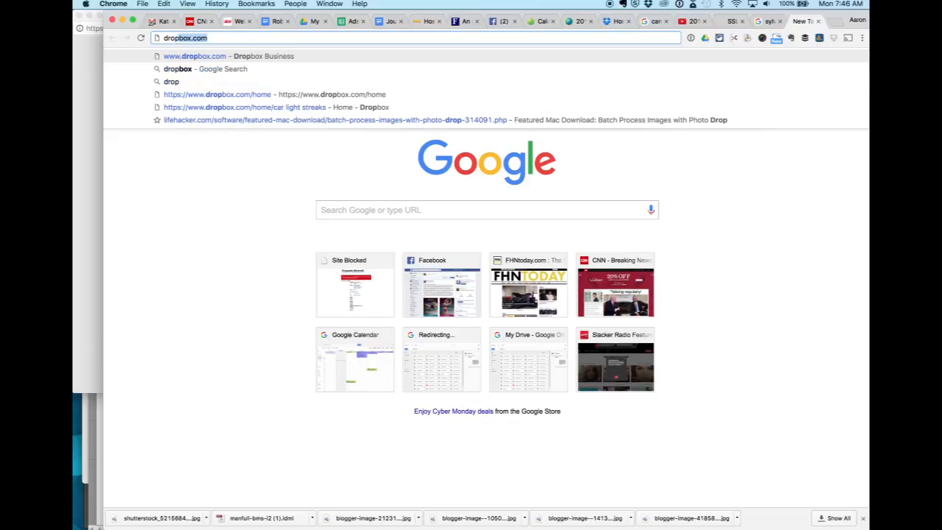
{"action": "key", "text": "Return"}
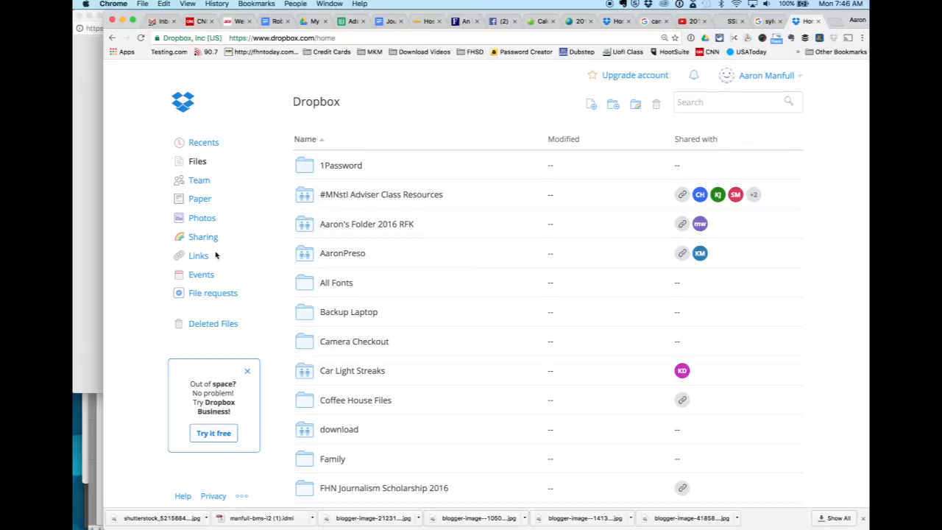
Create a folder named "Wildcard Project" at the top level of Dropbox and open it.
{"action": "scroll", "coordinate": [363, 366], "scroll_direction": "down", "scroll_amount": 5}
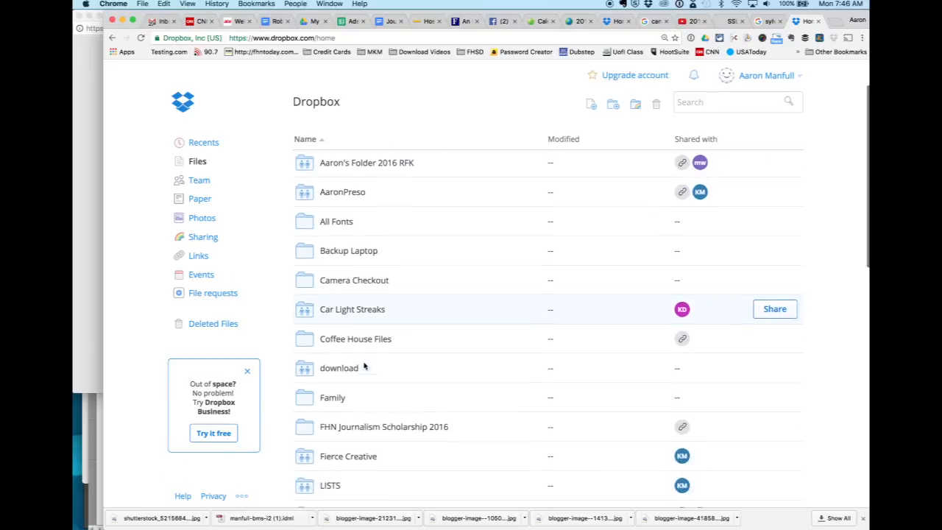
{"action": "scroll", "coordinate": [363, 366], "scroll_direction": "up", "scroll_amount": 5}
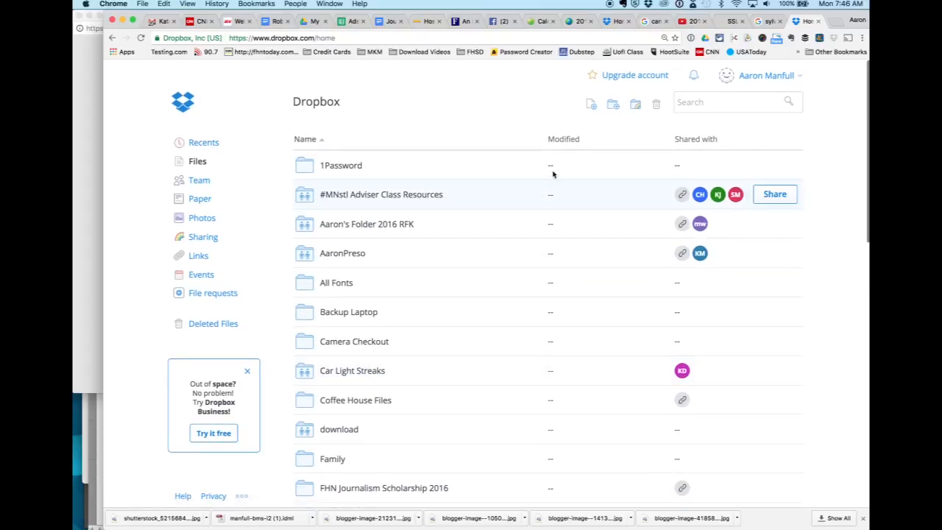
{"action": "left_click", "coordinate": [613, 106]}
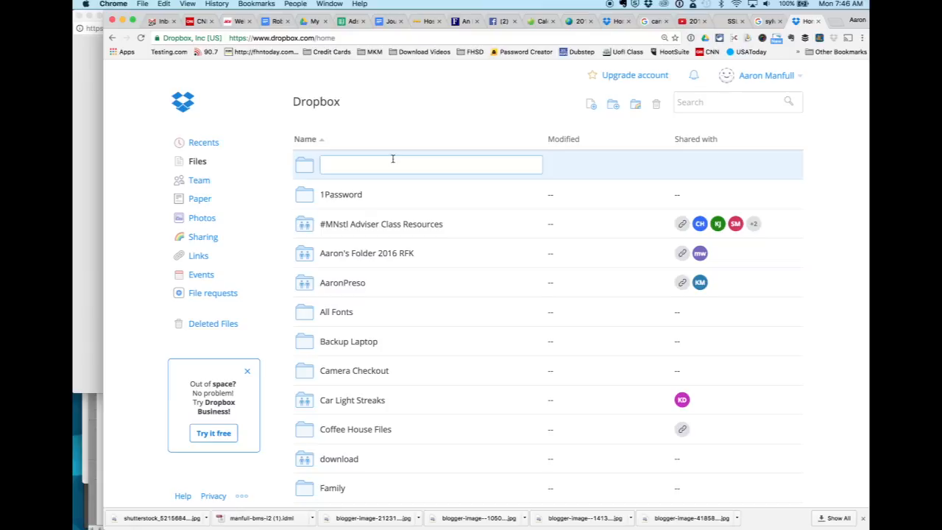
{"action": "type", "text": "Wildcard Project"}
{"action": "key", "text": "Return"}
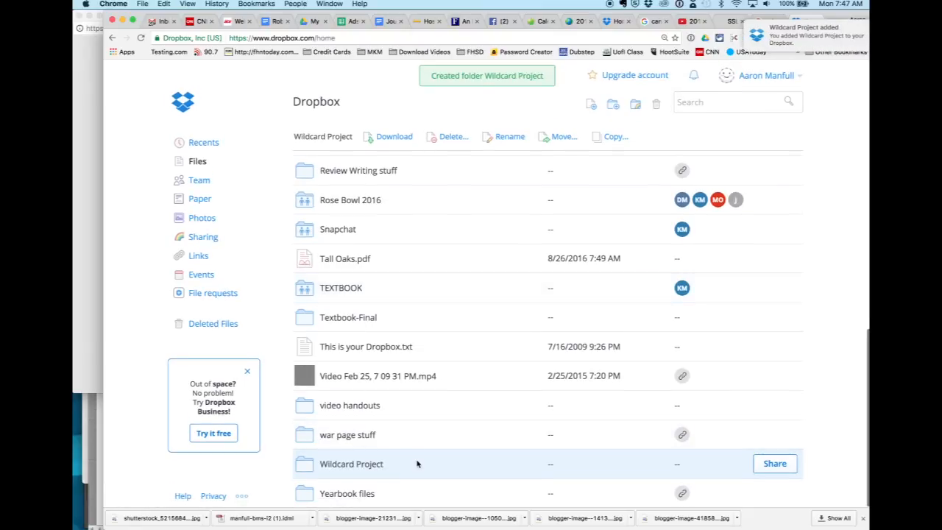
{"action": "double_click", "coordinate": [416, 464]}
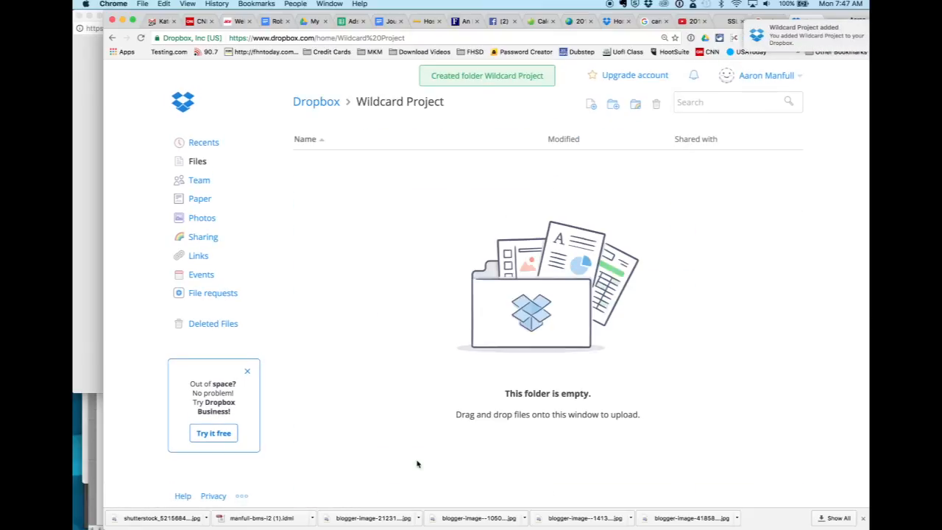
Upload the uncompressed "manfull-promo-flyer Folder" from the Desktop in Finder to the Wildcard Project folder in Dropbox.
{"action": "key", "text": "super+Tab"}
{"action": "key", "text": "super+Tab"}
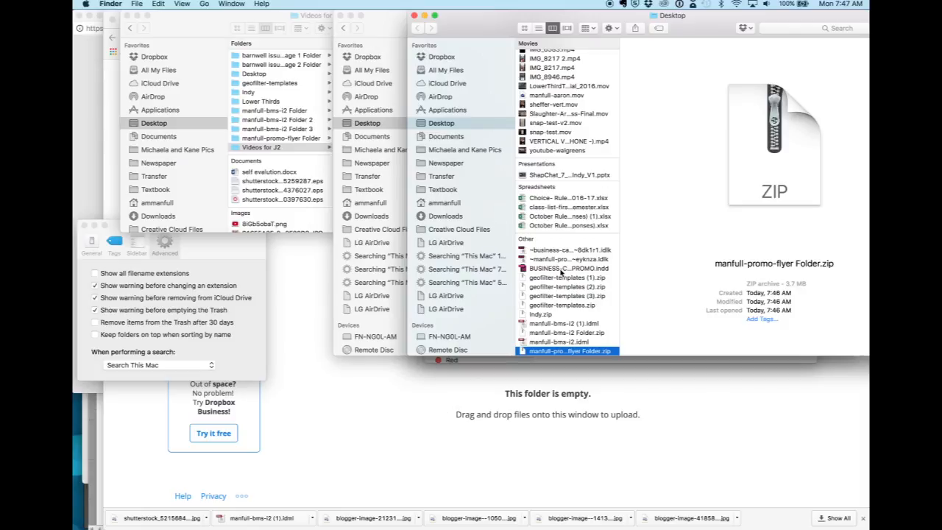
{"action": "scroll", "coordinate": [561, 272], "scroll_direction": "up", "scroll_amount": 10}
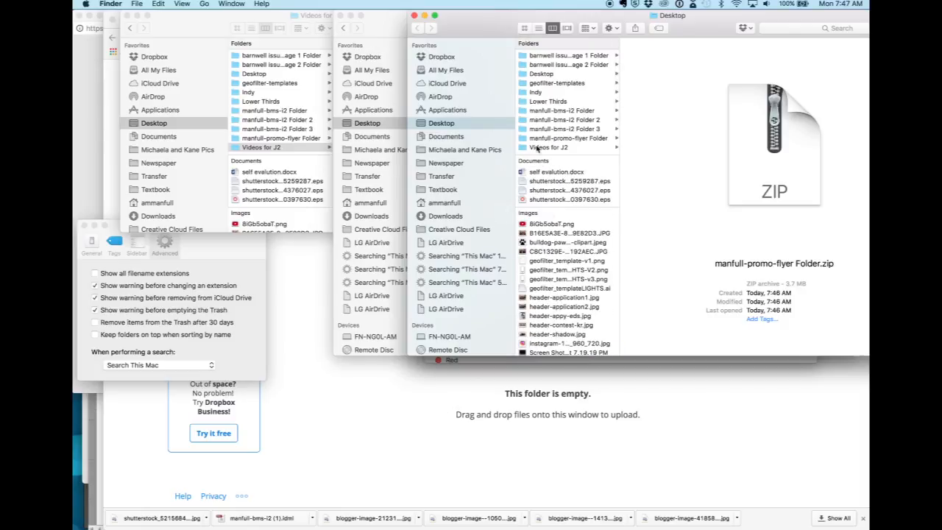
{"action": "left_click_drag", "start_coordinate": [543, 138], "coordinate": [442, 407]}
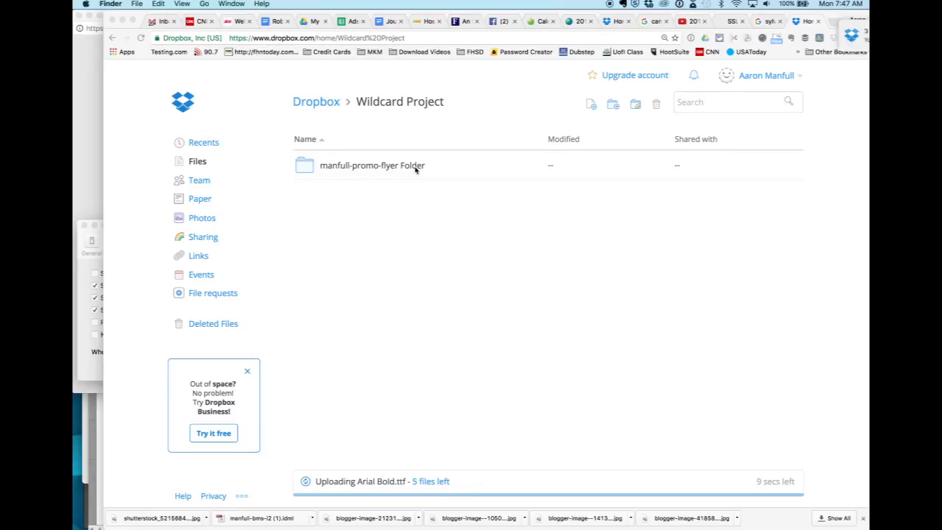
Create a view-only share link for the uploaded "manfull-promo-flyer Folder", copy the link and close the sharing dialog.
{"action": "left_click", "coordinate": [467, 165]}
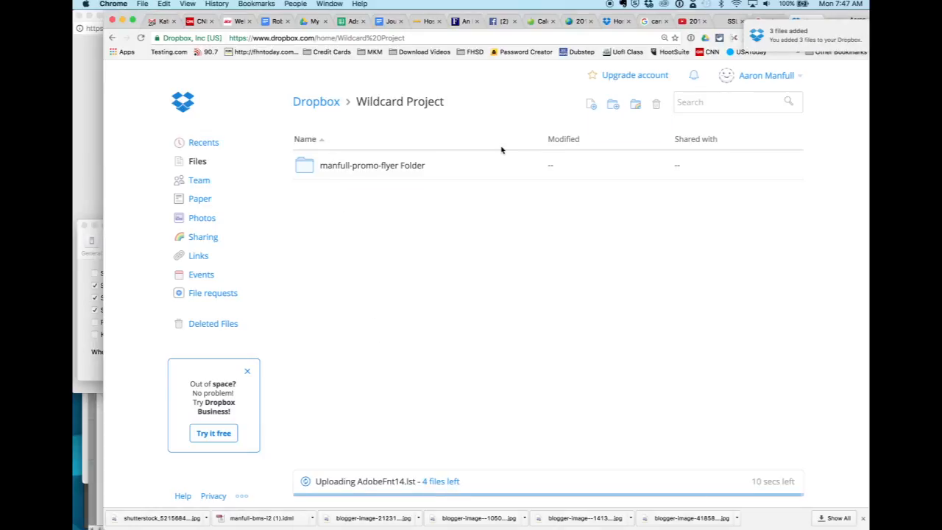
{"action": "left_click", "coordinate": [479, 174]}
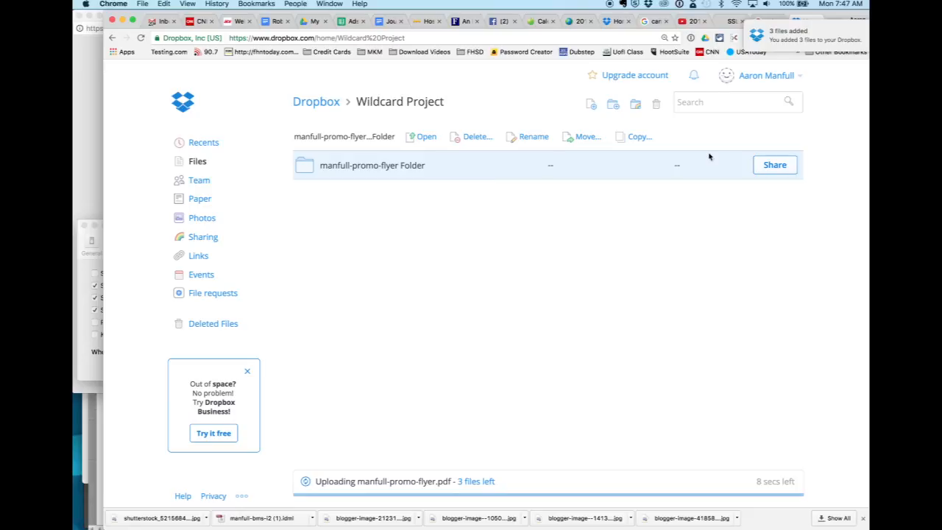
{"action": "left_click", "coordinate": [770, 165]}
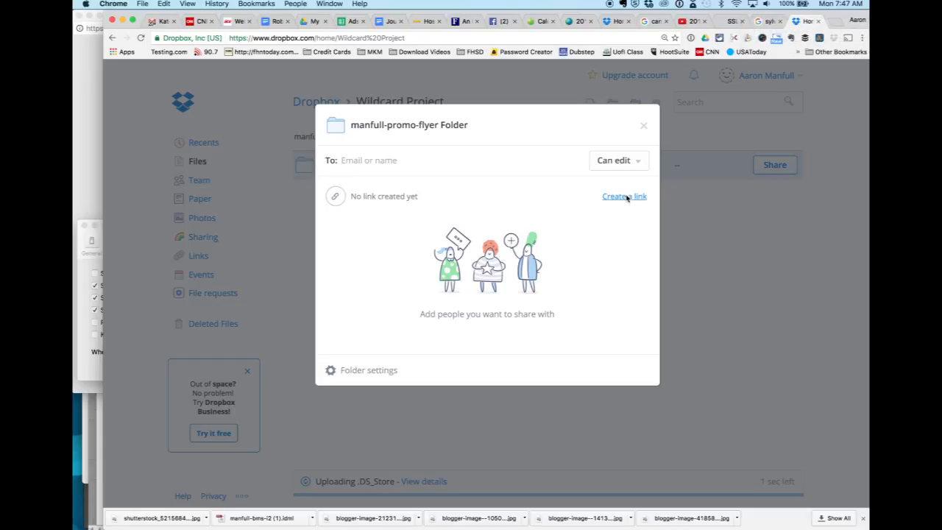
{"action": "left_click", "coordinate": [626, 197]}
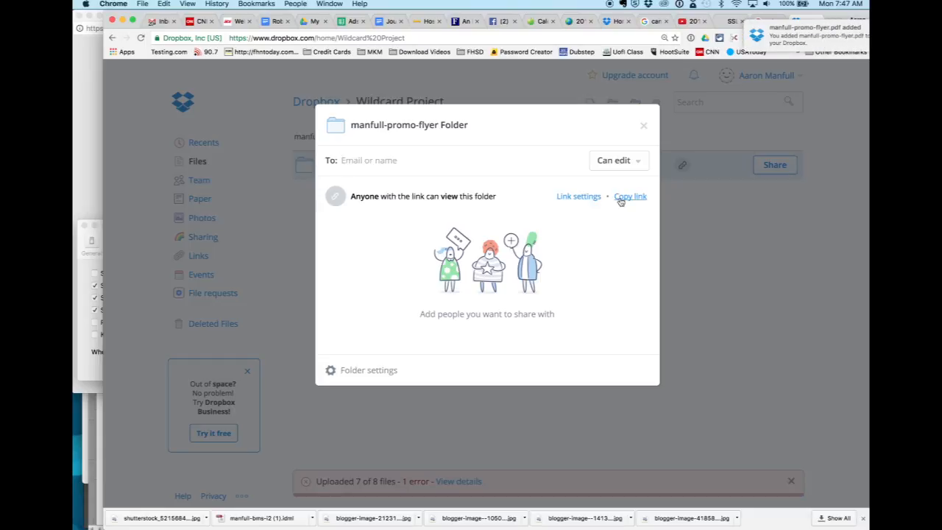
{"action": "left_click", "coordinate": [621, 198]}
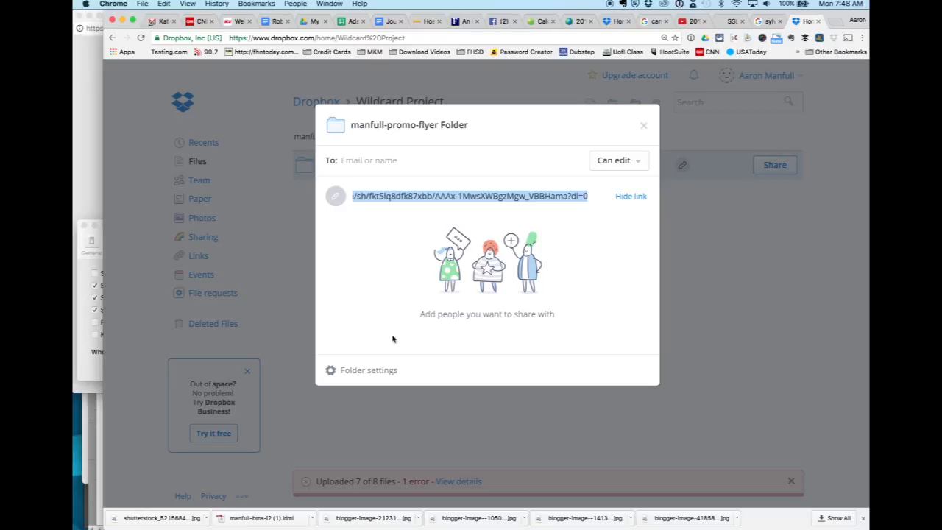
{"action": "left_click", "coordinate": [693, 322]}
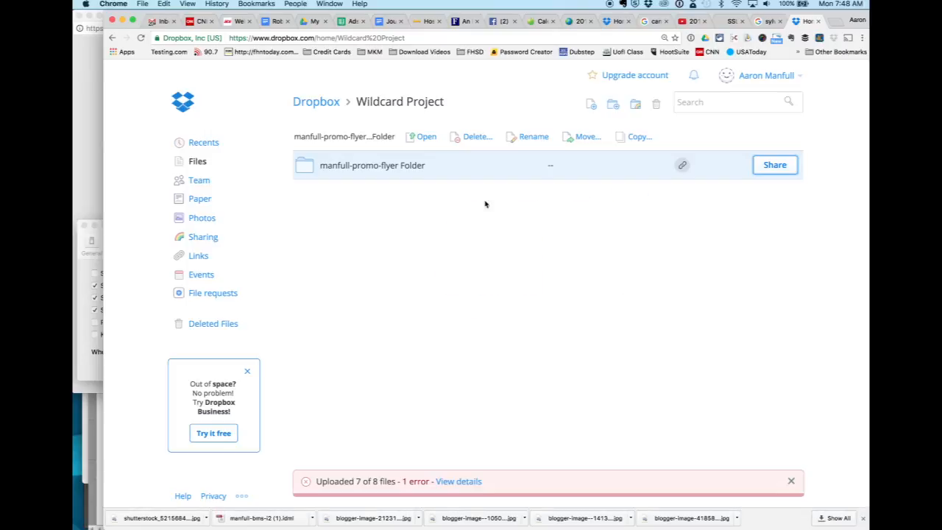
Open "manfull-promo-flyer Folder" in Dropbox to check its uploaded files, and dismiss the upload status notice.
{"action": "double_click", "coordinate": [382, 177]}
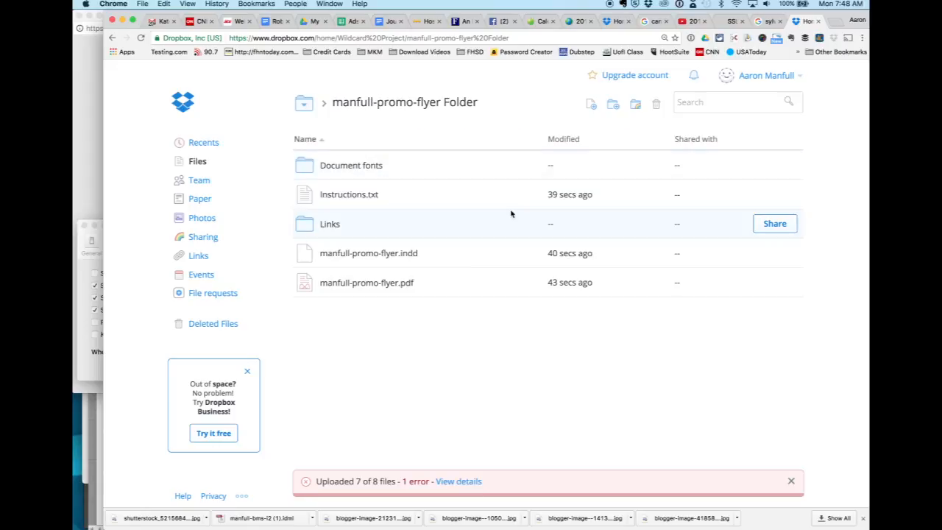
{"action": "left_click", "coordinate": [790, 481]}
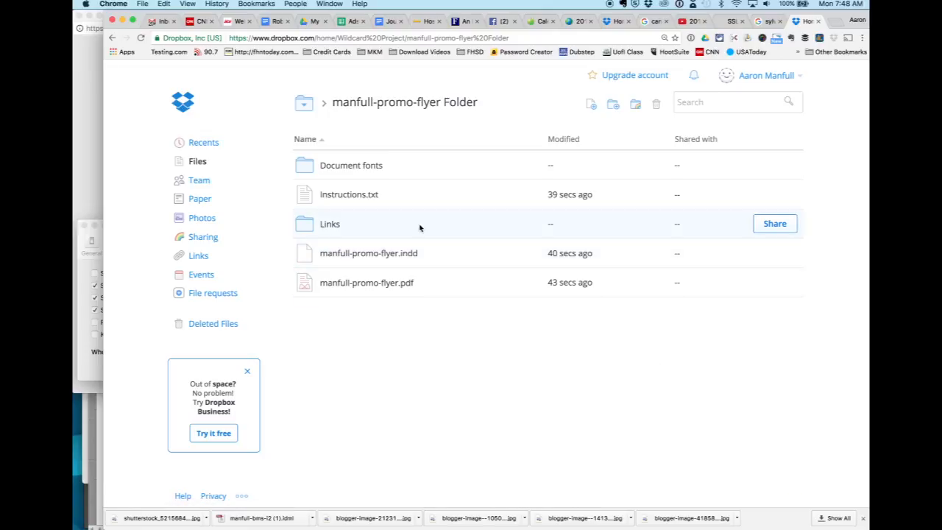